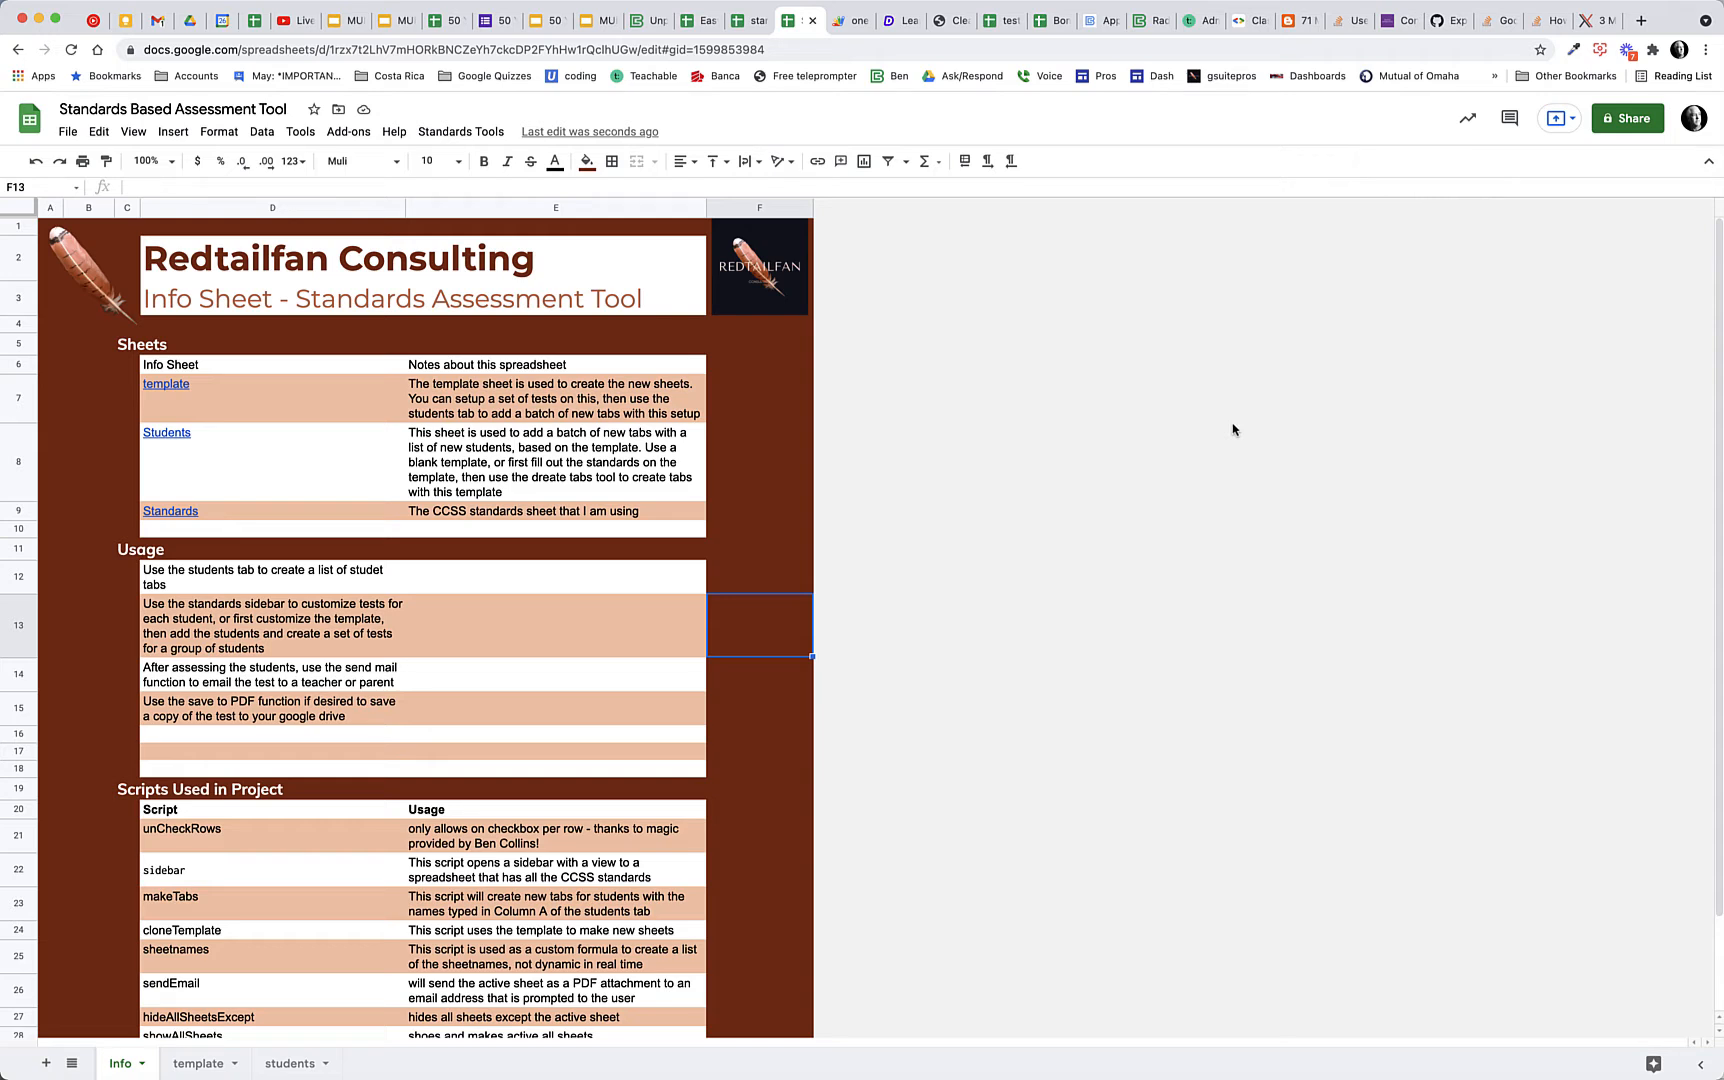
# Review the Info sheet's notes on sheets, usage and scripts, and view the blank assessment template
pyautogui.scroll(-2, 662, 597)
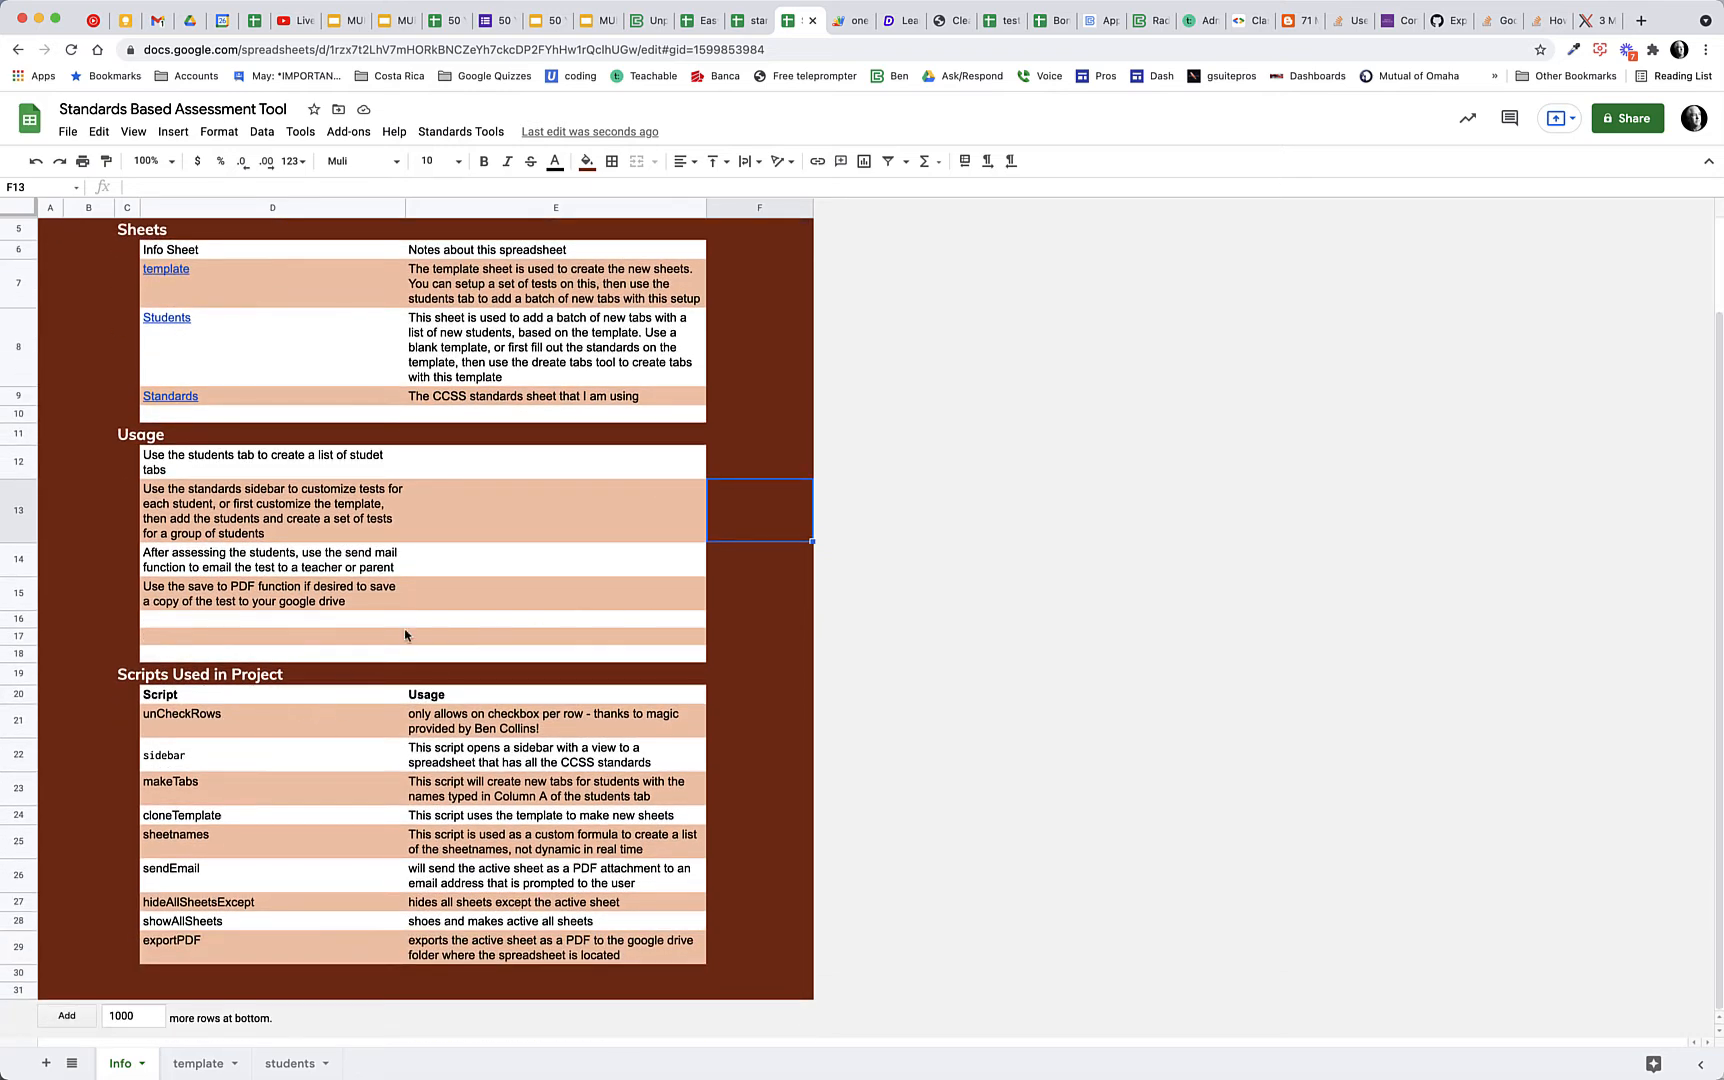
pyautogui.scroll(2, 407, 628)
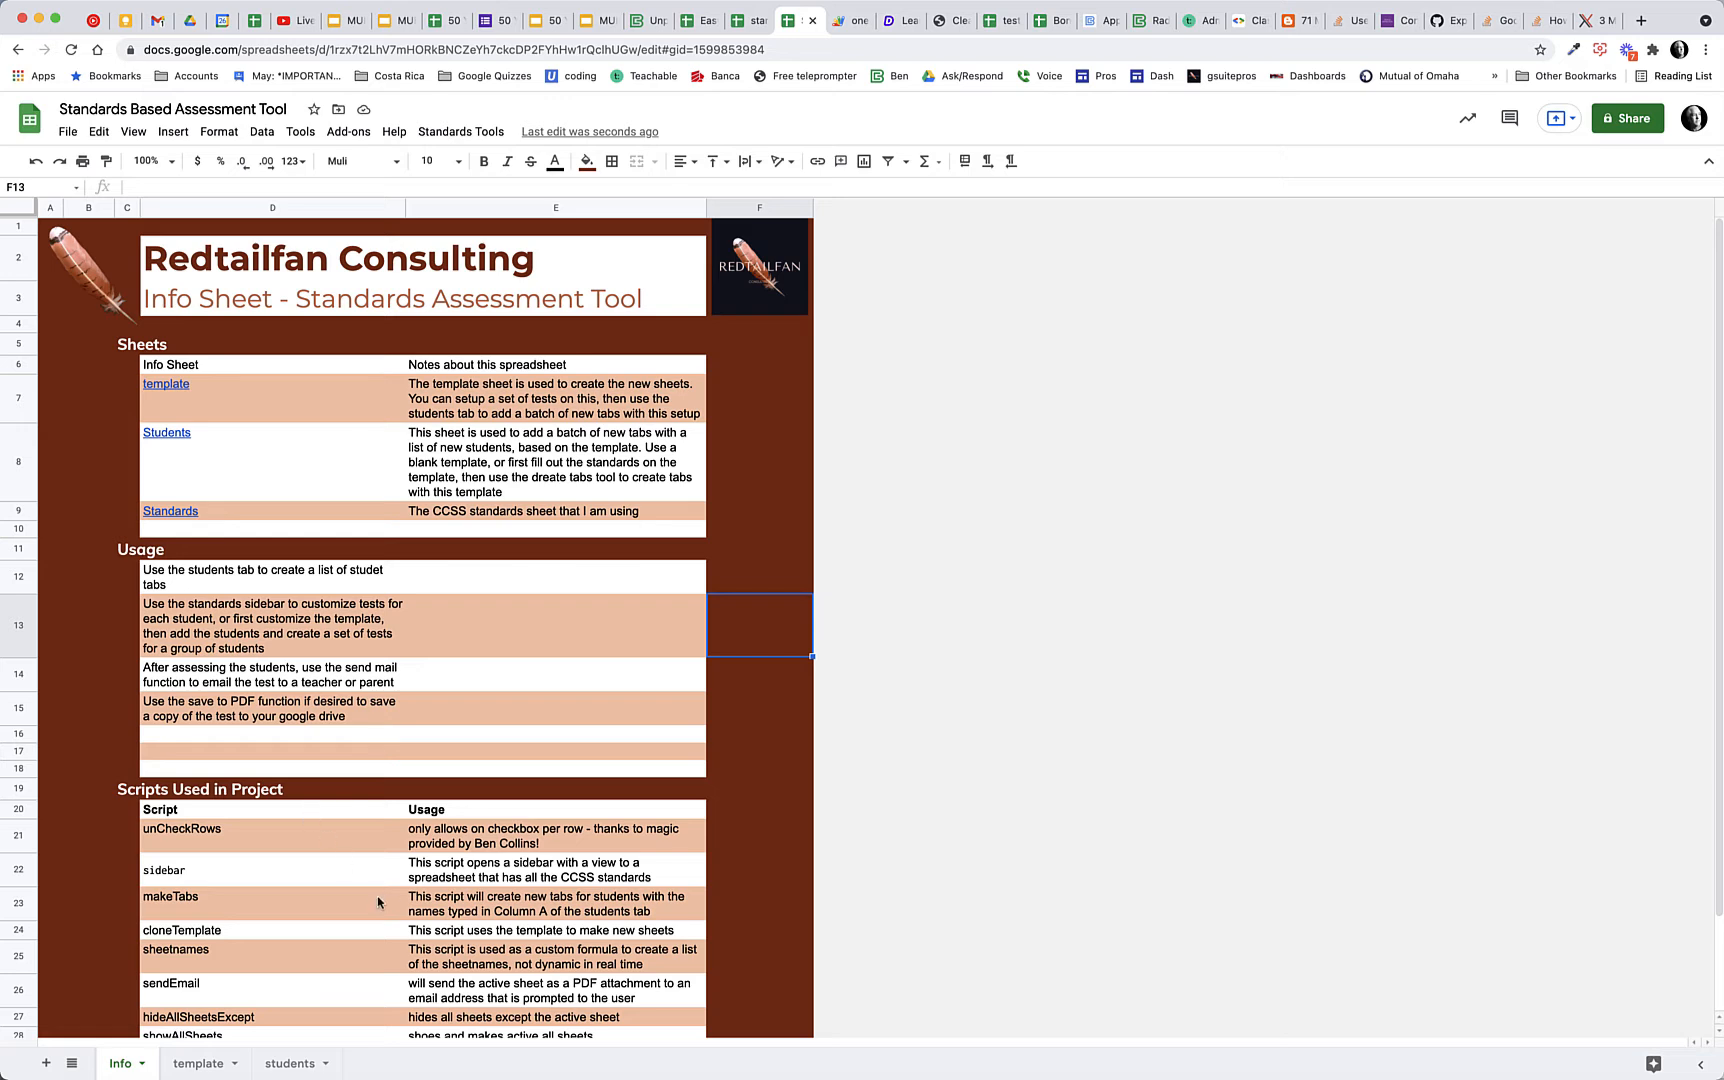
pyautogui.click(193, 1066)
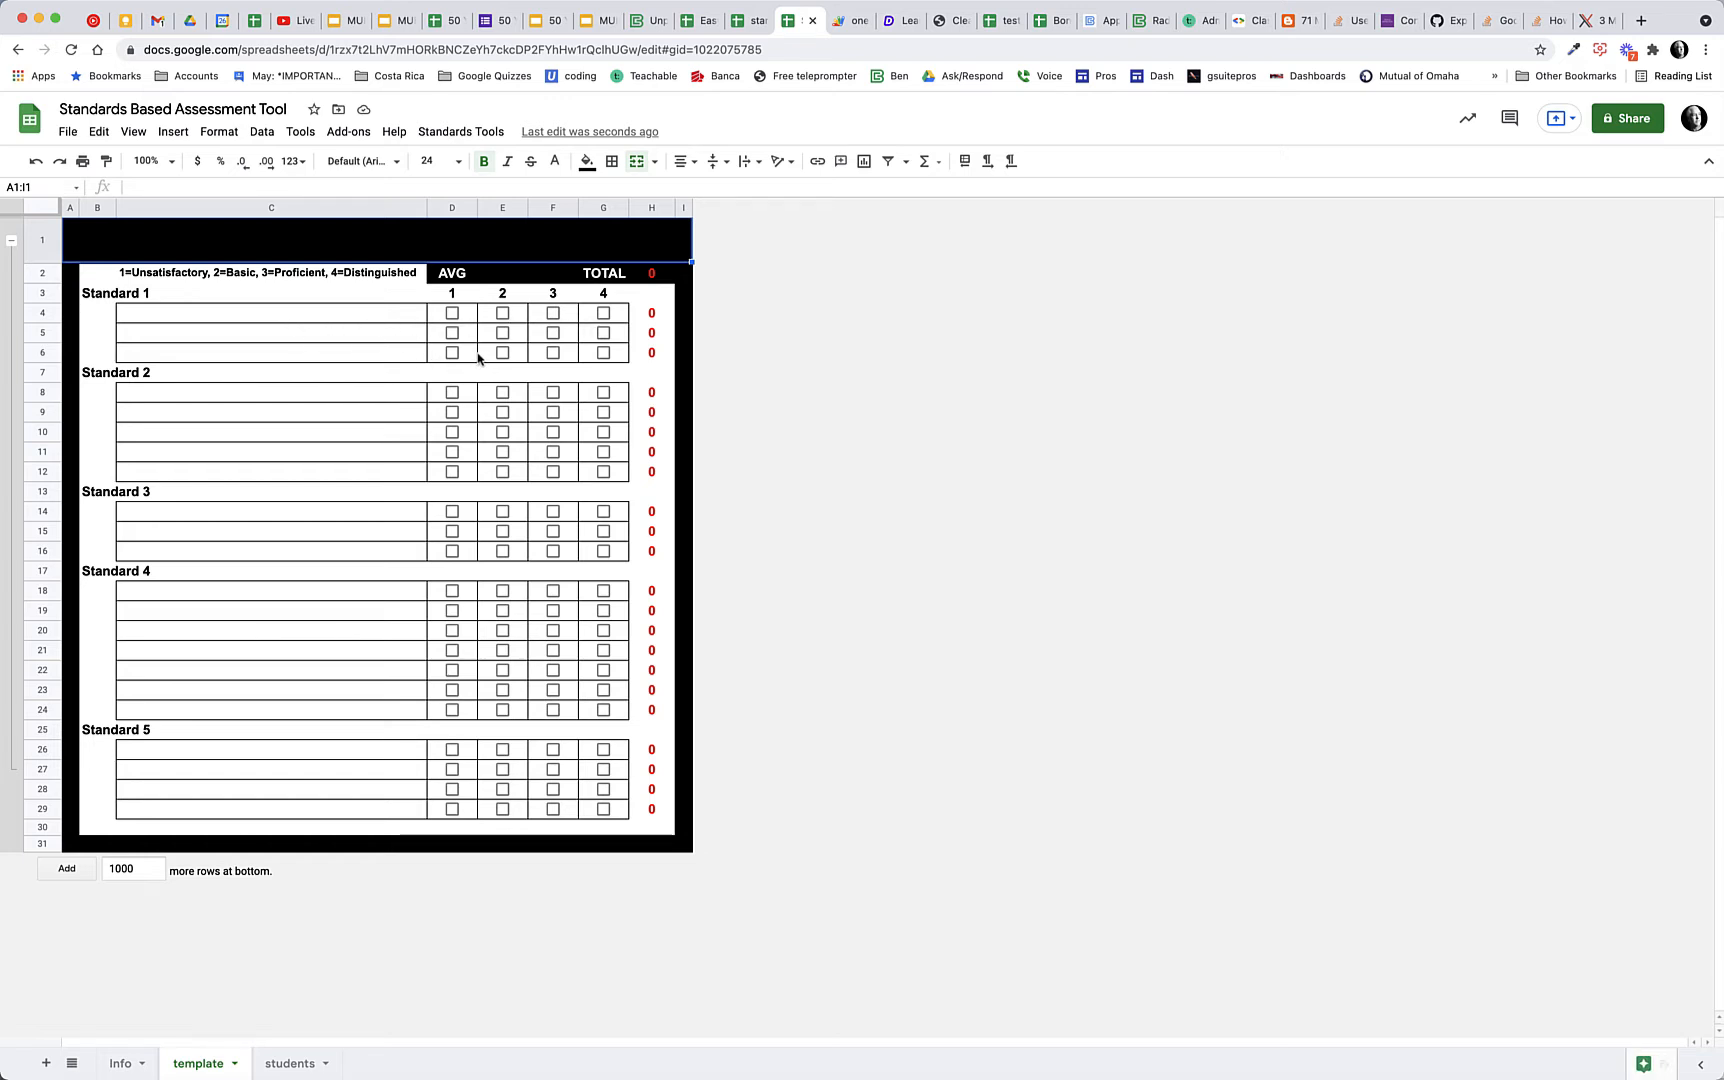
# Enter Donald Trump as the first name in cell A2 of the students sheet
pyautogui.click(287, 1066)
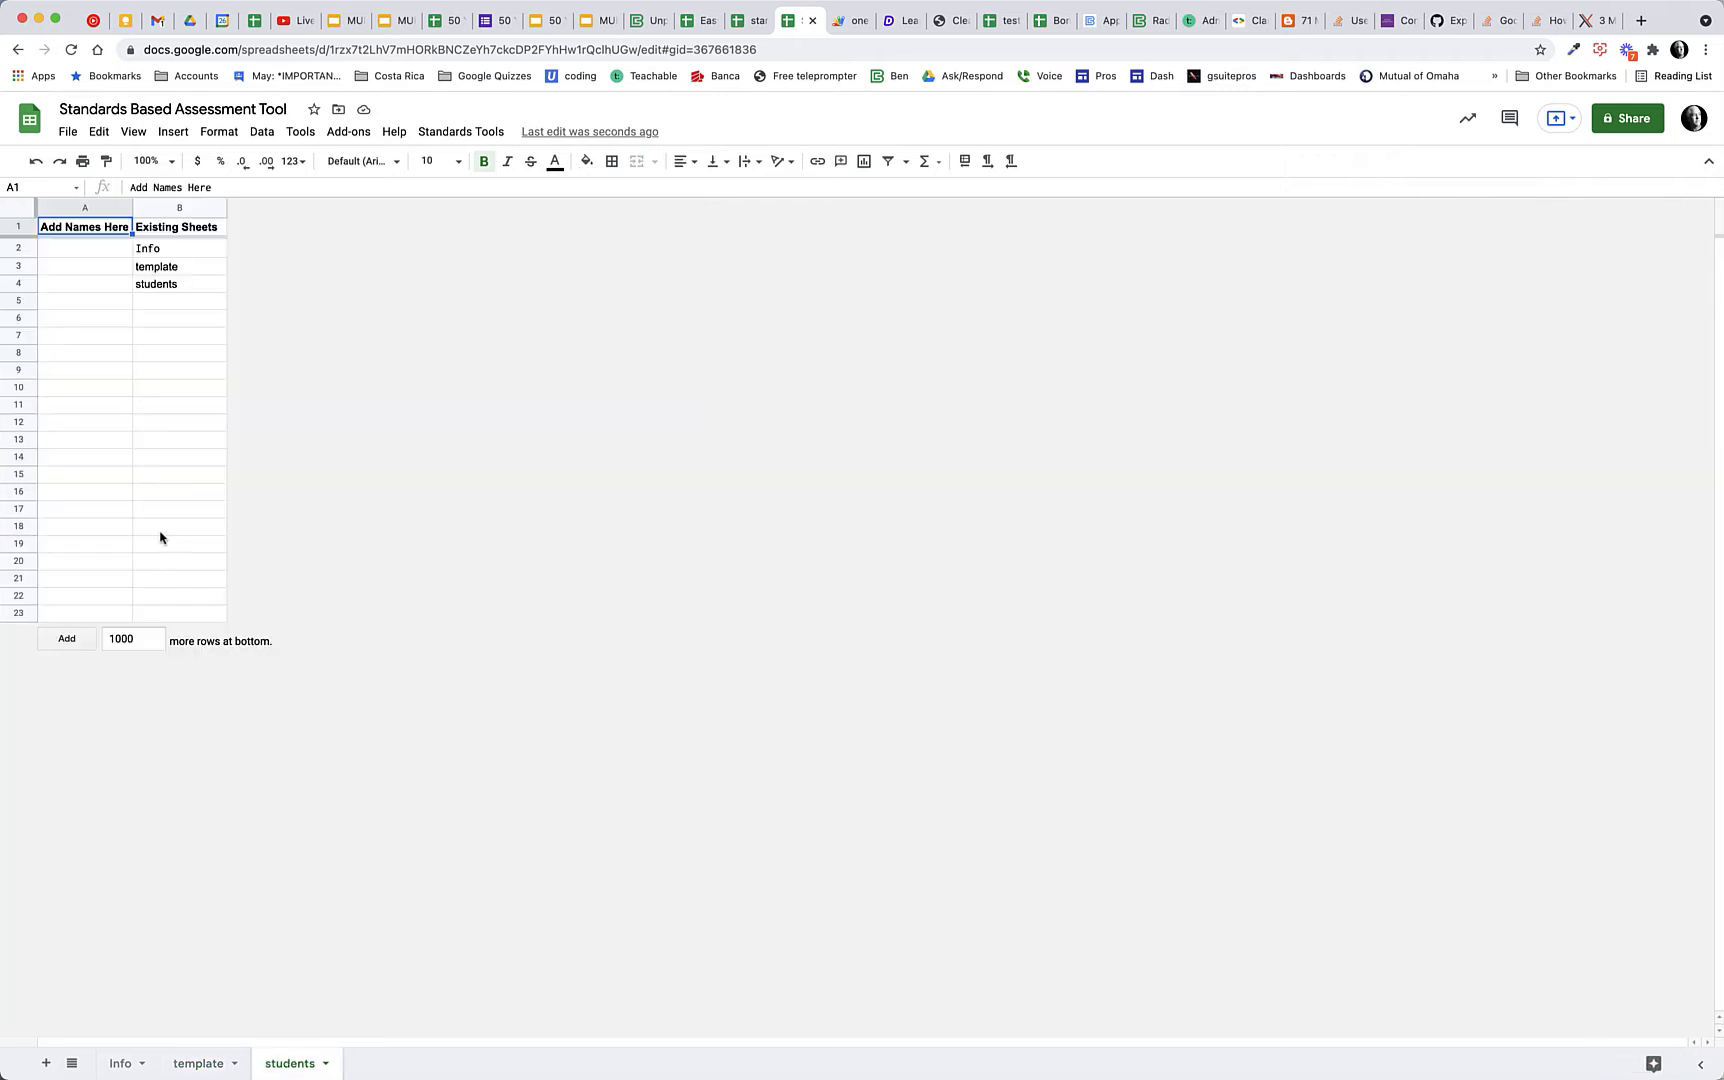
pyautogui.click(107, 254)
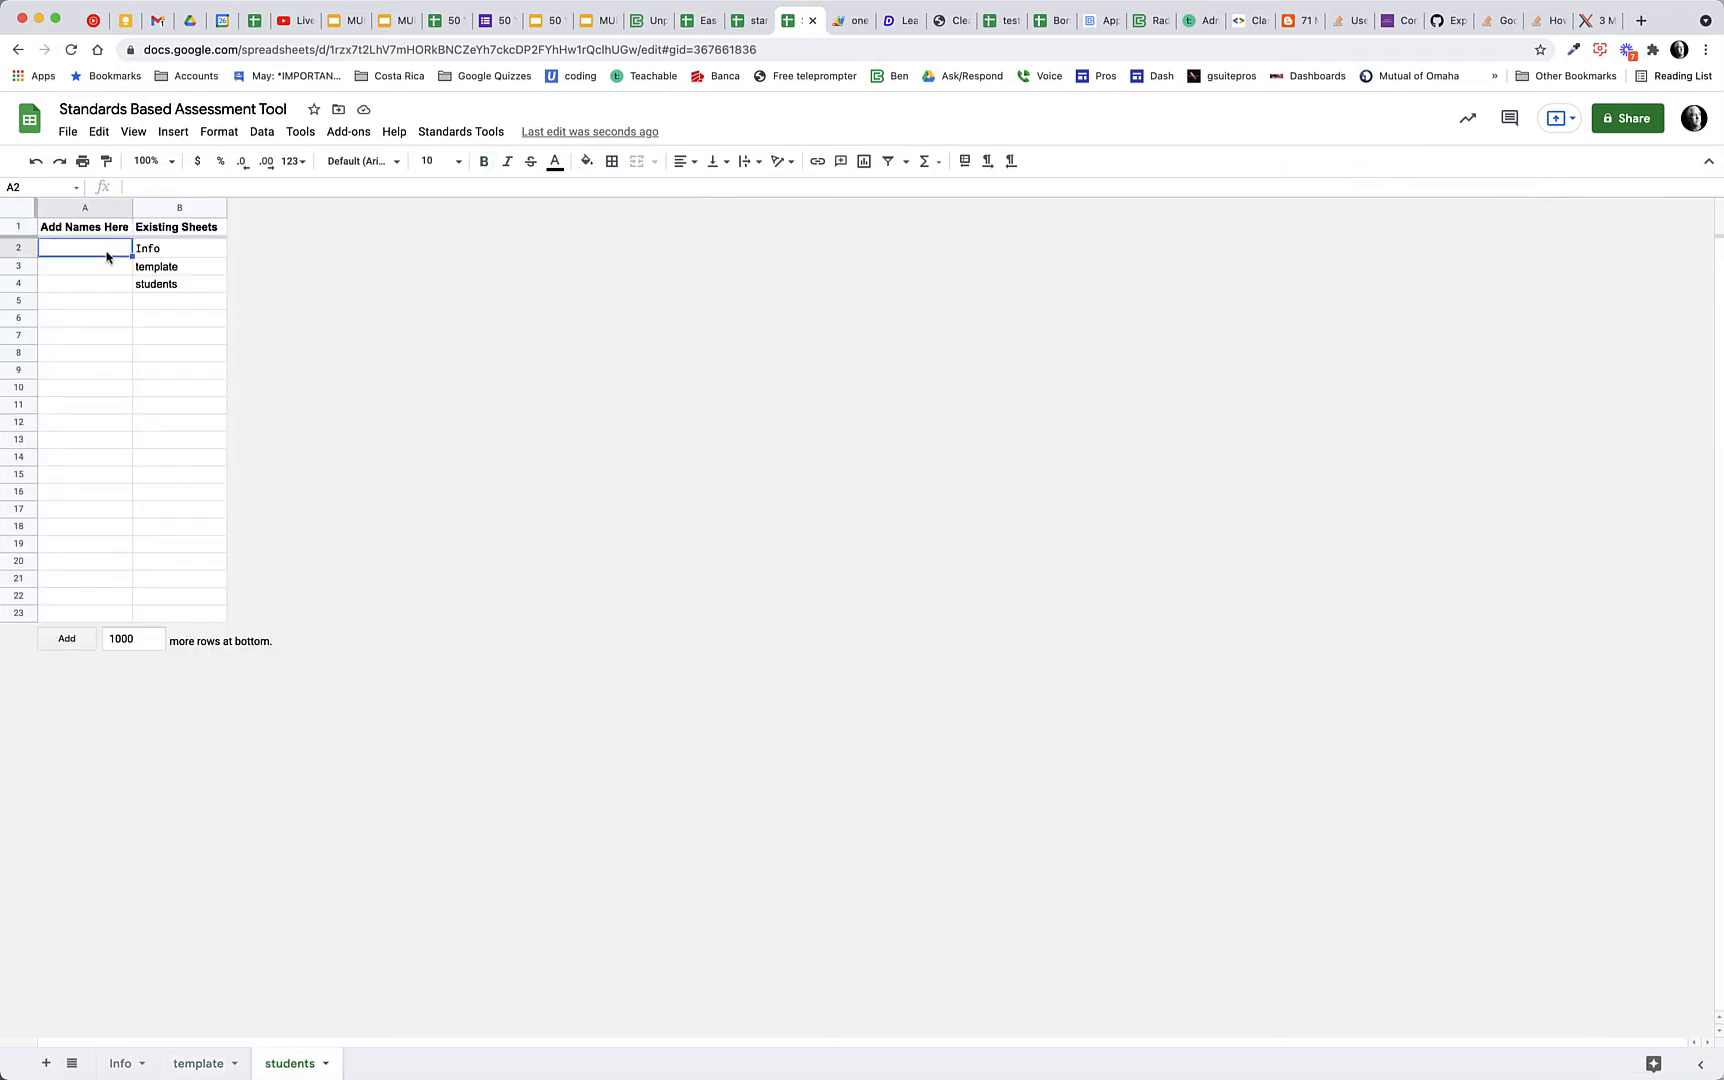
pyautogui.write('Donald R')
pyautogui.press('BackSpace')
pyautogui.write('Trump')
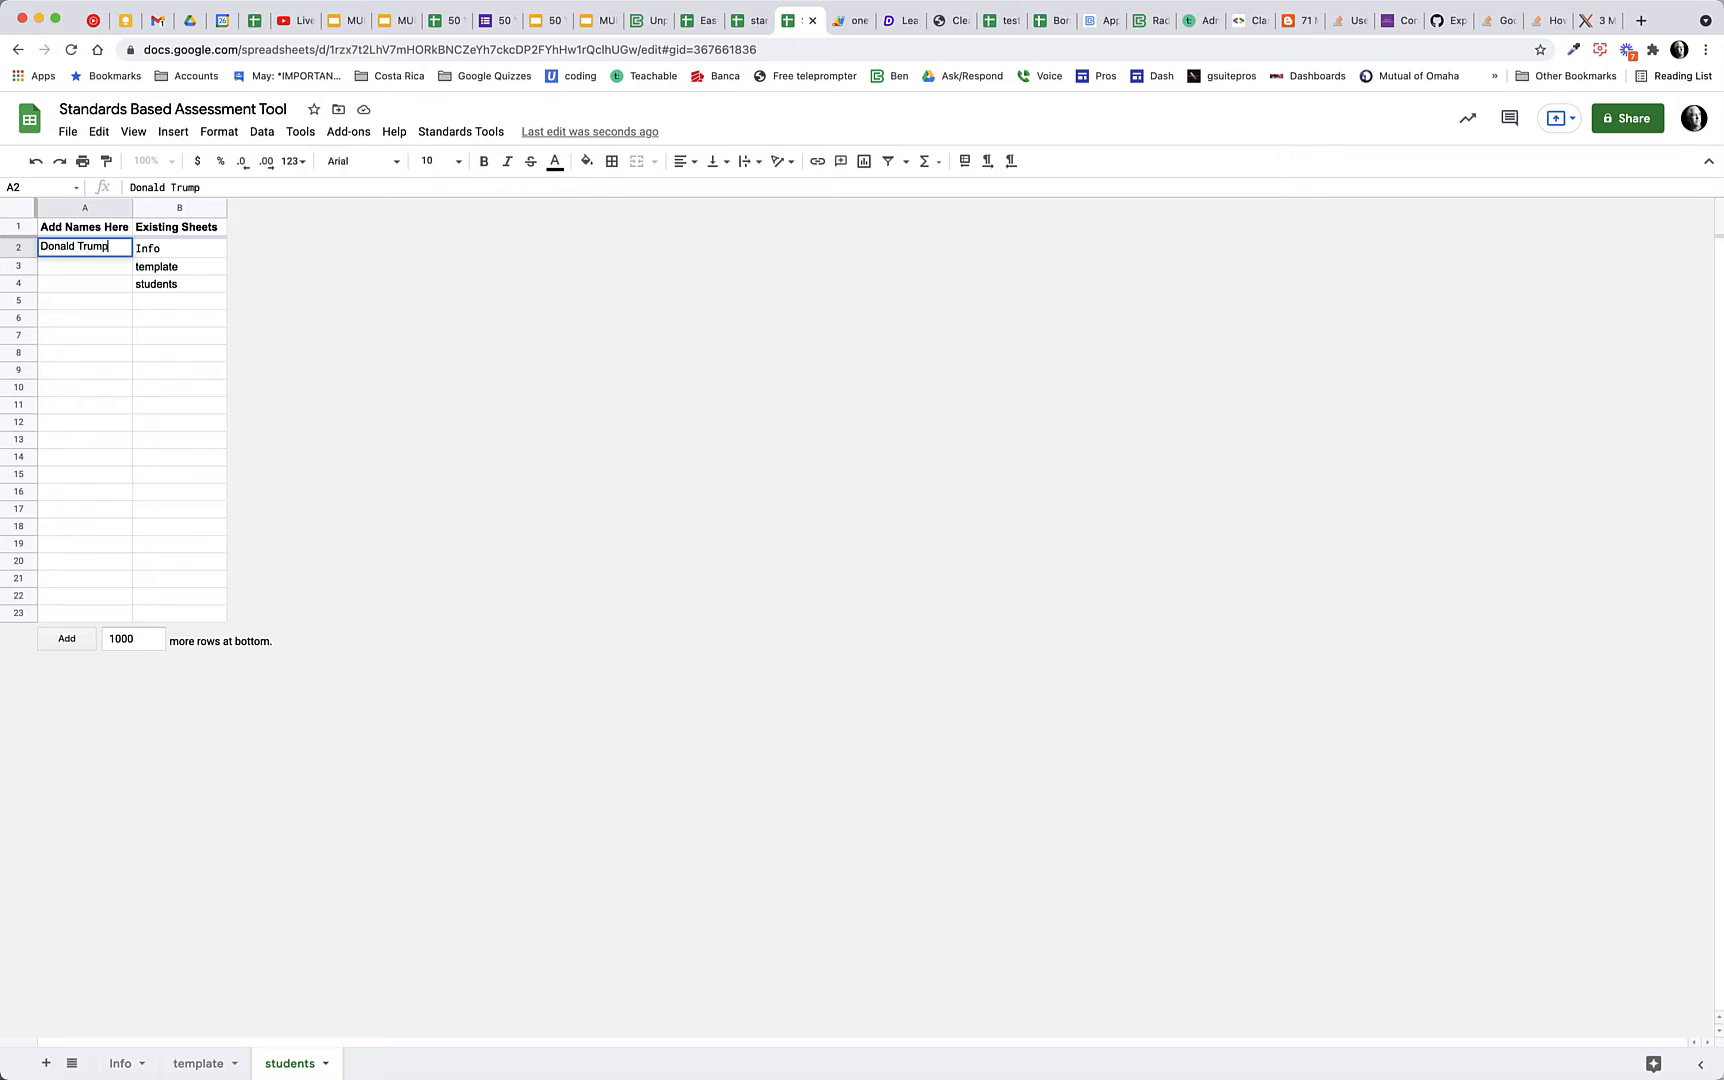
pyautogui.press('Return')
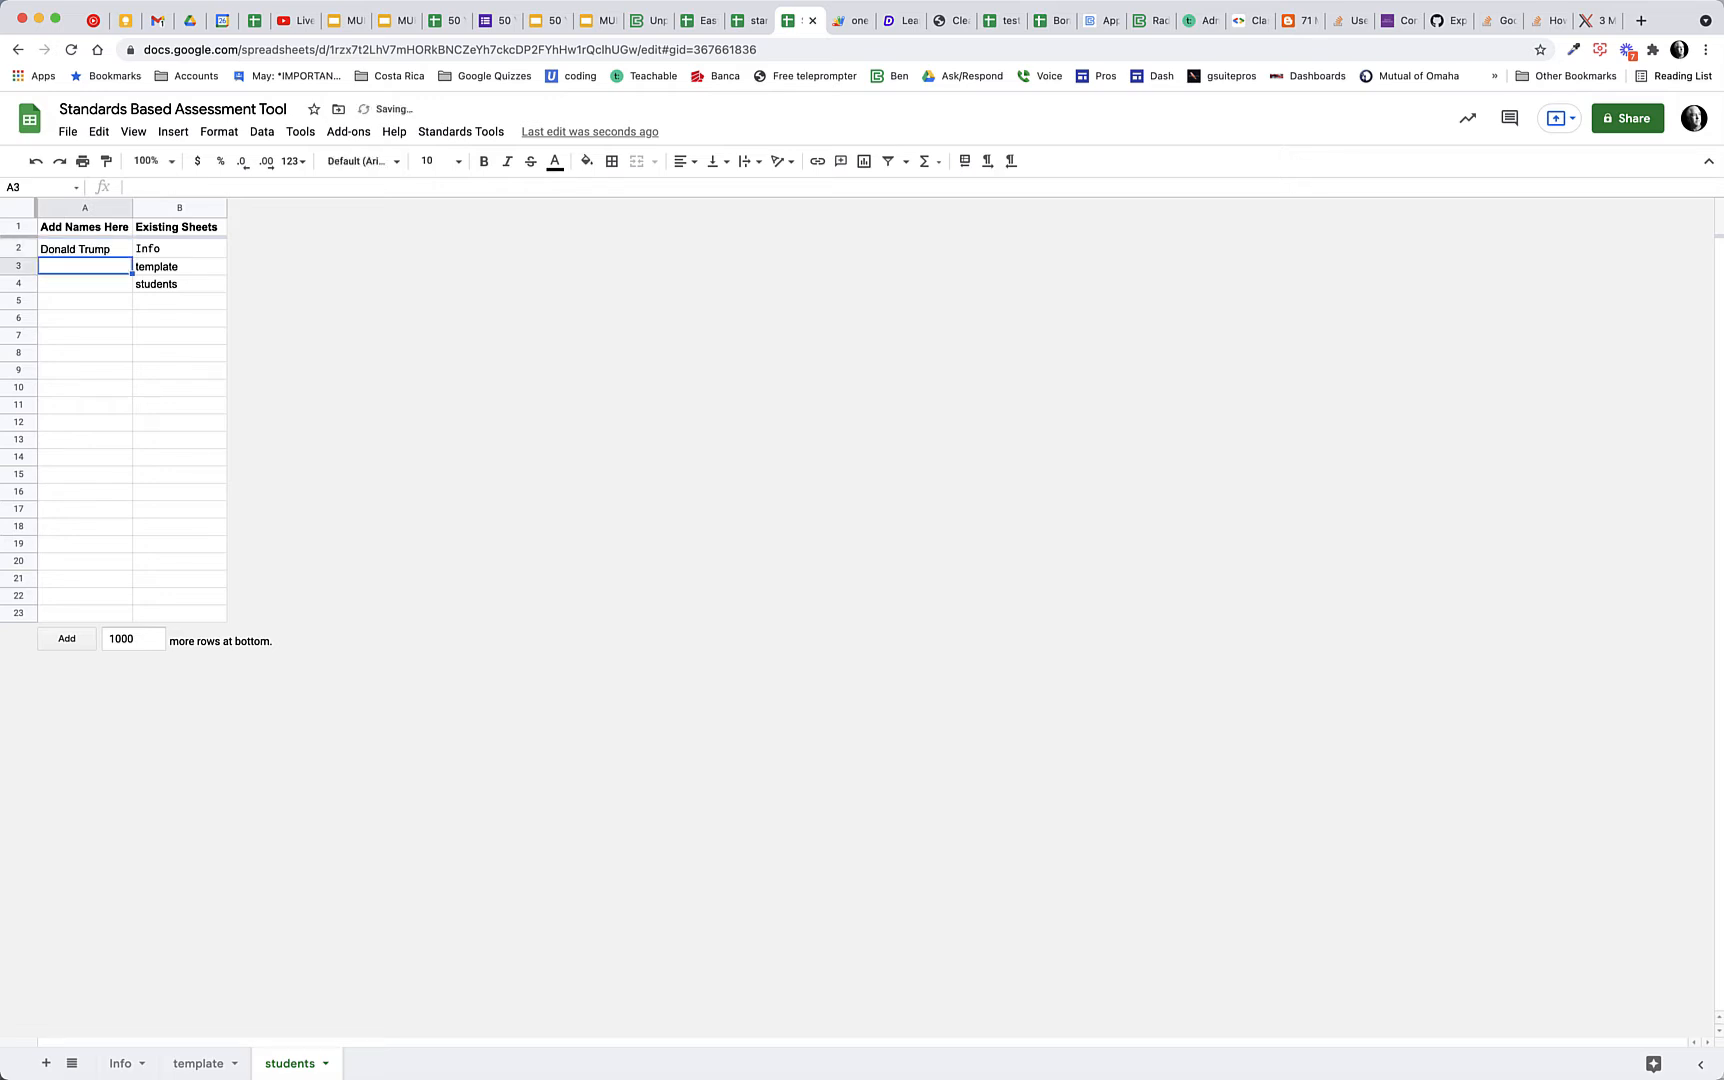
# Generate the listed student's assessment sheet with Make Tabs and compare it with the template sheet
pyautogui.click(453, 138)
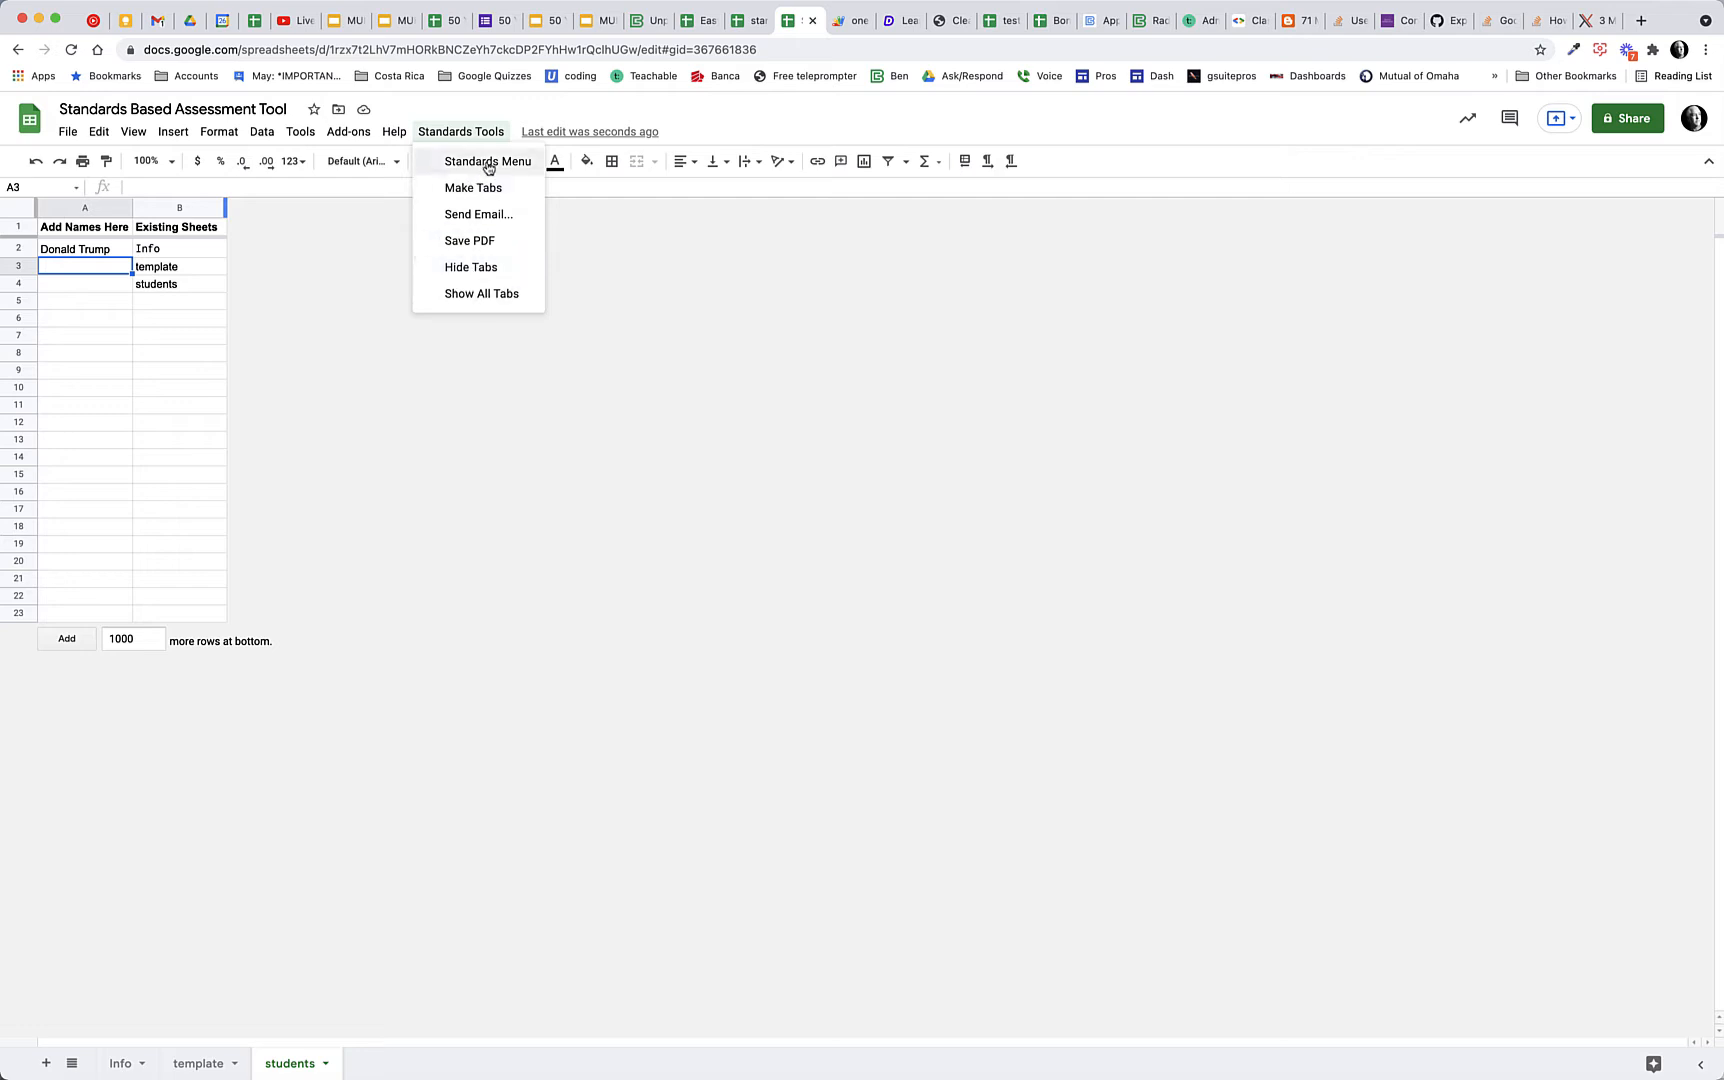
pyautogui.click(471, 190)
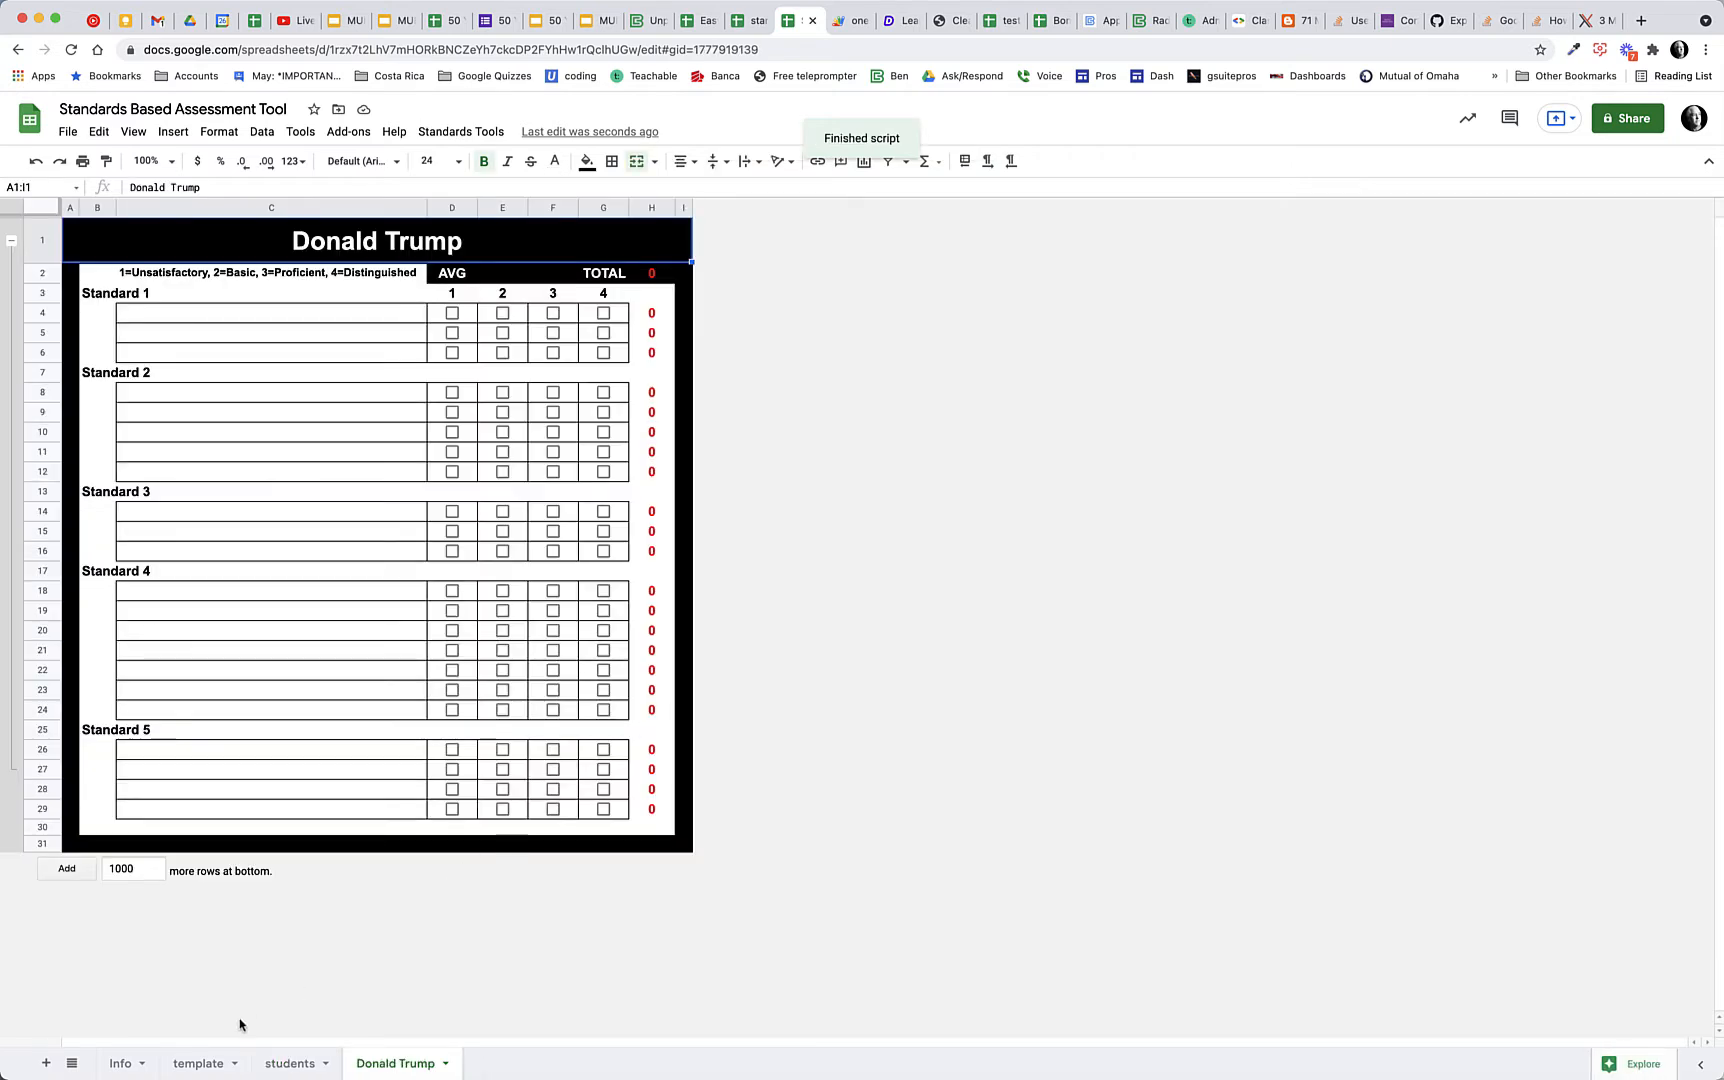
pyautogui.click(198, 1065)
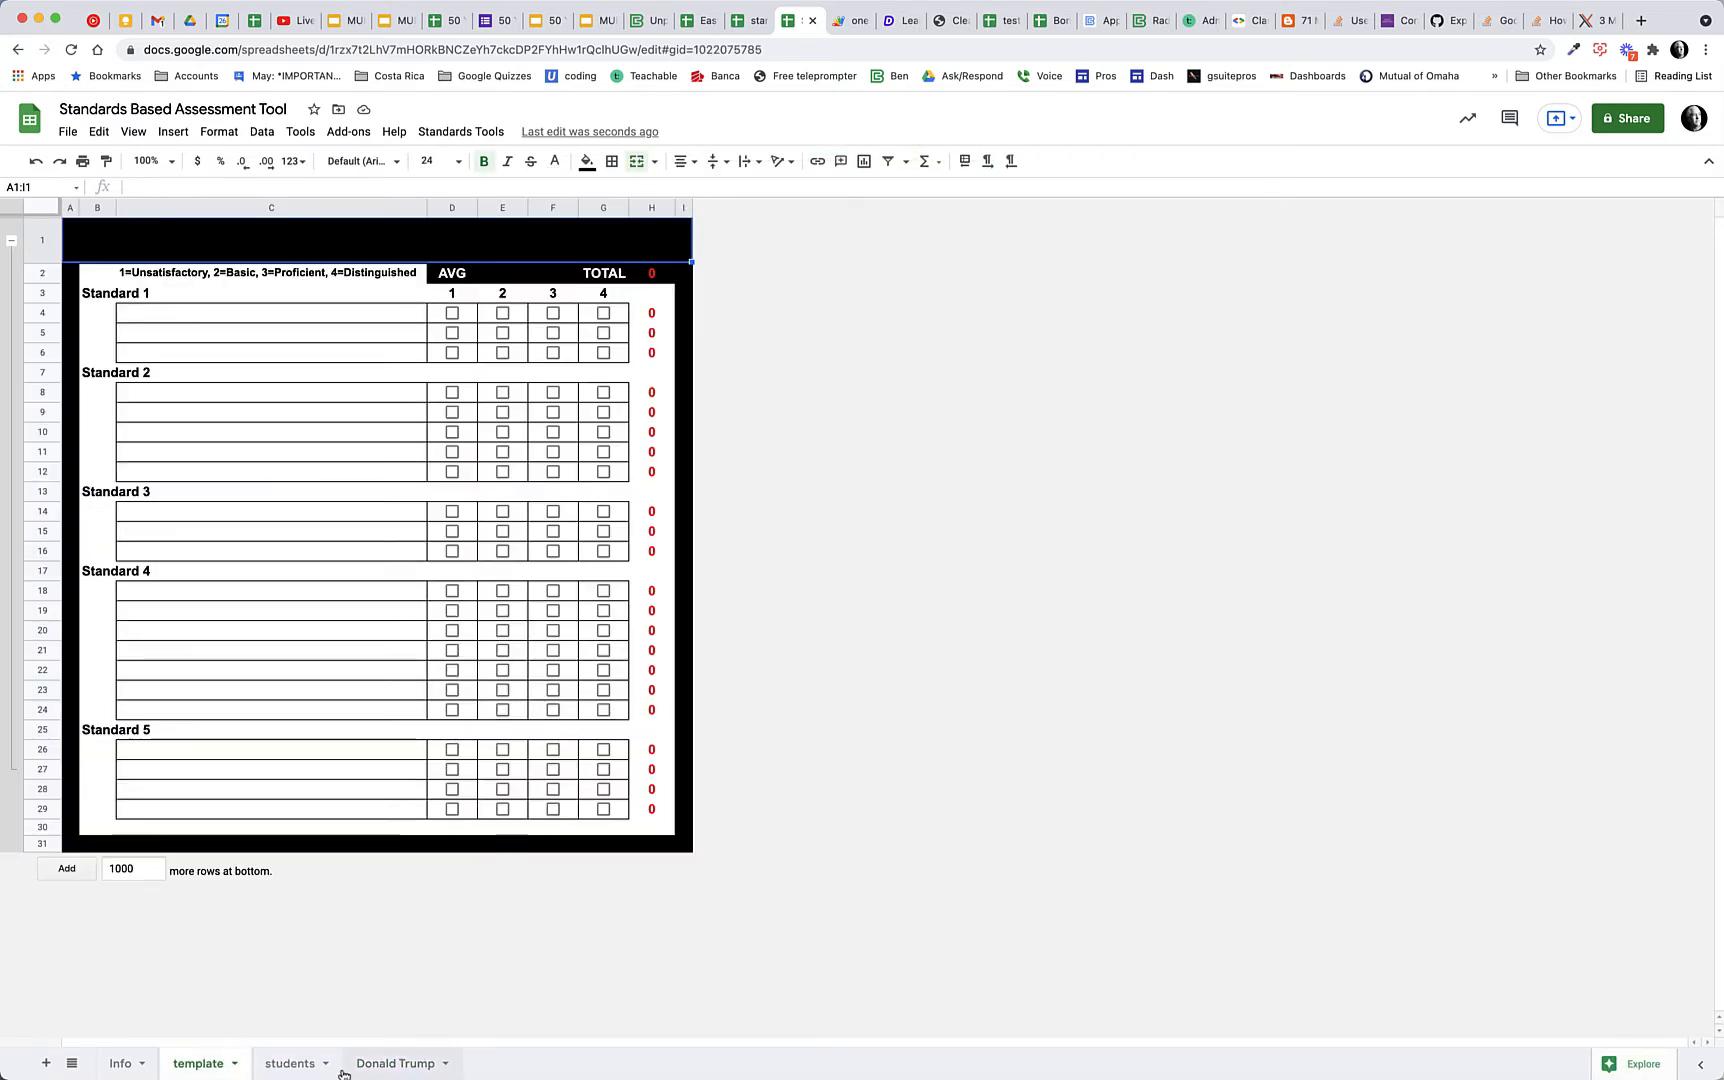
pyautogui.click(380, 1063)
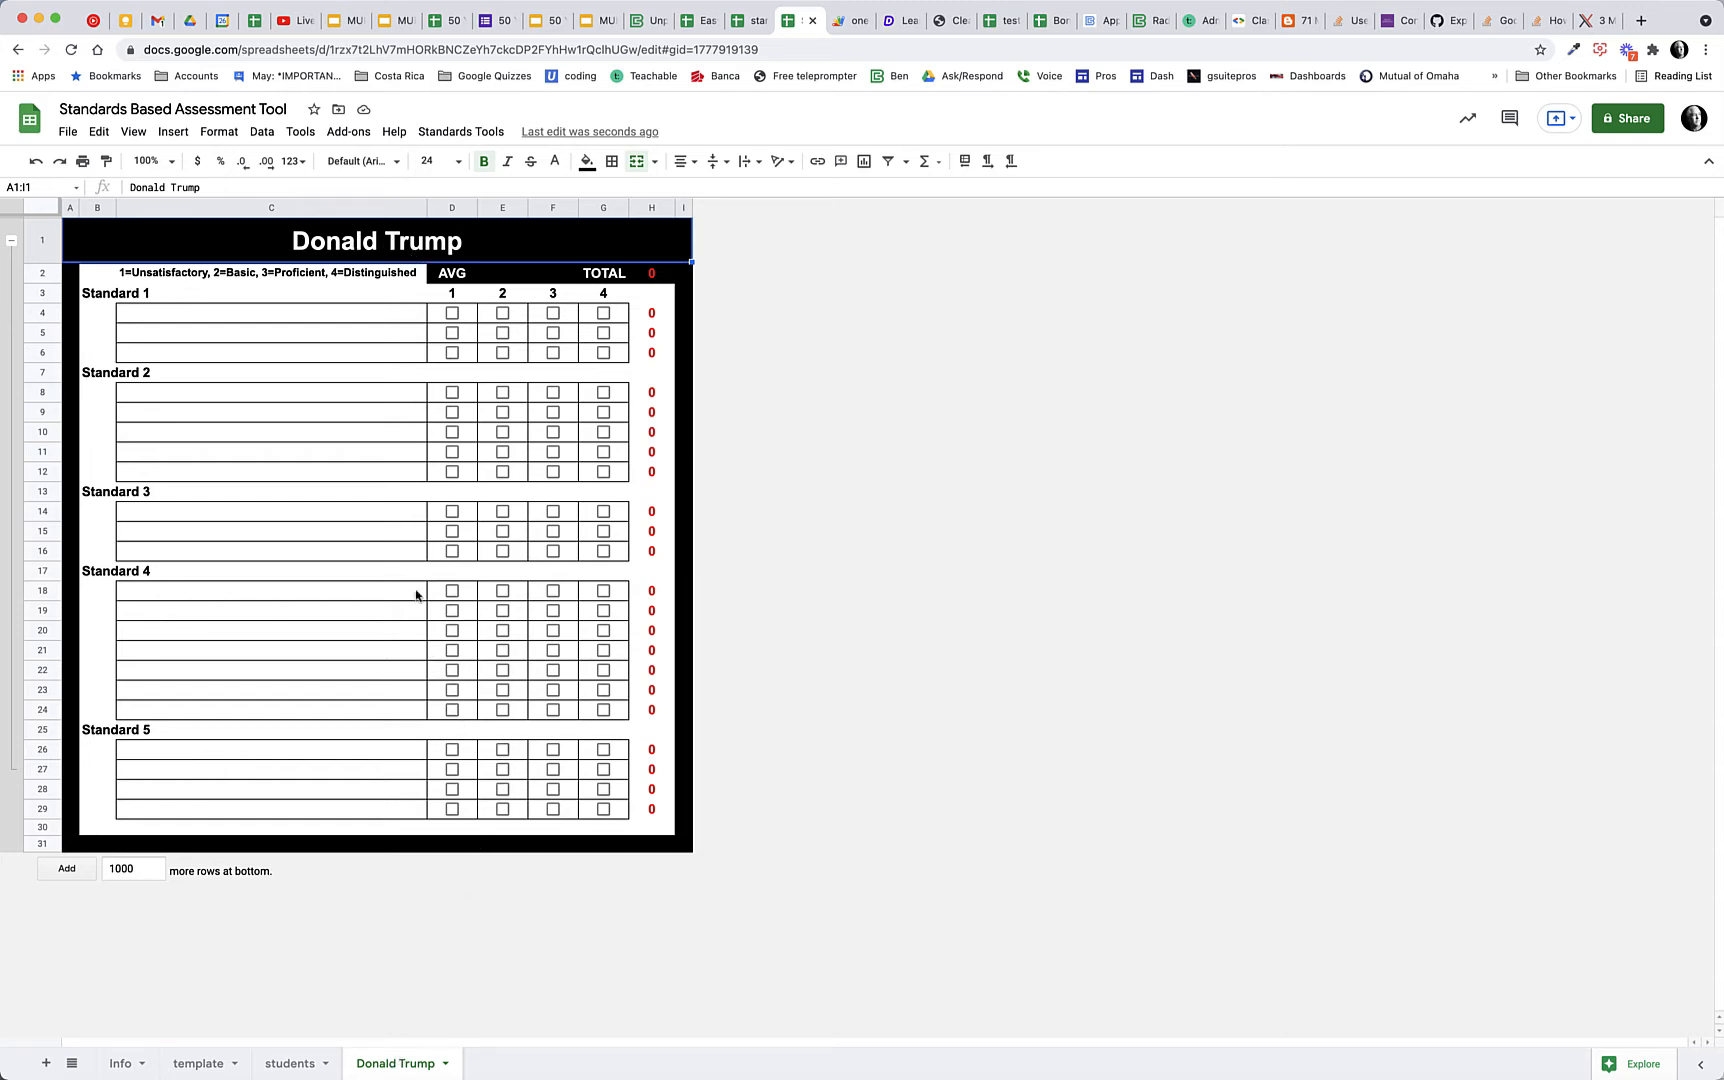
# Select the first question row under Standard 1 on the student's sheet and show the Standards Bank
pyautogui.click(283, 317)
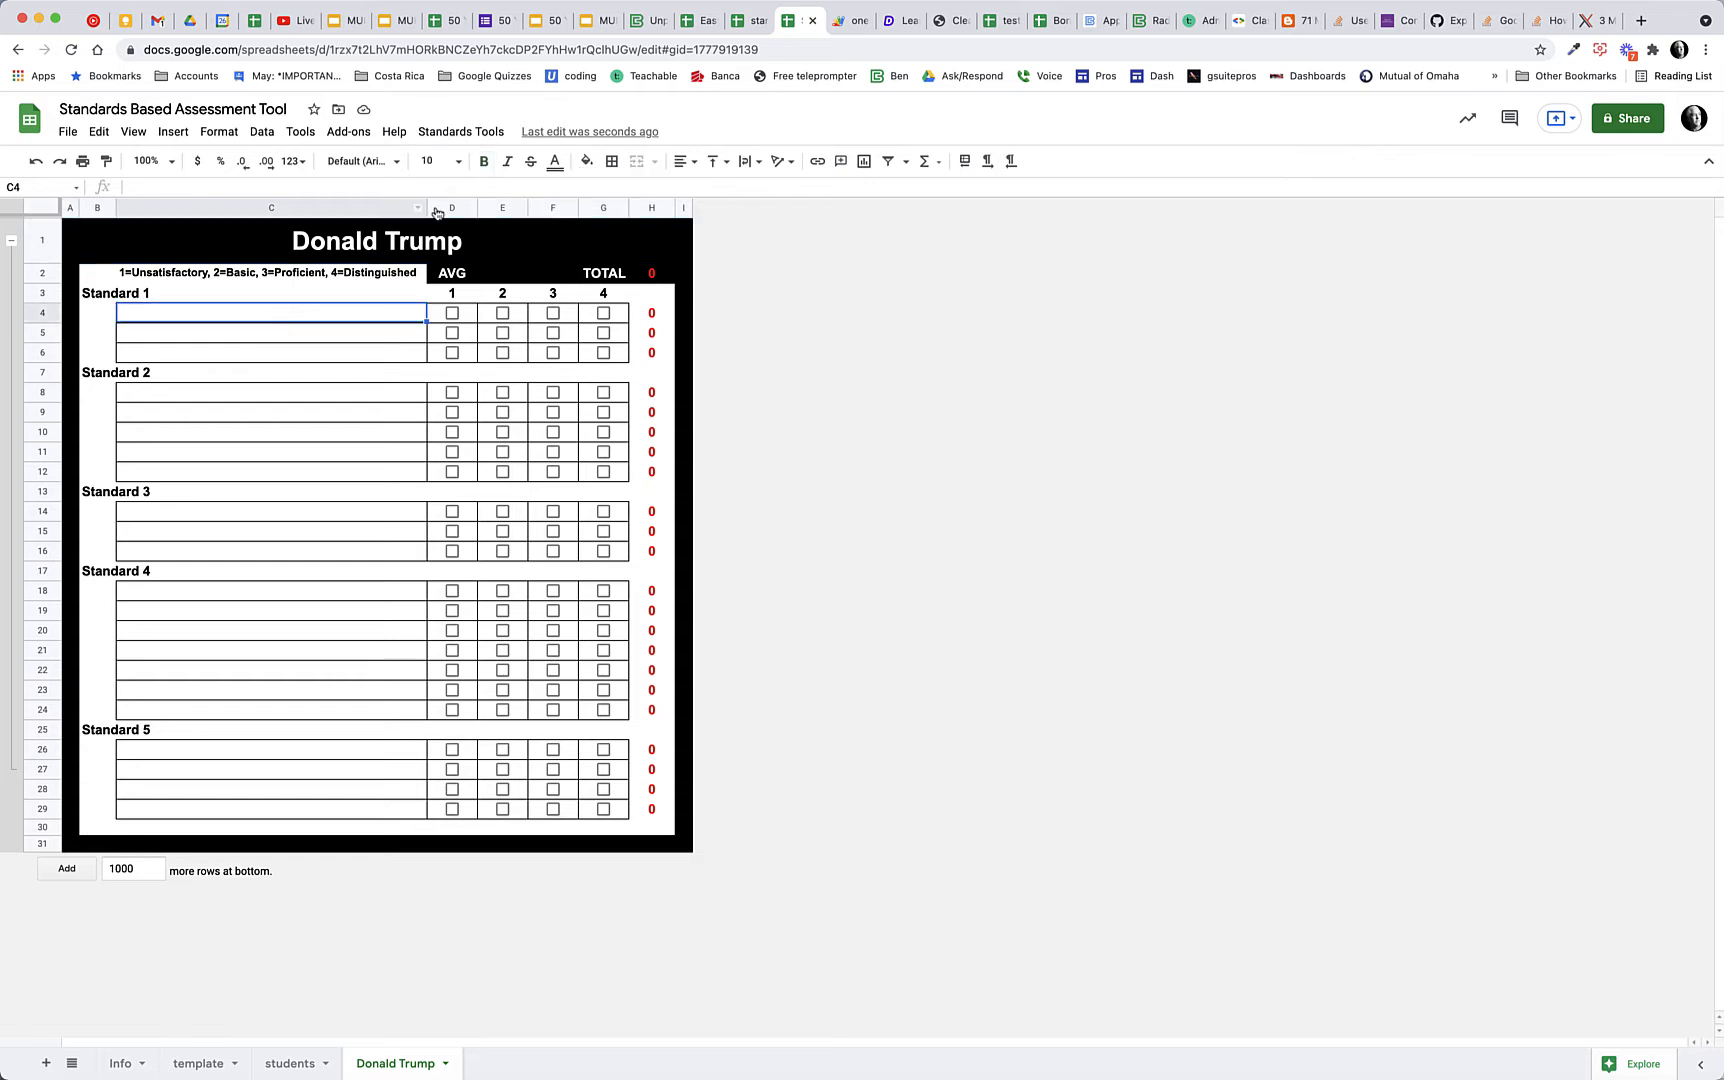
pyautogui.click(485, 134)
pyautogui.click(487, 162)
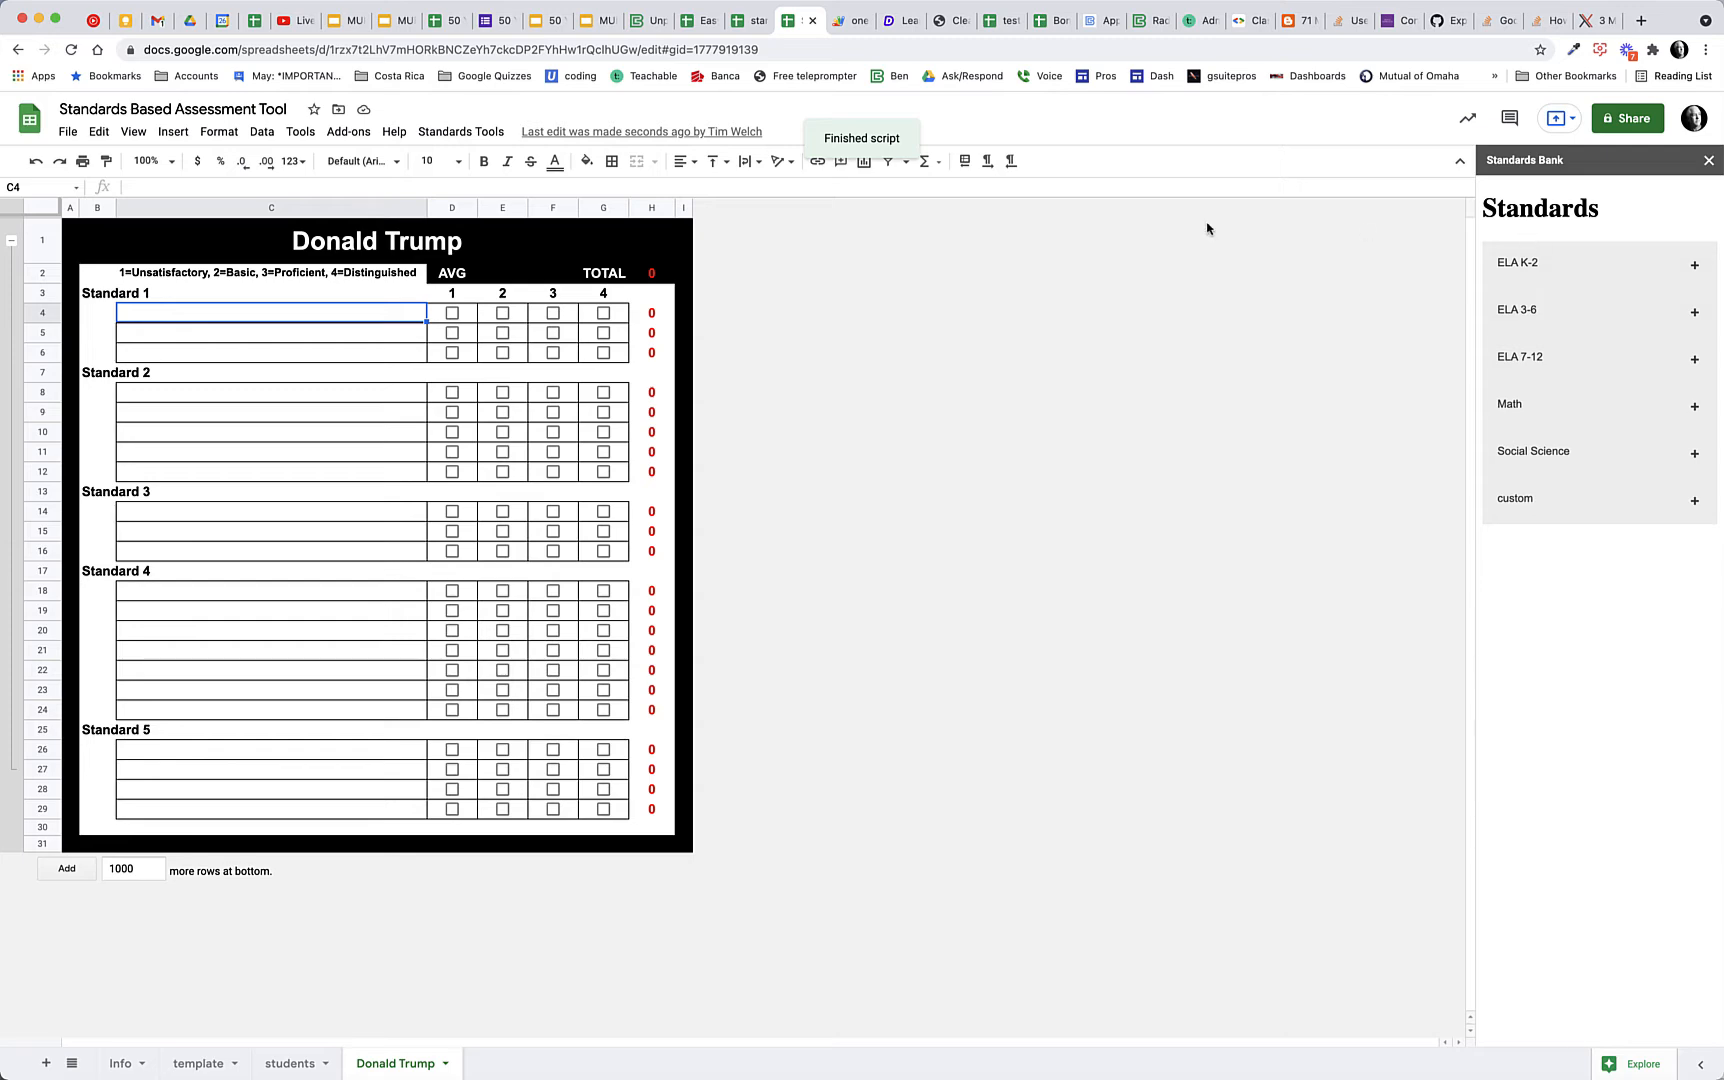
# Switch to the standards spreadsheet and look through its ELA K-2, ELA 3-6, ELA 7-12, Math, Social Science and custom sheets
pyautogui.click(748, 20)
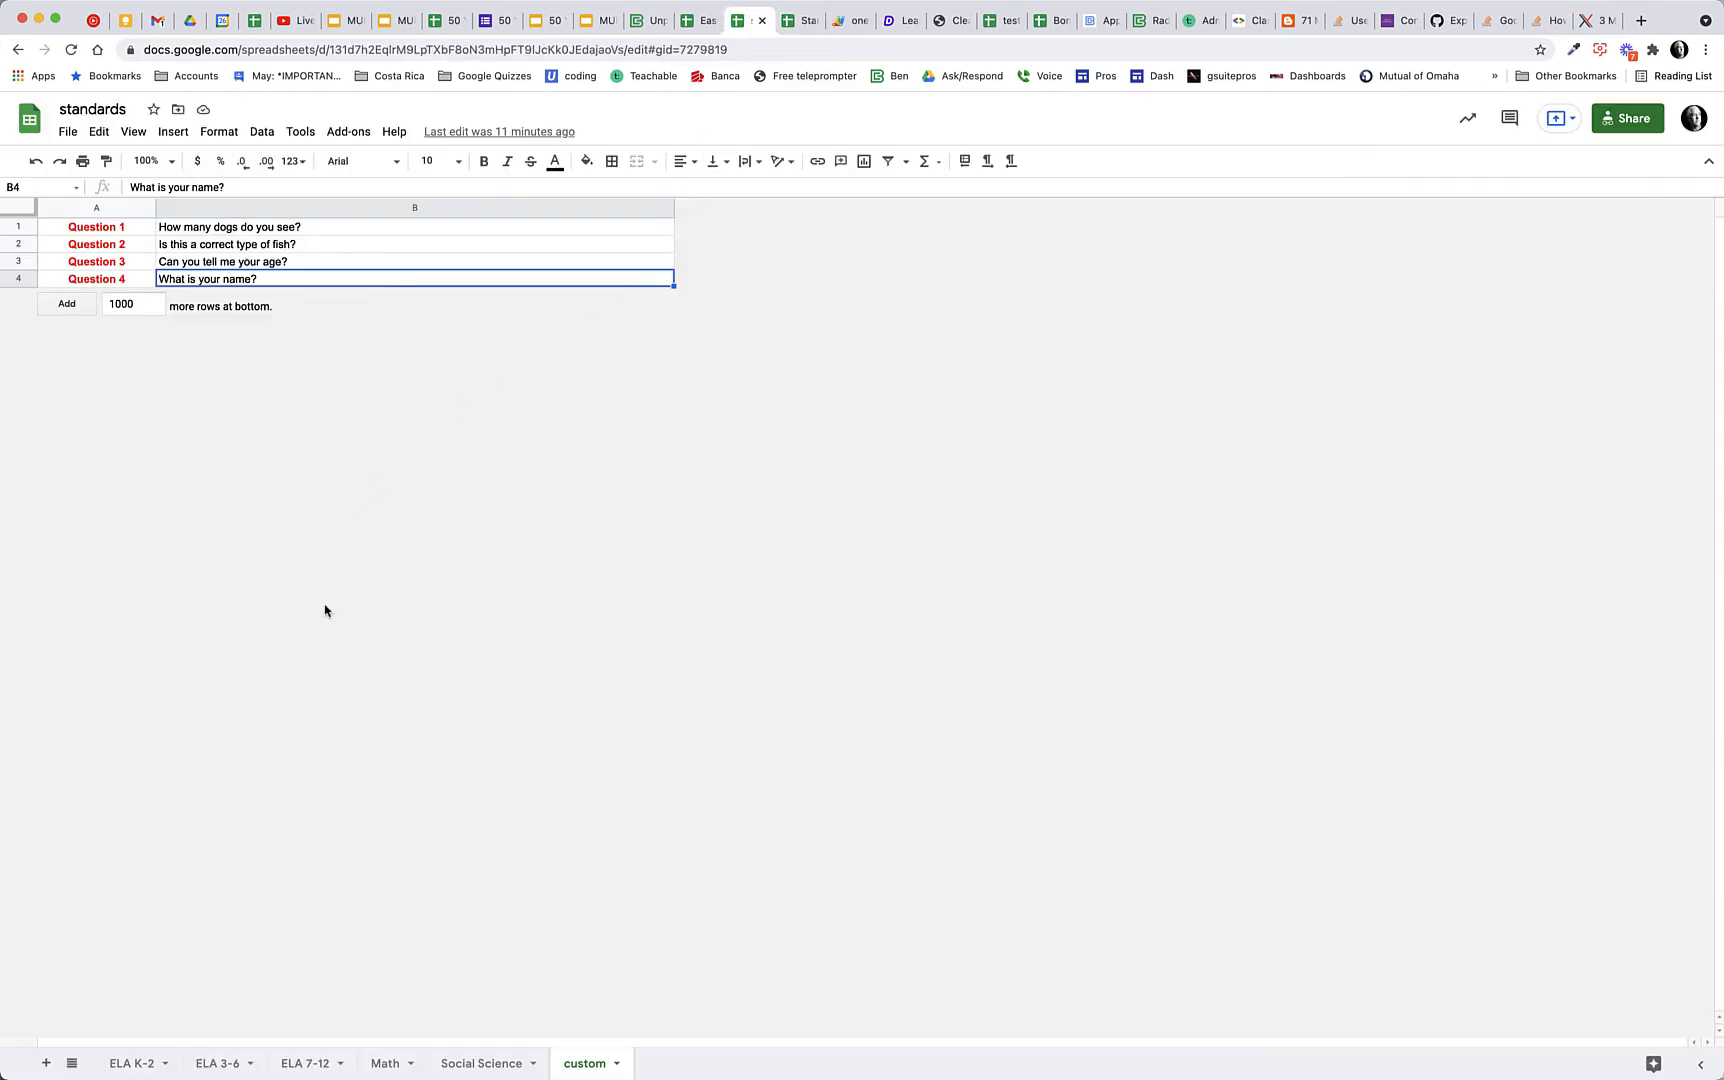
pyautogui.click(128, 1058)
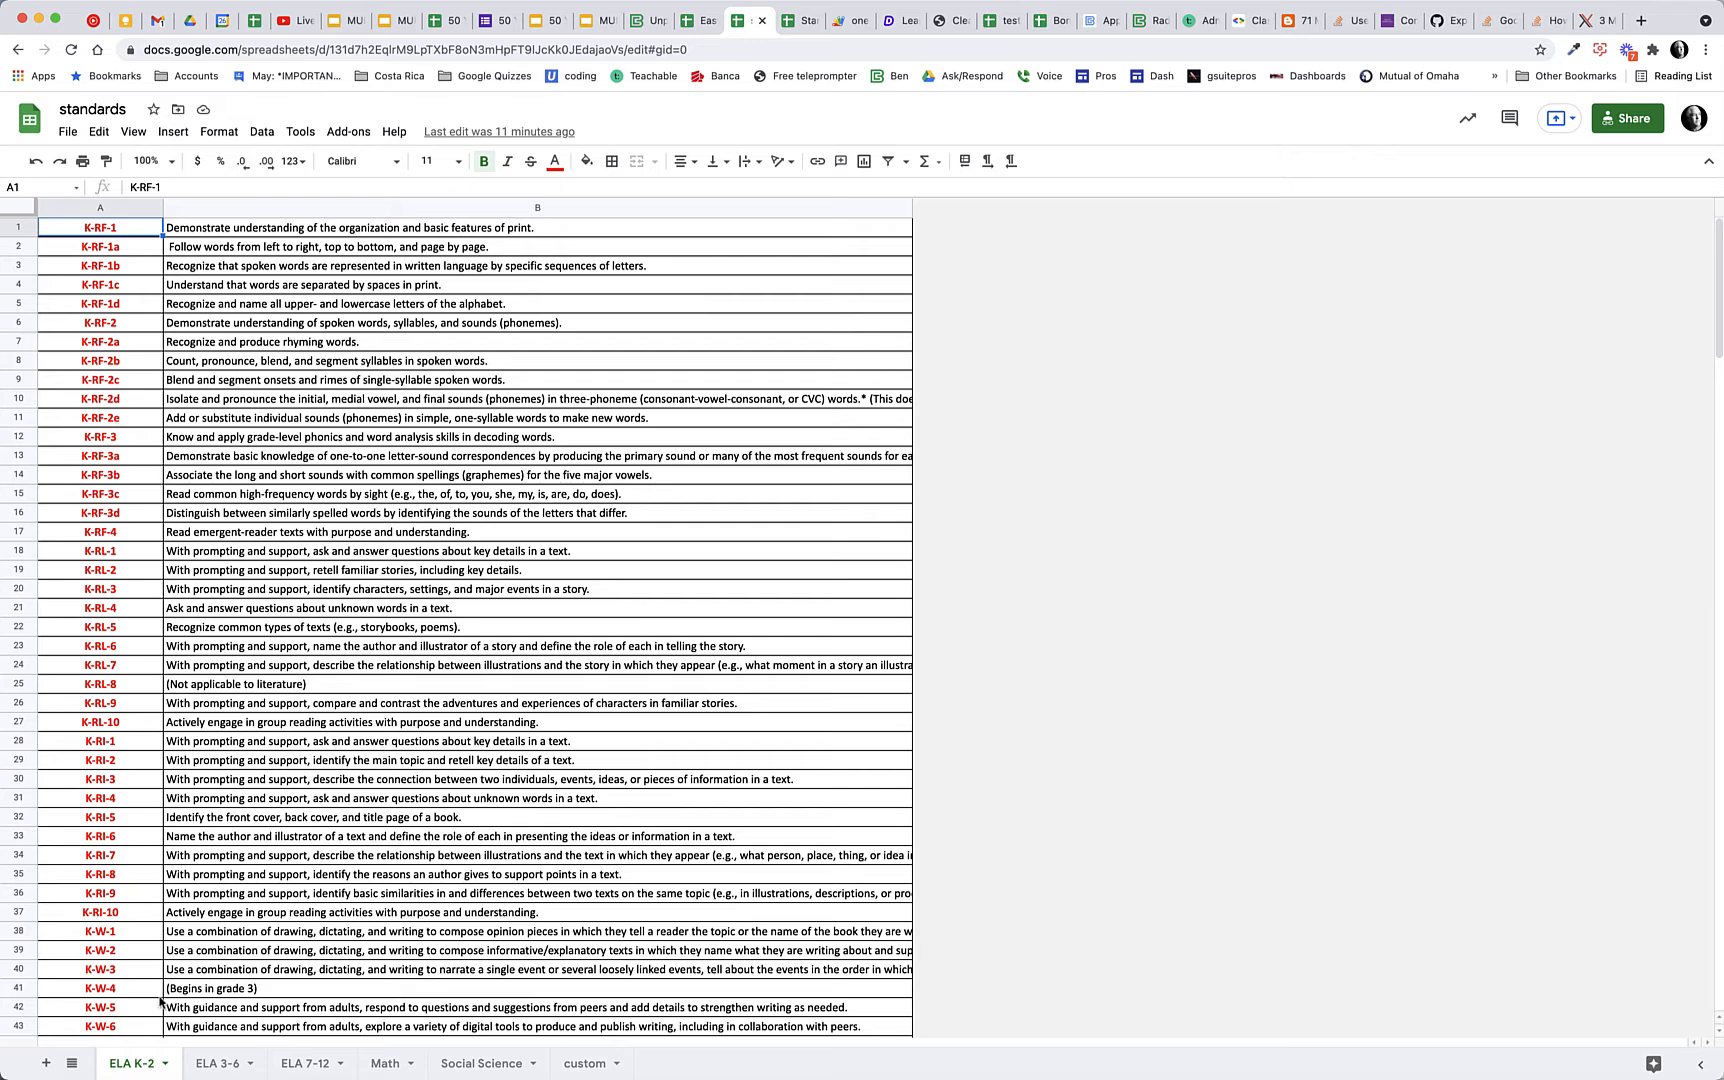
pyautogui.click(204, 1066)
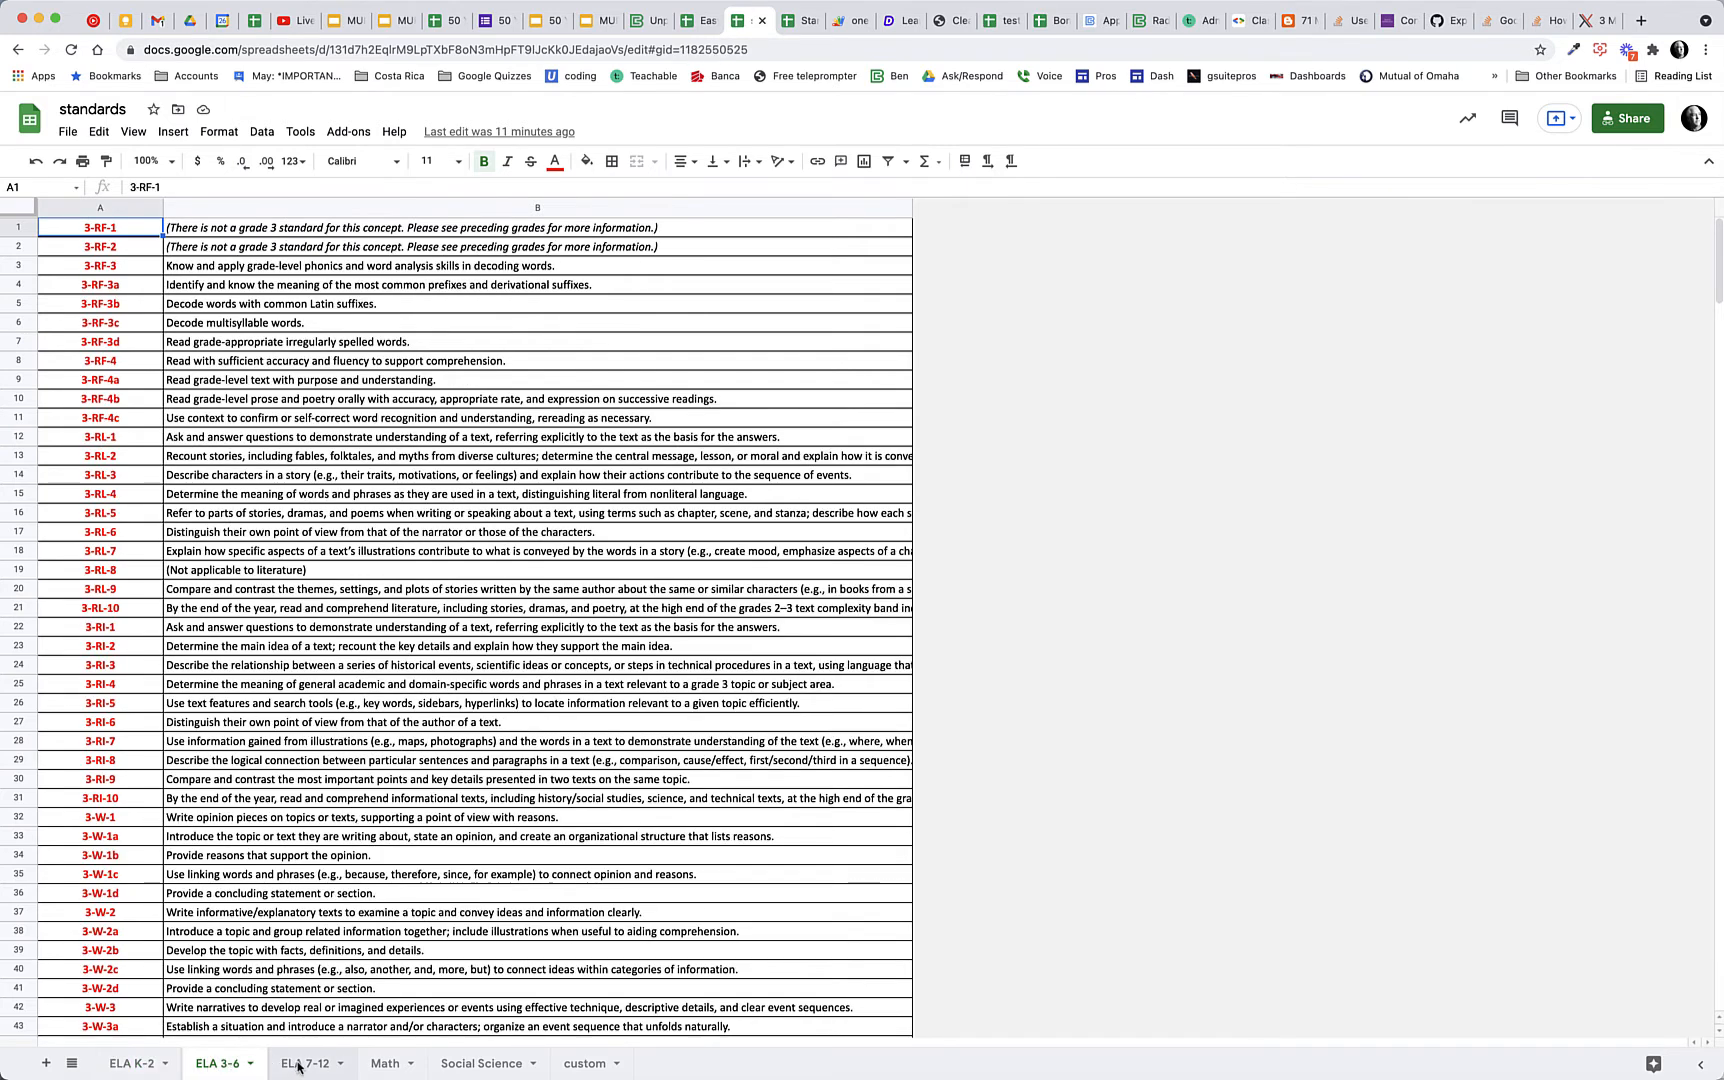
pyautogui.click(298, 1066)
pyautogui.click(382, 1064)
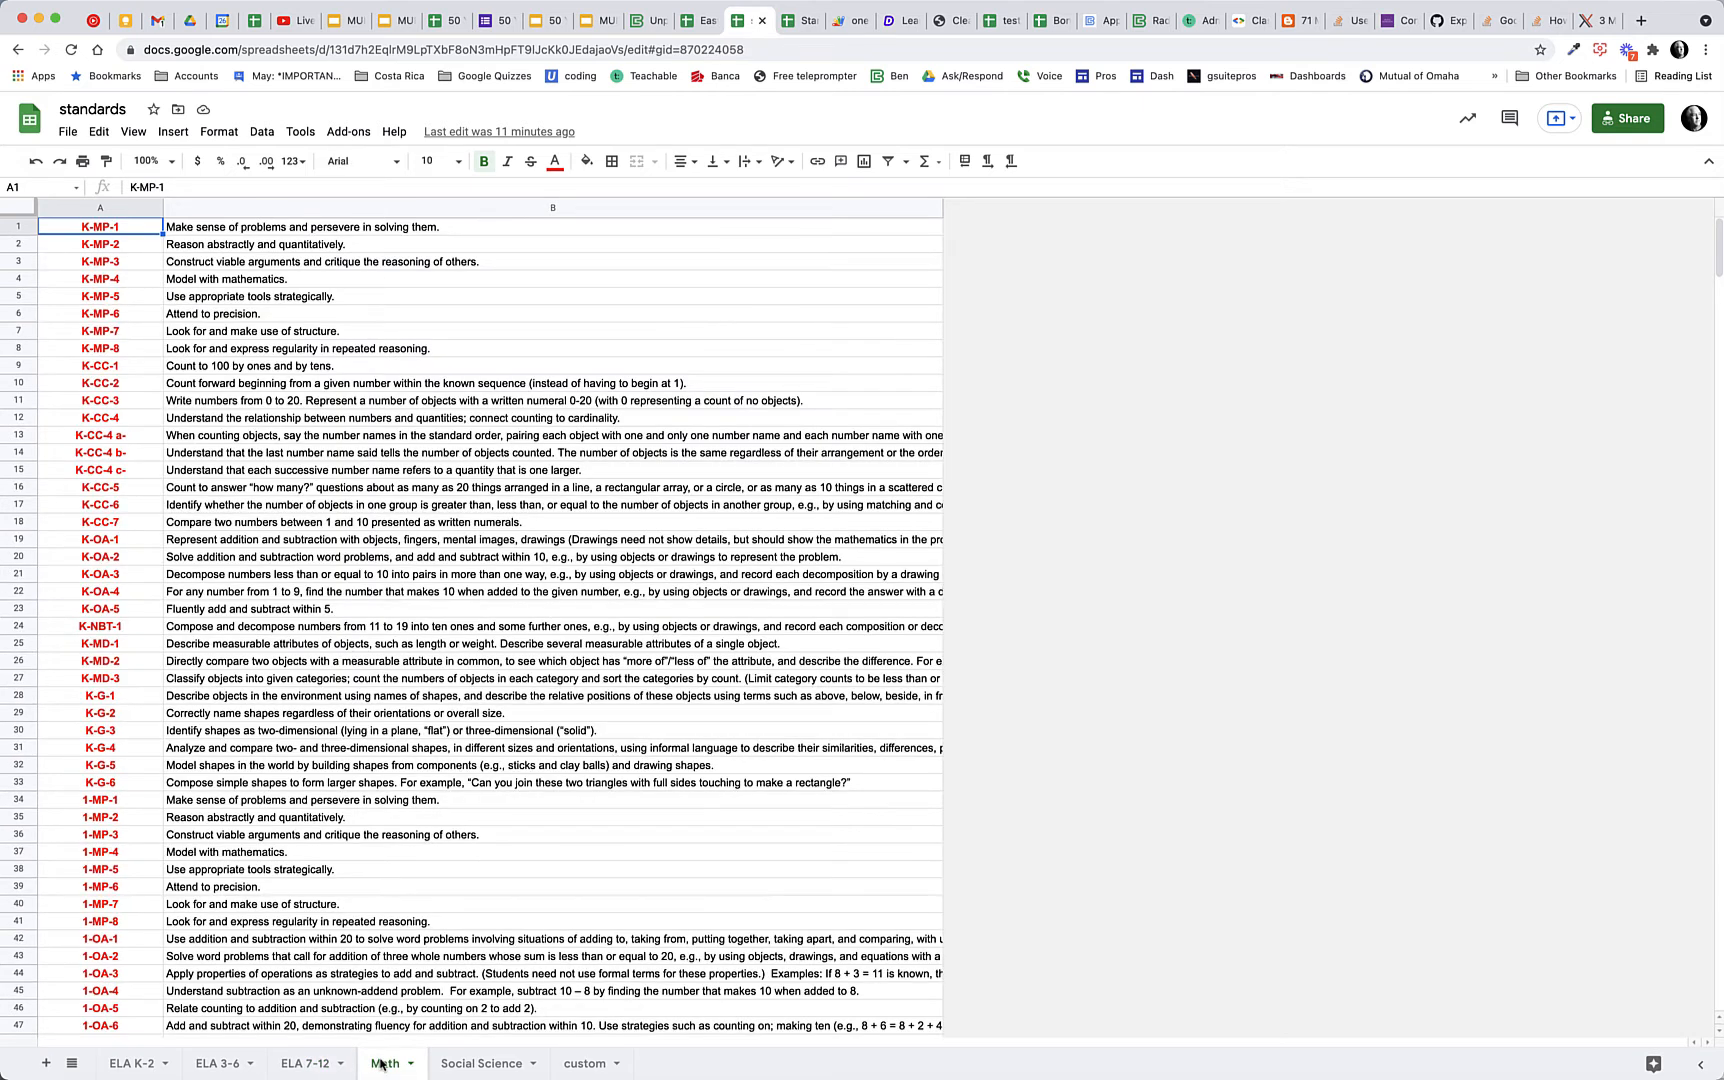
pyautogui.click(483, 1063)
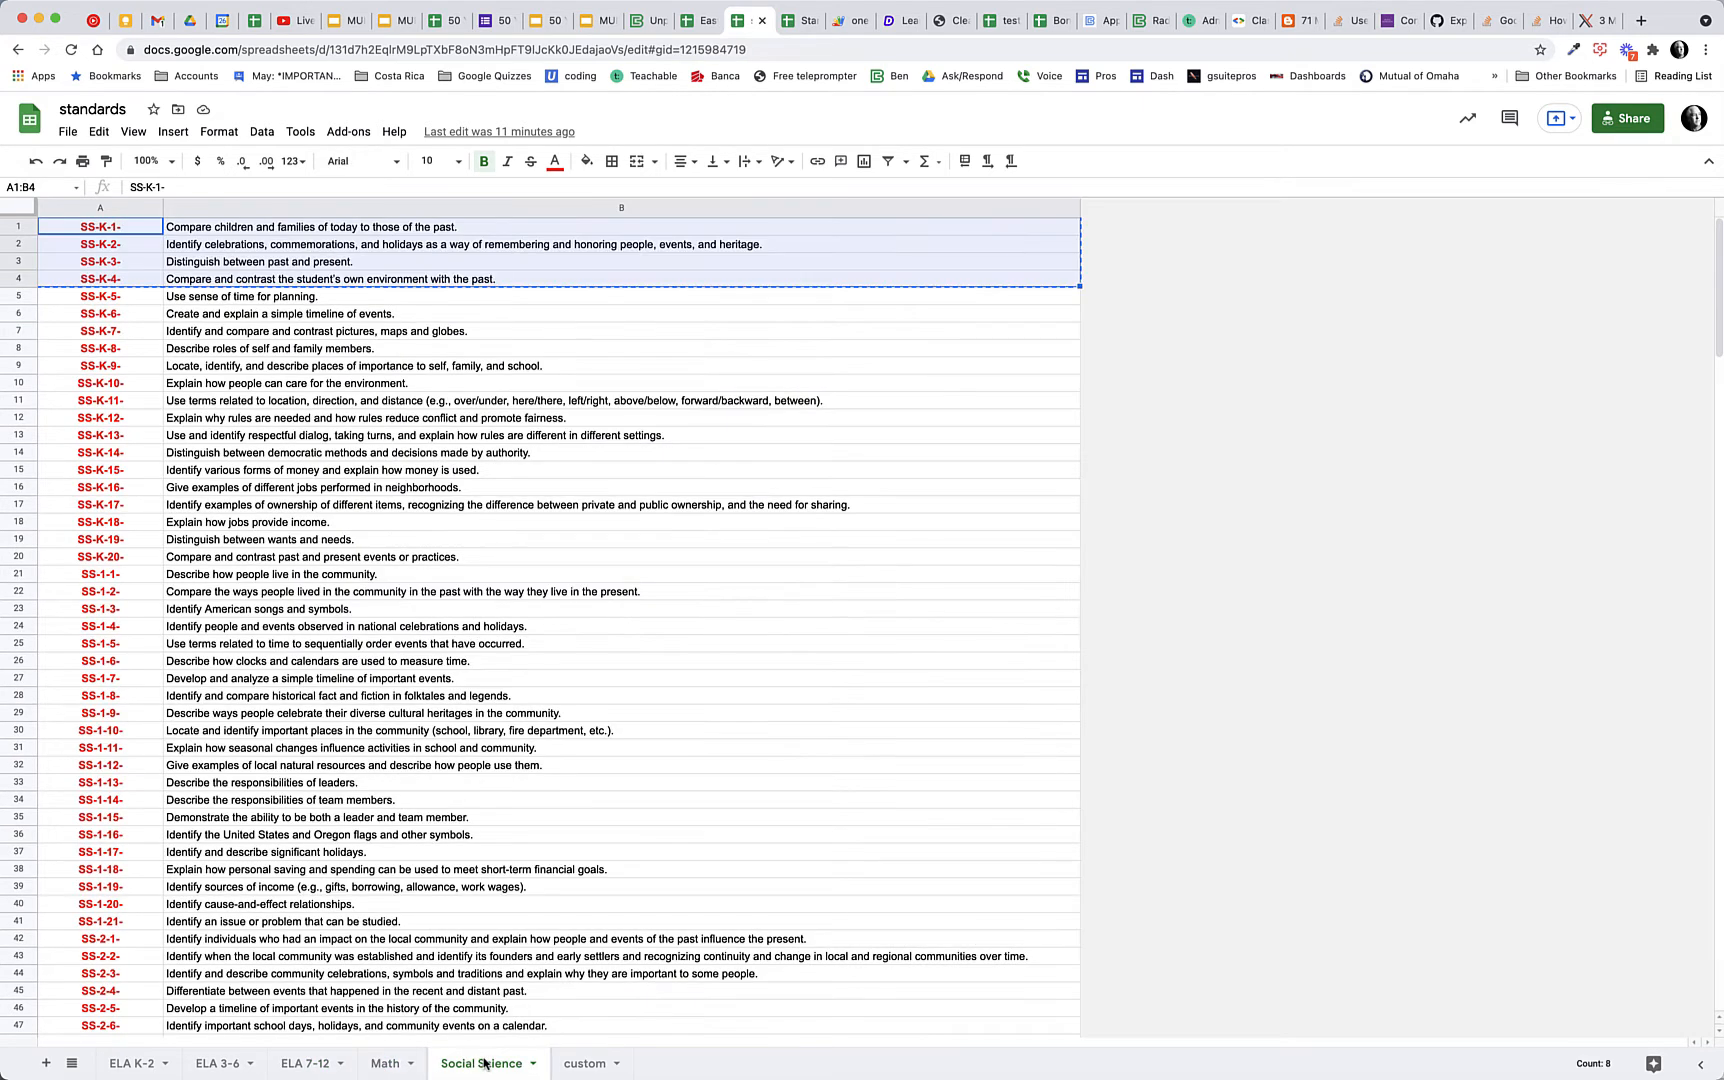
pyautogui.click(585, 1070)
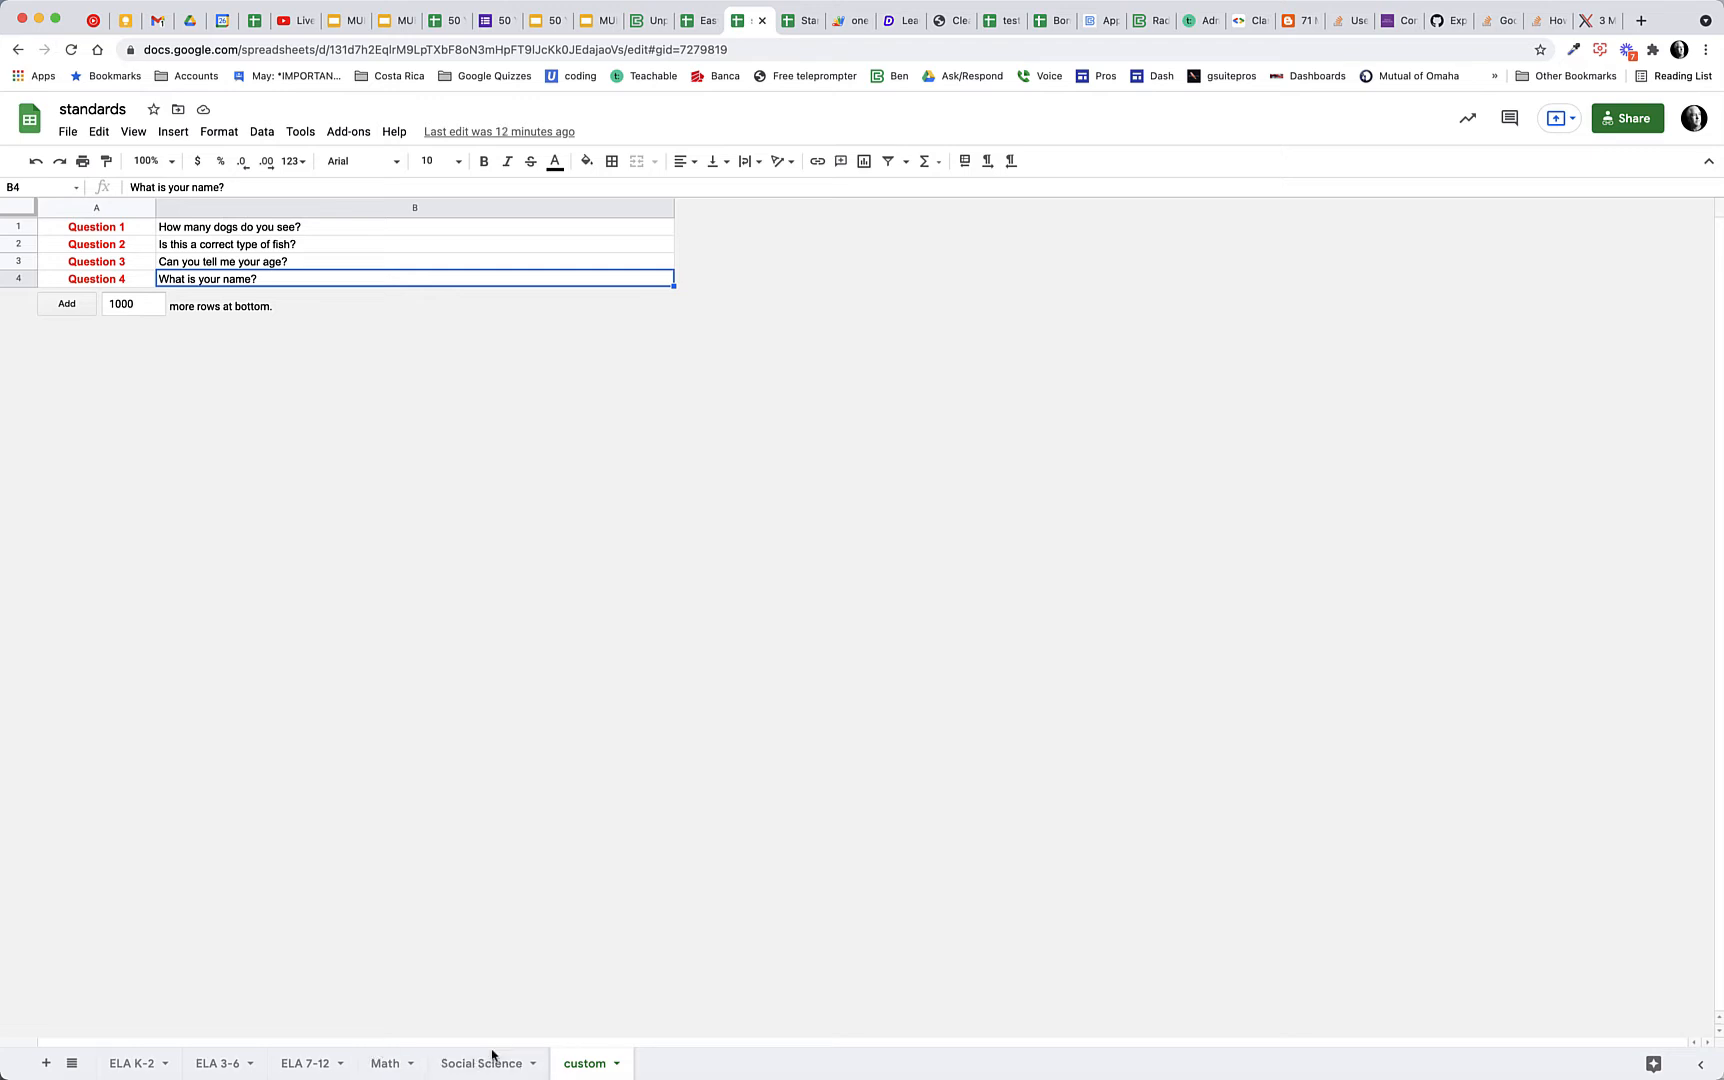
# Return to the assessment spreadsheet and fill the Standard 1 rows with custom Questions 1, 2 and 3 from the Standards Bank
pyautogui.click(800, 20)
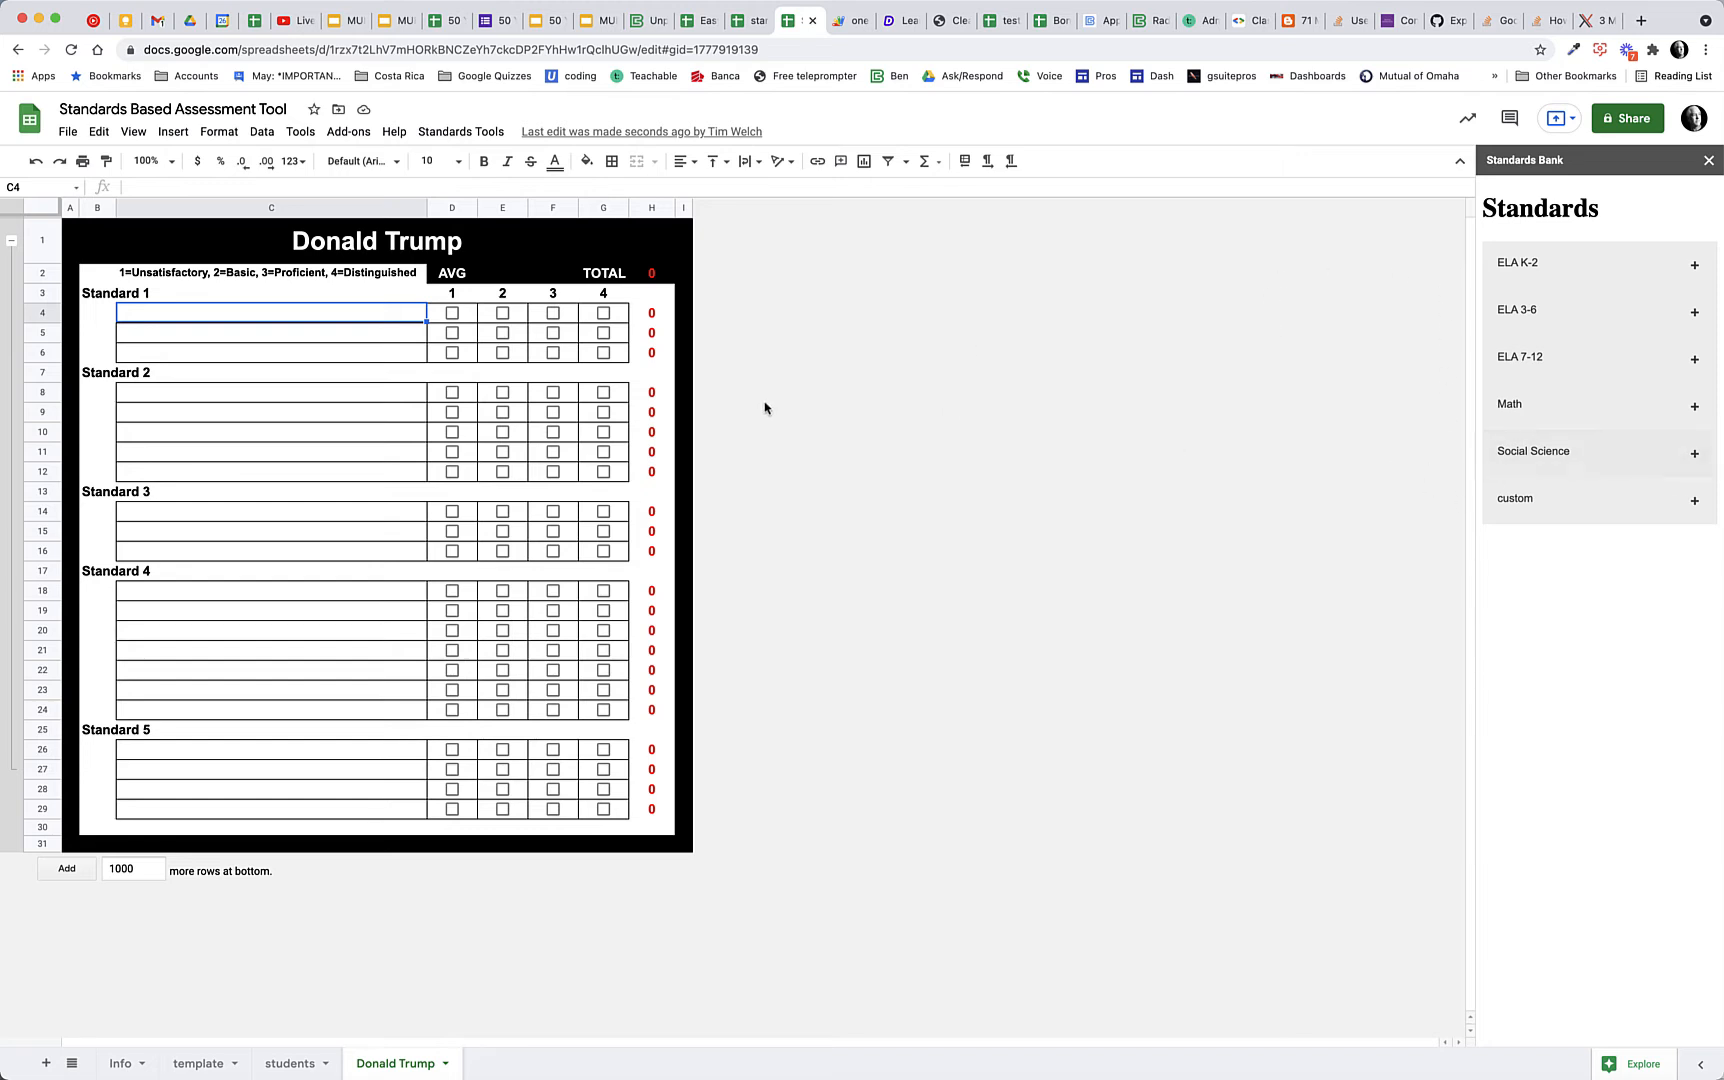
pyautogui.click(1694, 500)
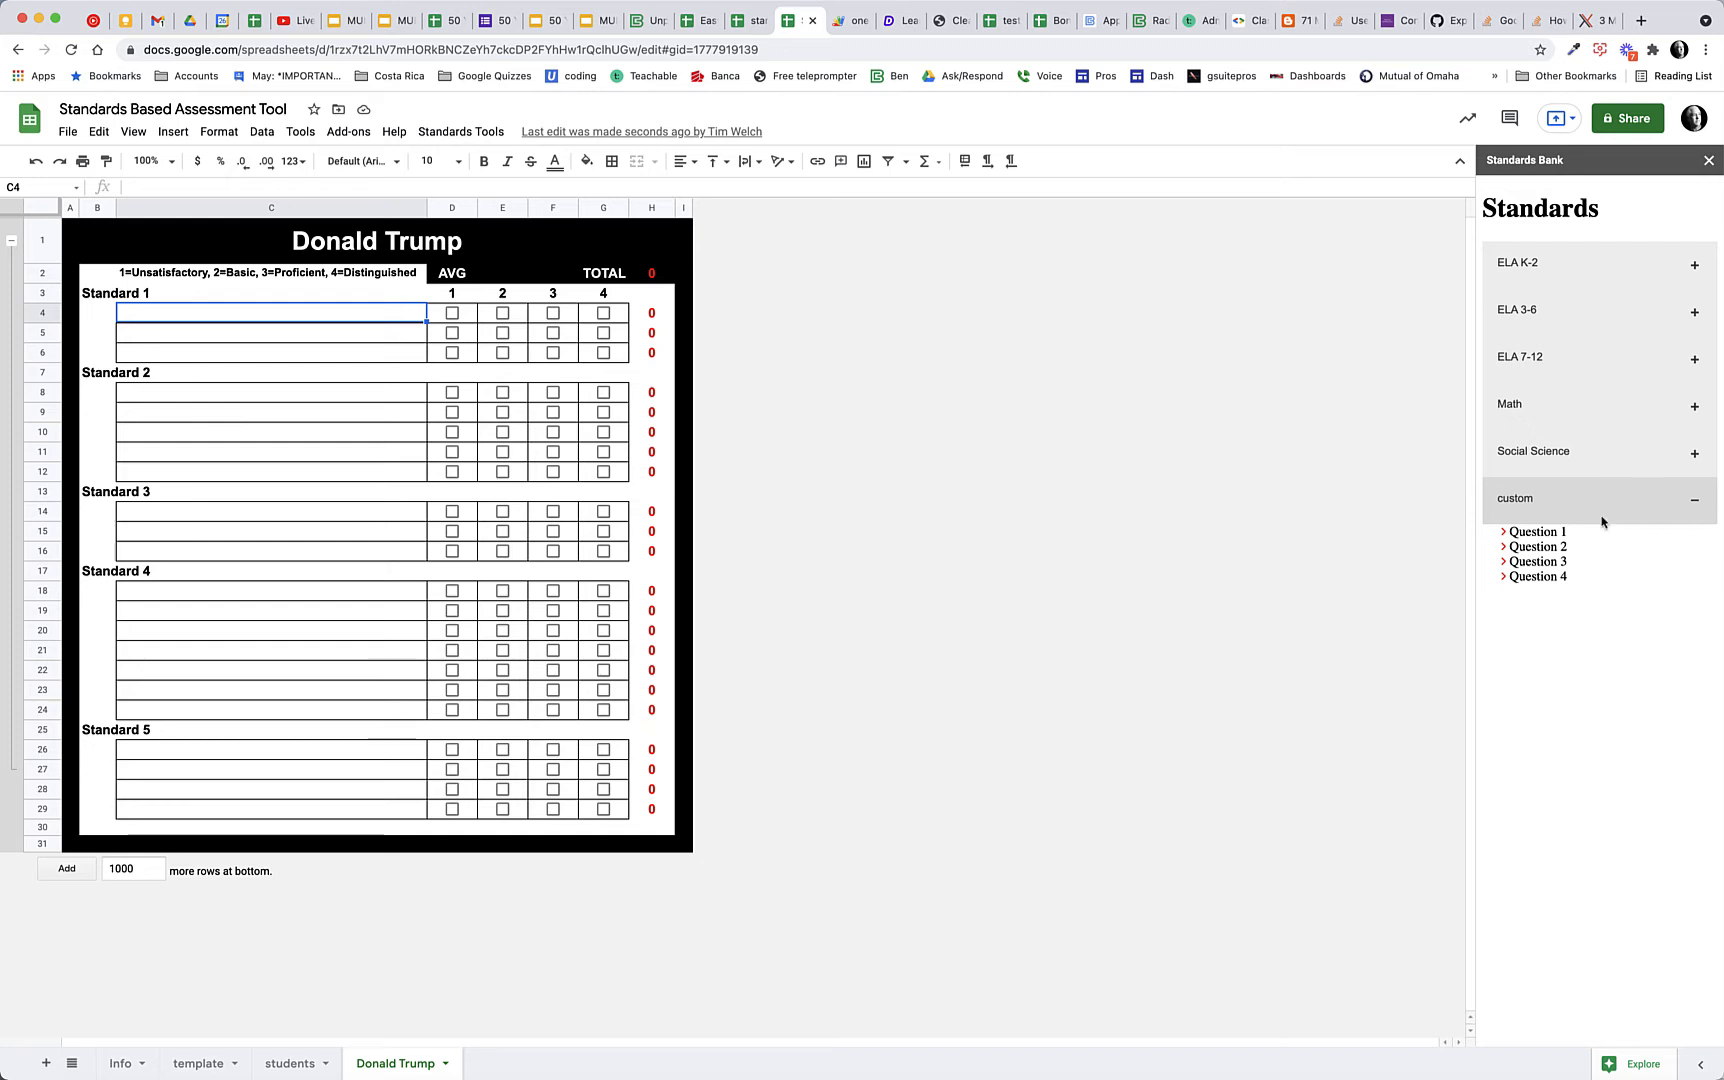
pyautogui.click(1547, 535)
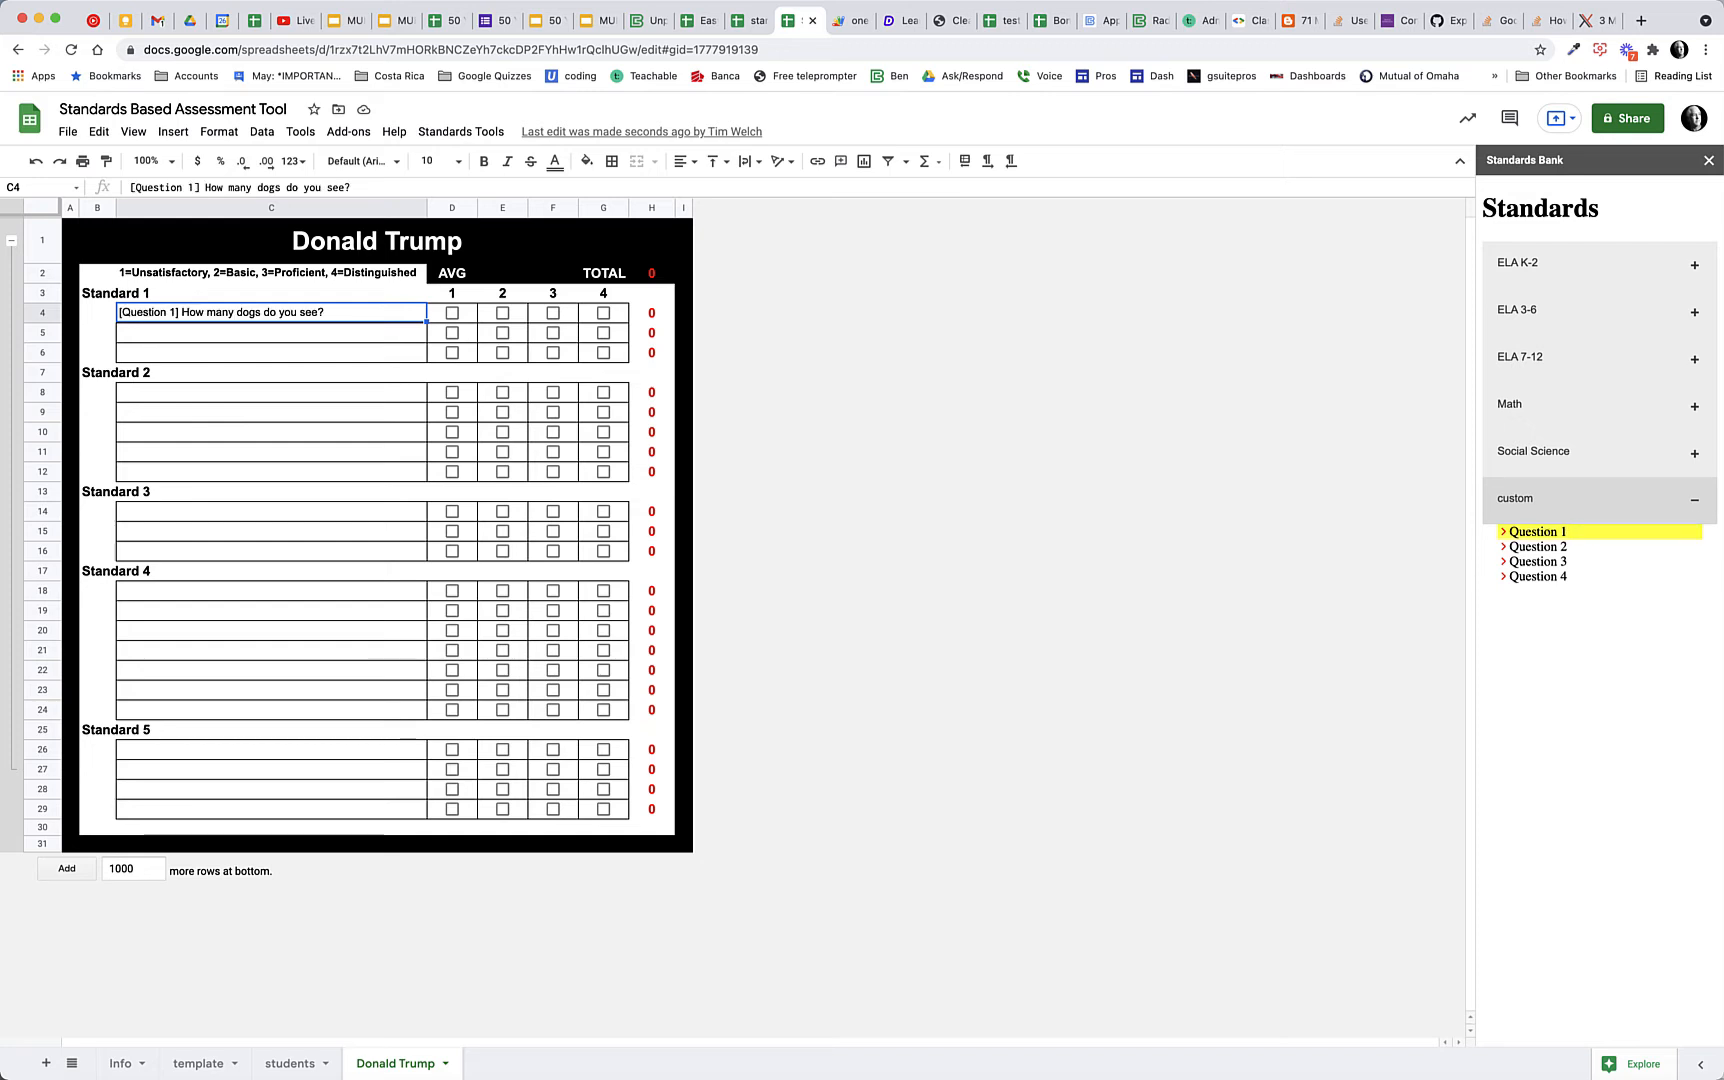
pyautogui.click(1551, 547)
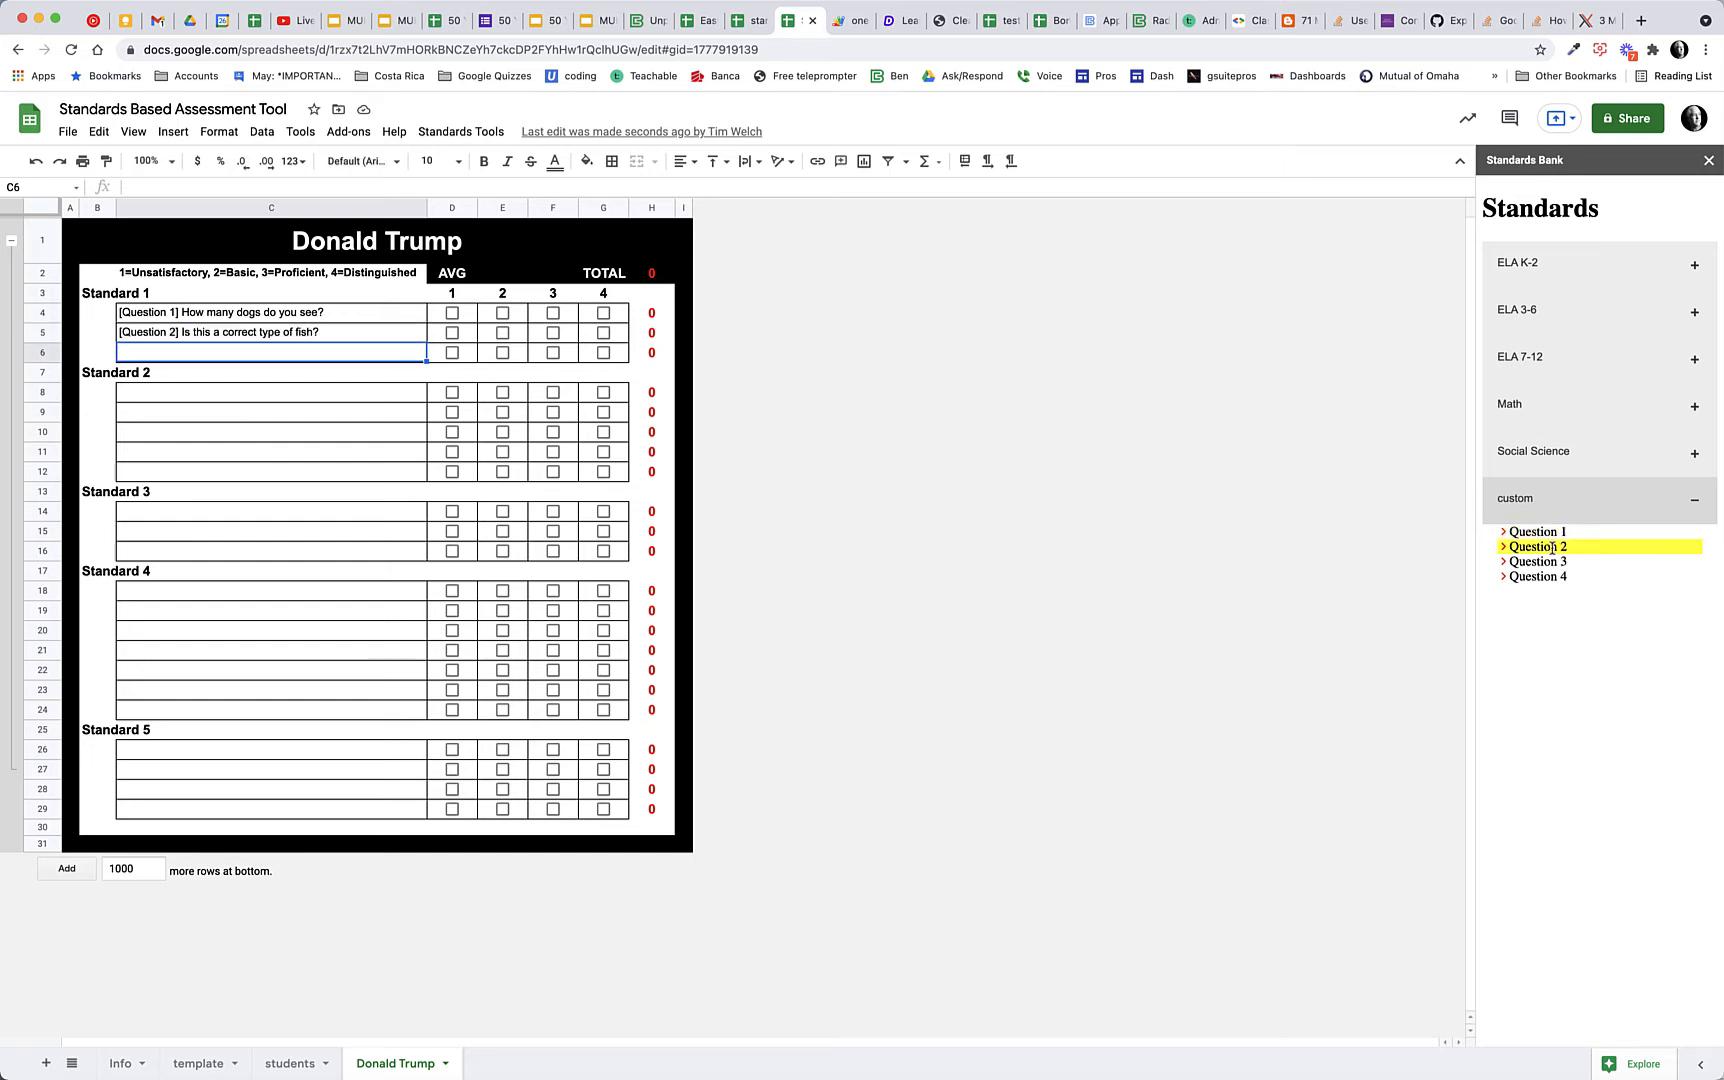
pyautogui.click(1551, 562)
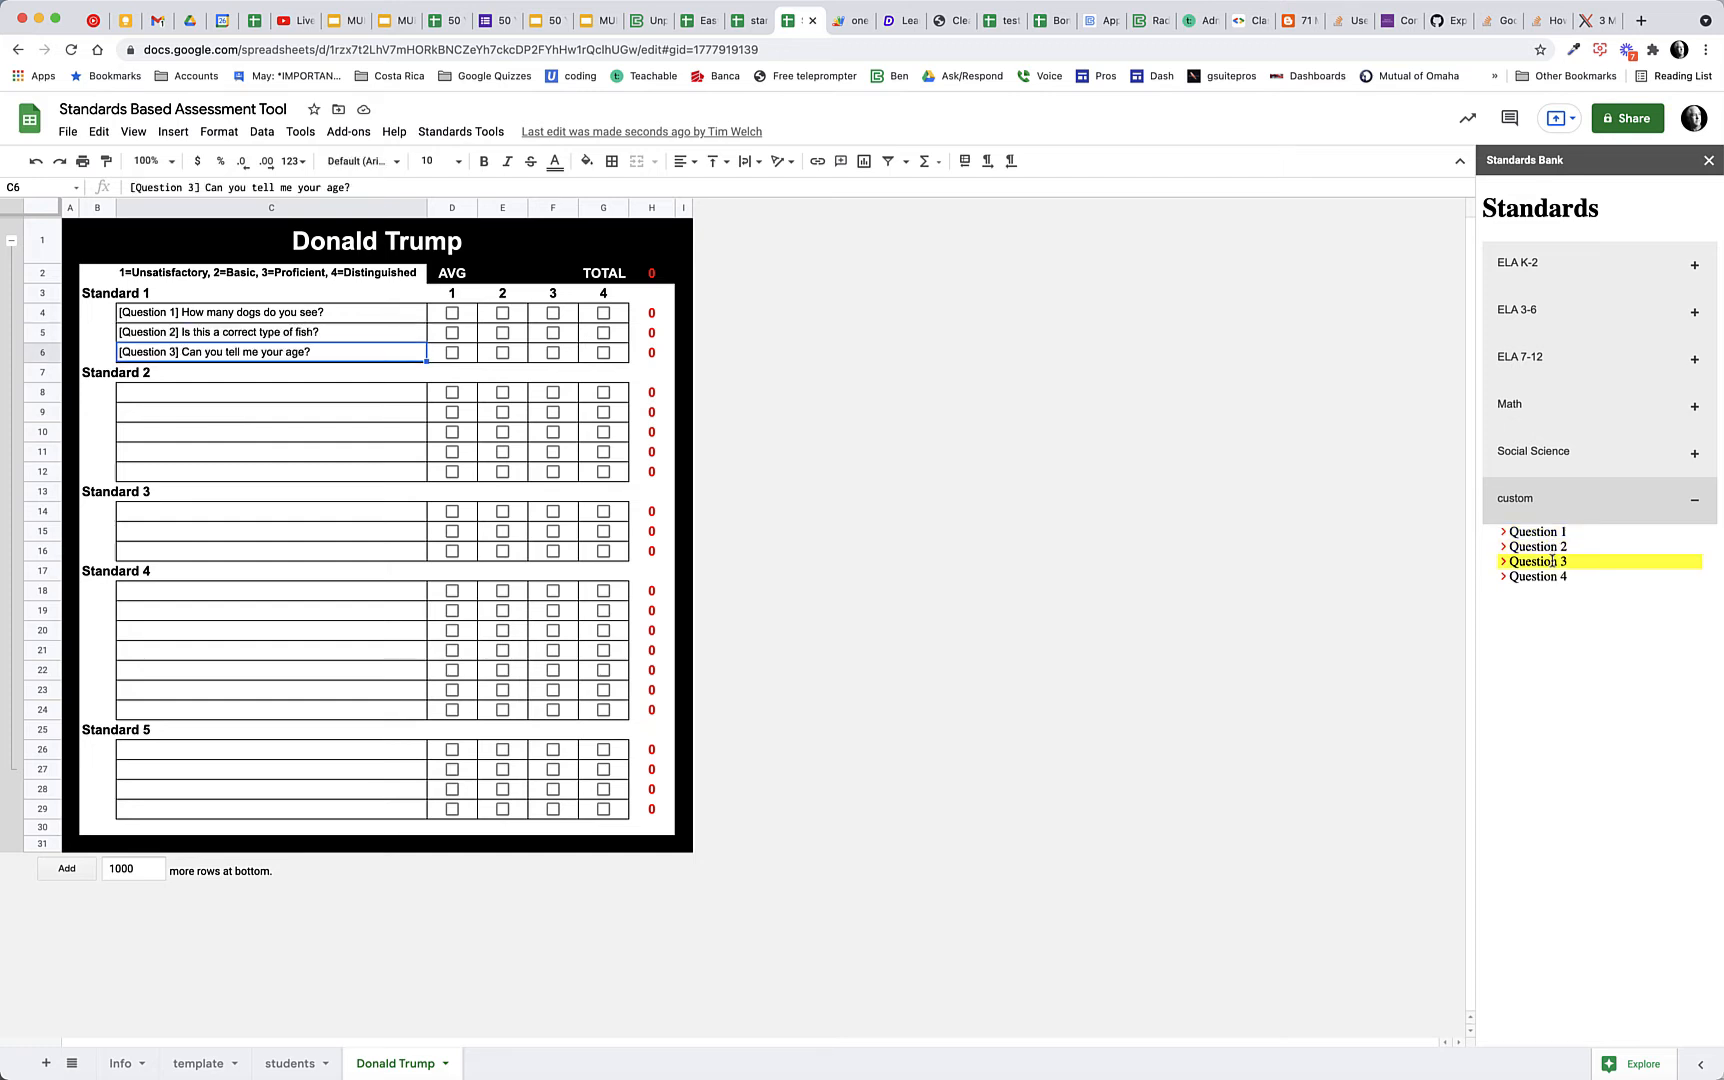
# Fill the five Standard 2 rows with Math standards K-MP-1 through K-MP-5, and collapse the expanded Standards Bank categories
pyautogui.click(296, 397)
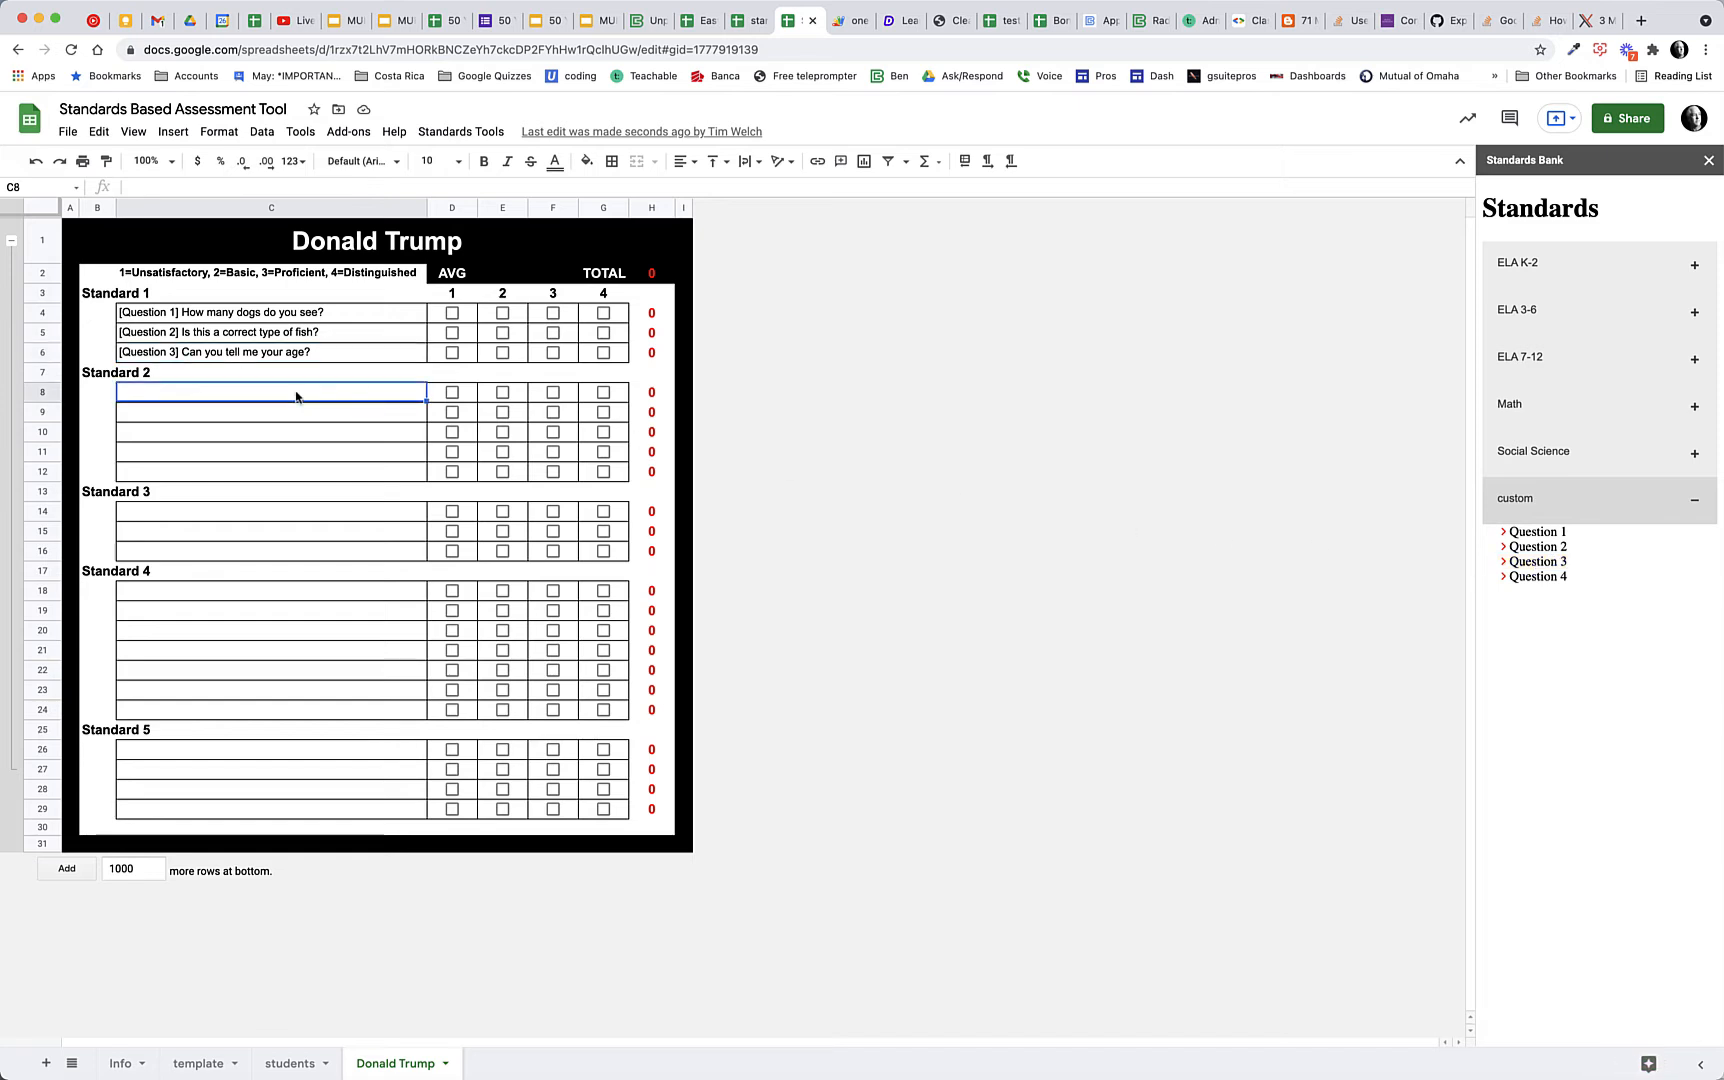
pyautogui.click(1558, 414)
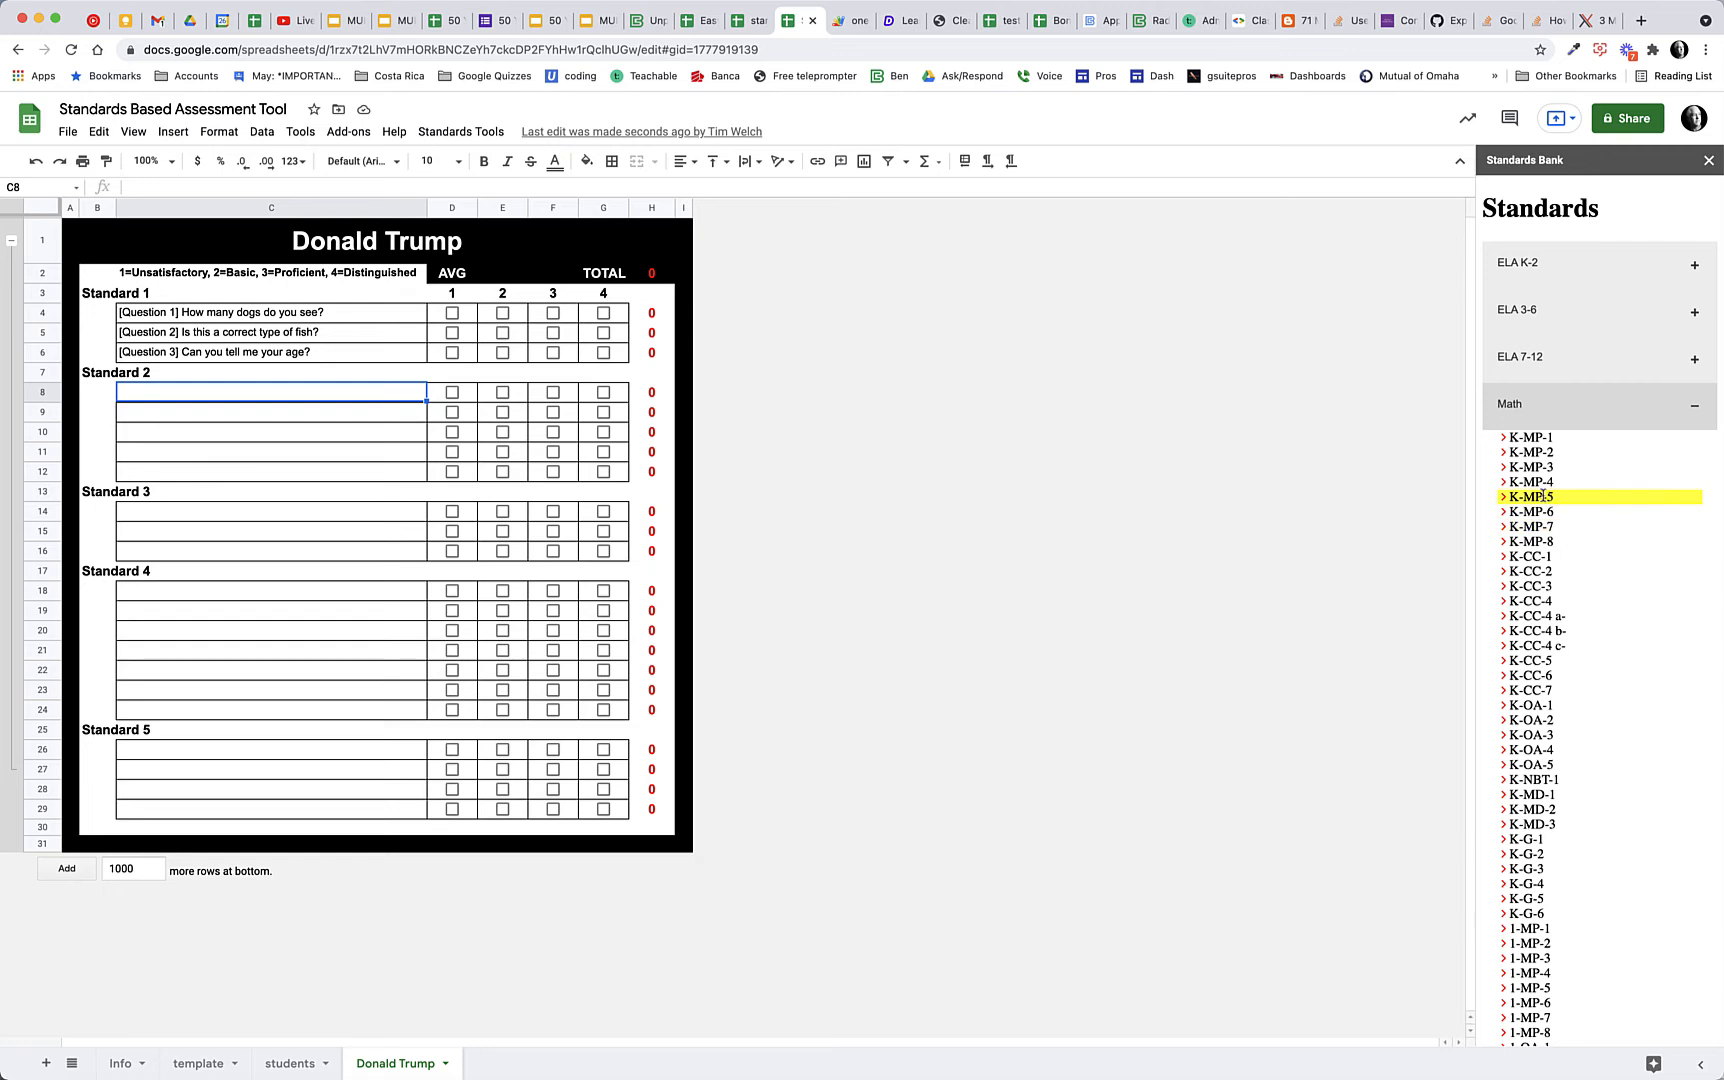
pyautogui.click(1537, 439)
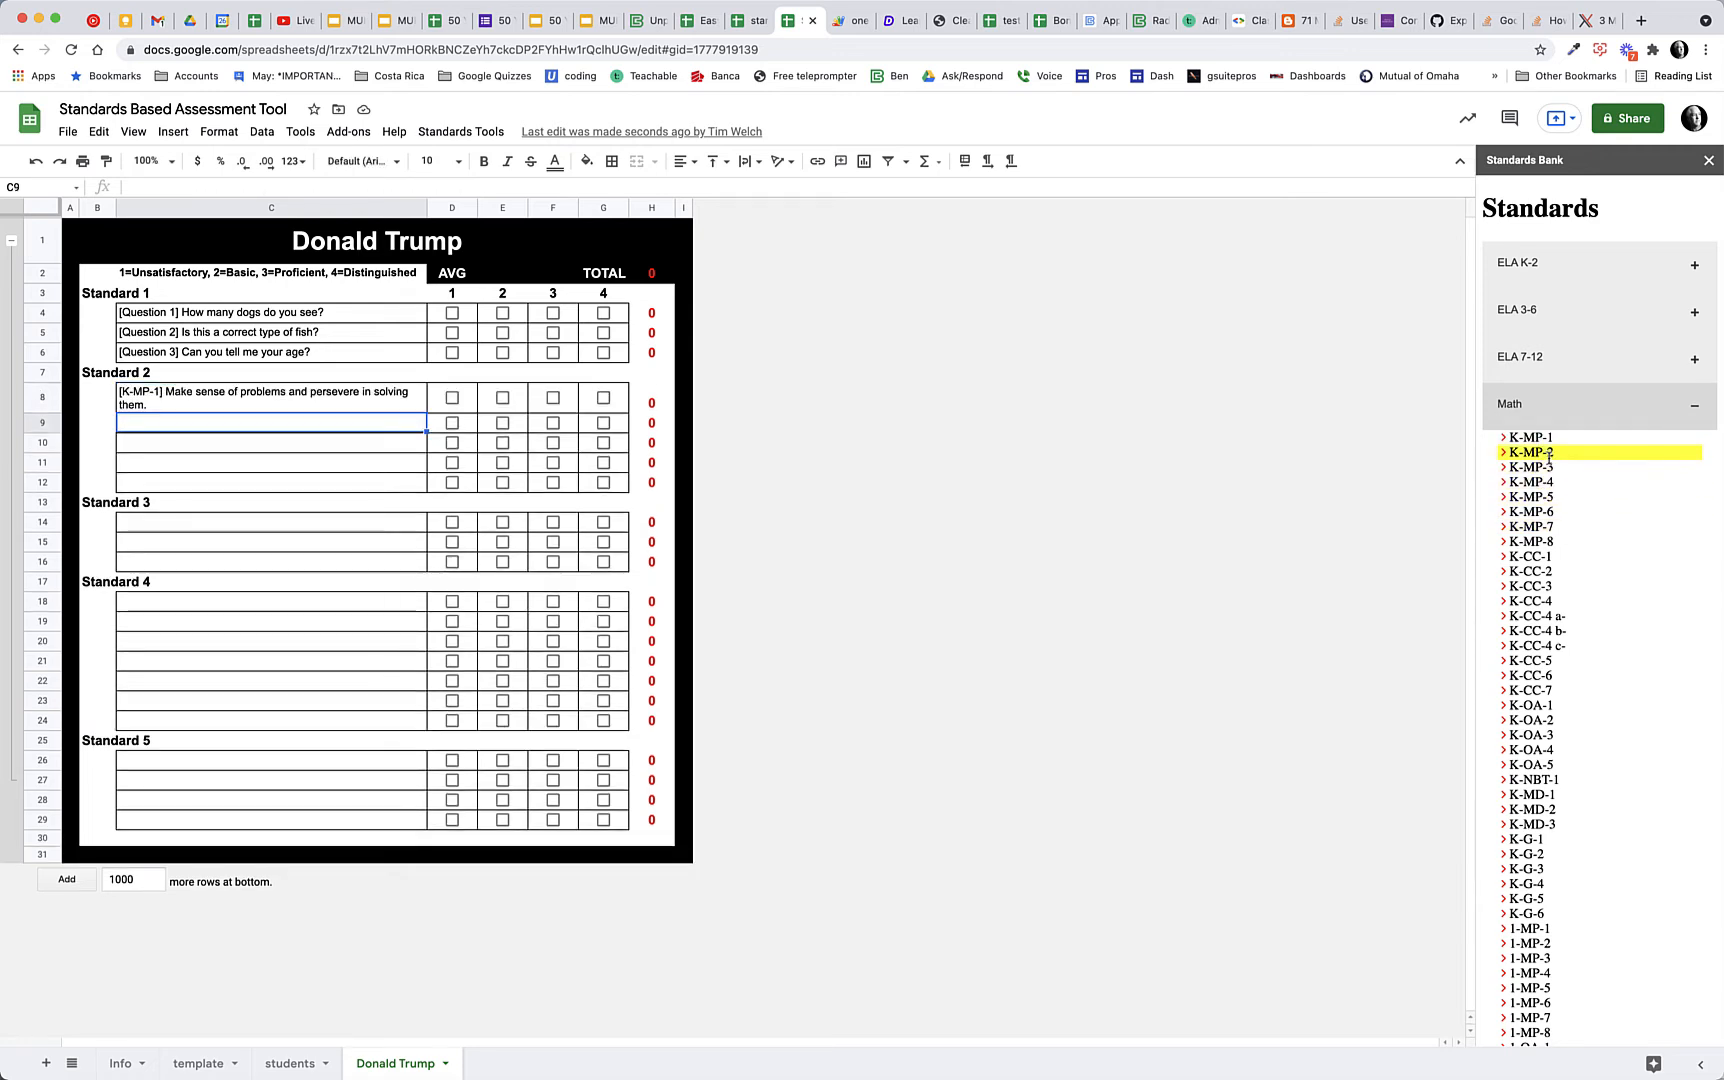
pyautogui.click(1549, 453)
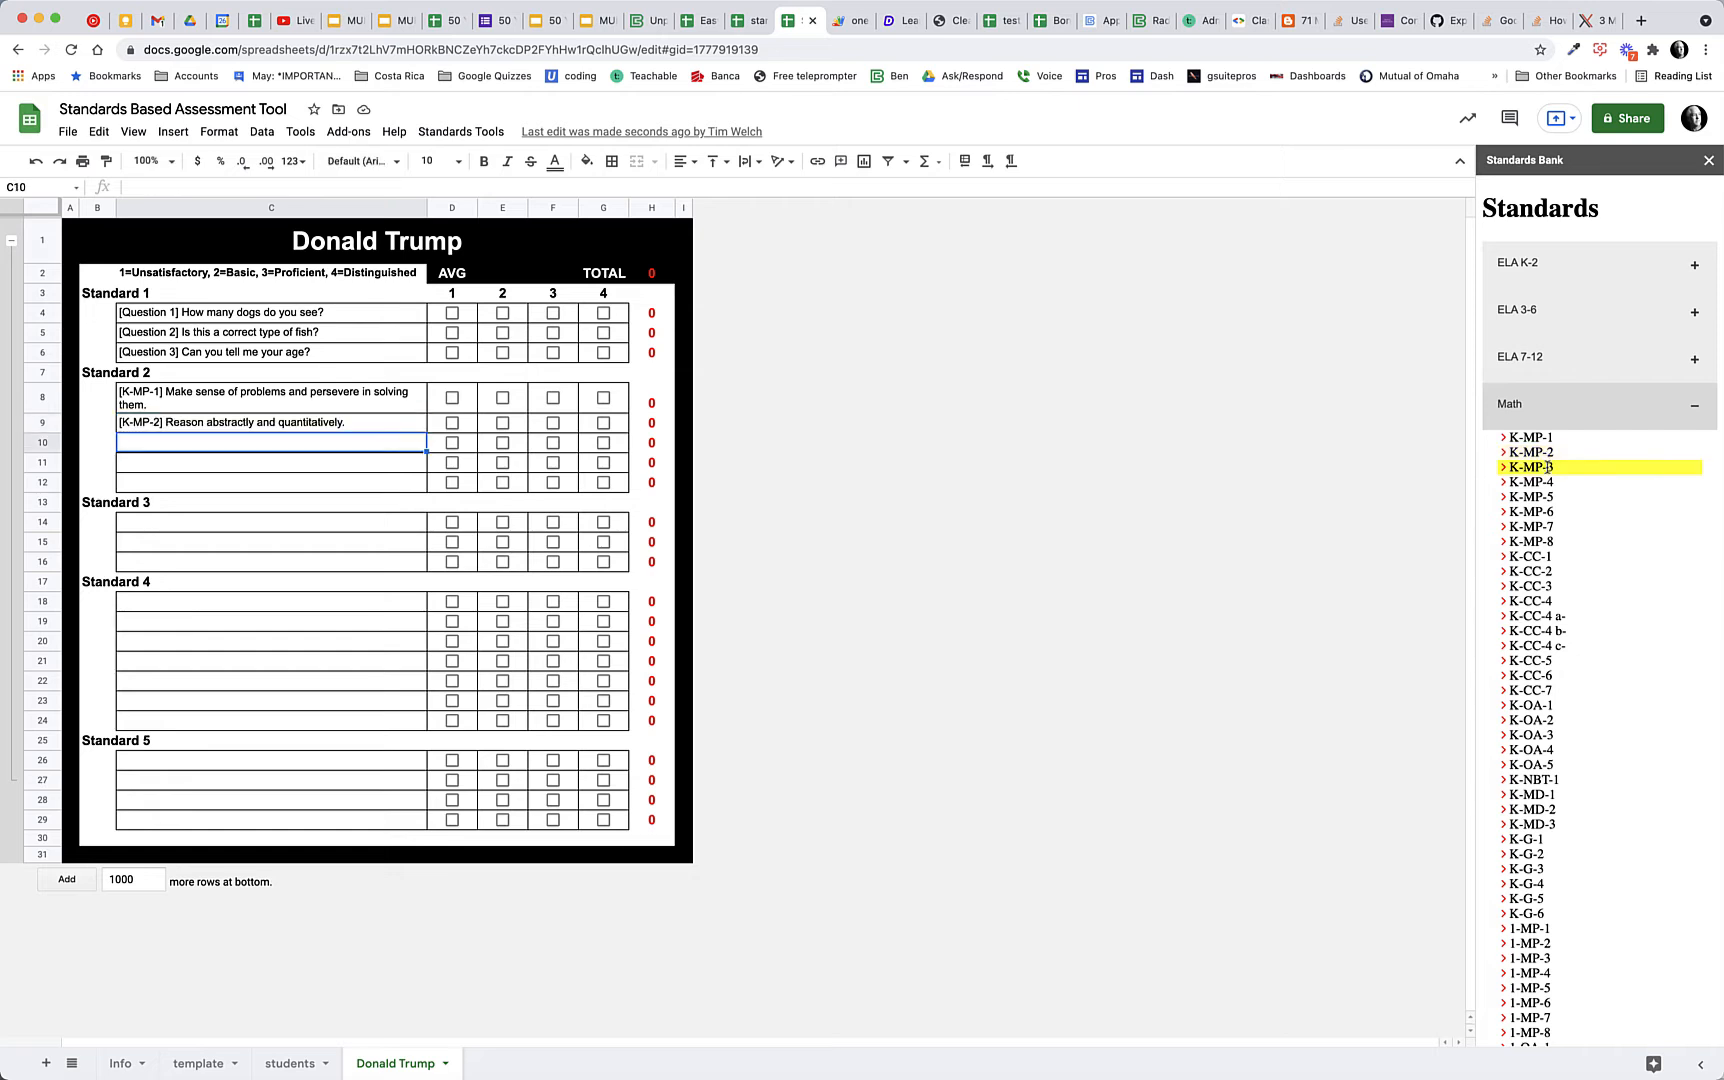
pyautogui.click(1547, 467)
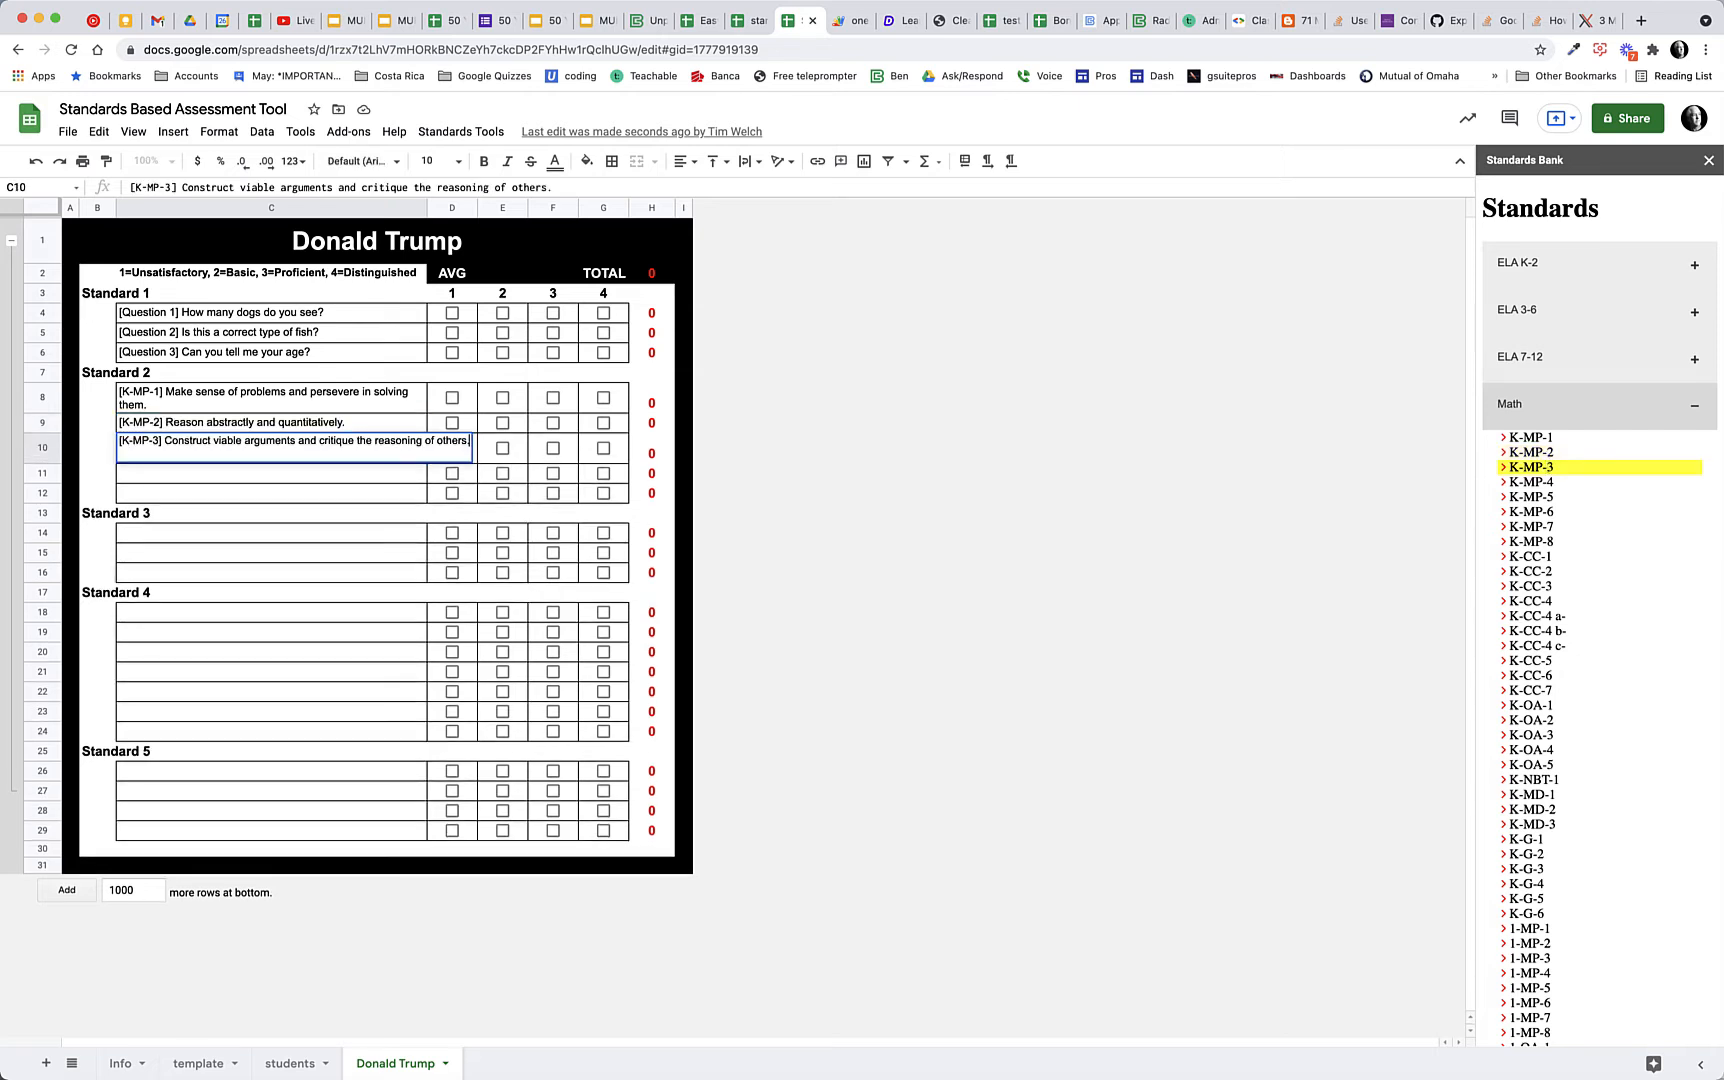
pyautogui.click(1547, 482)
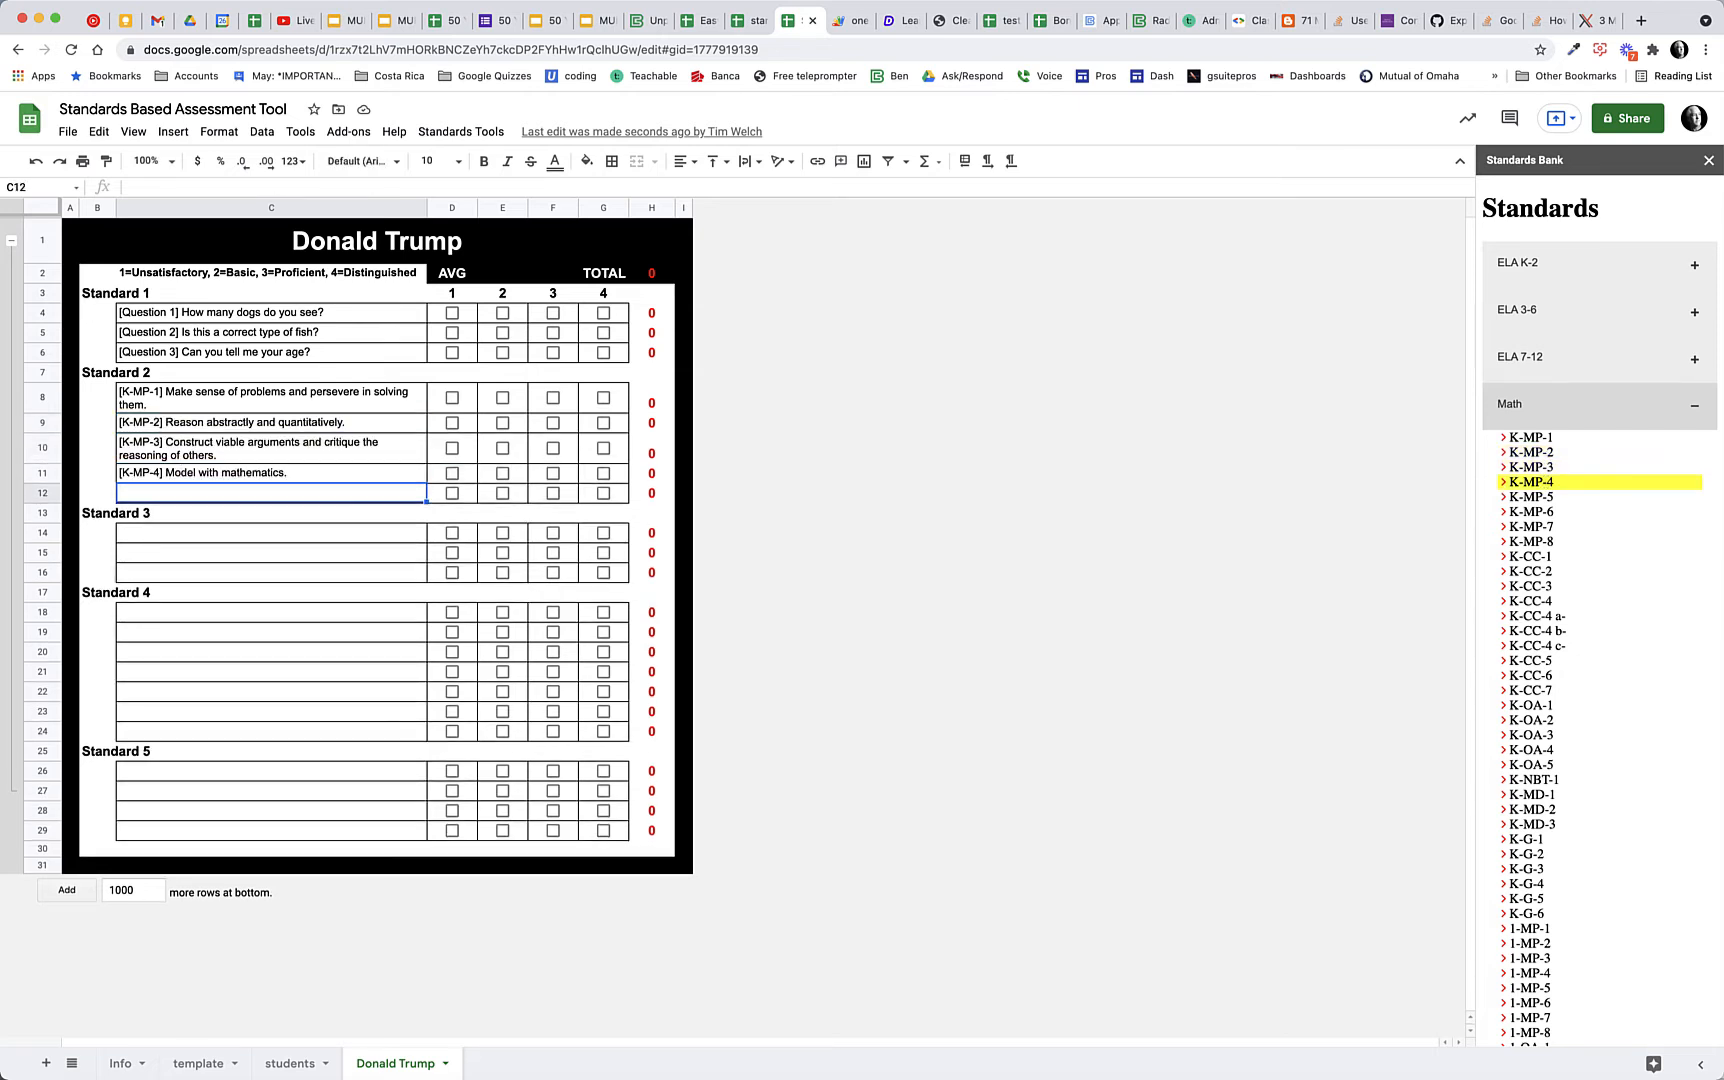
pyautogui.click(1547, 496)
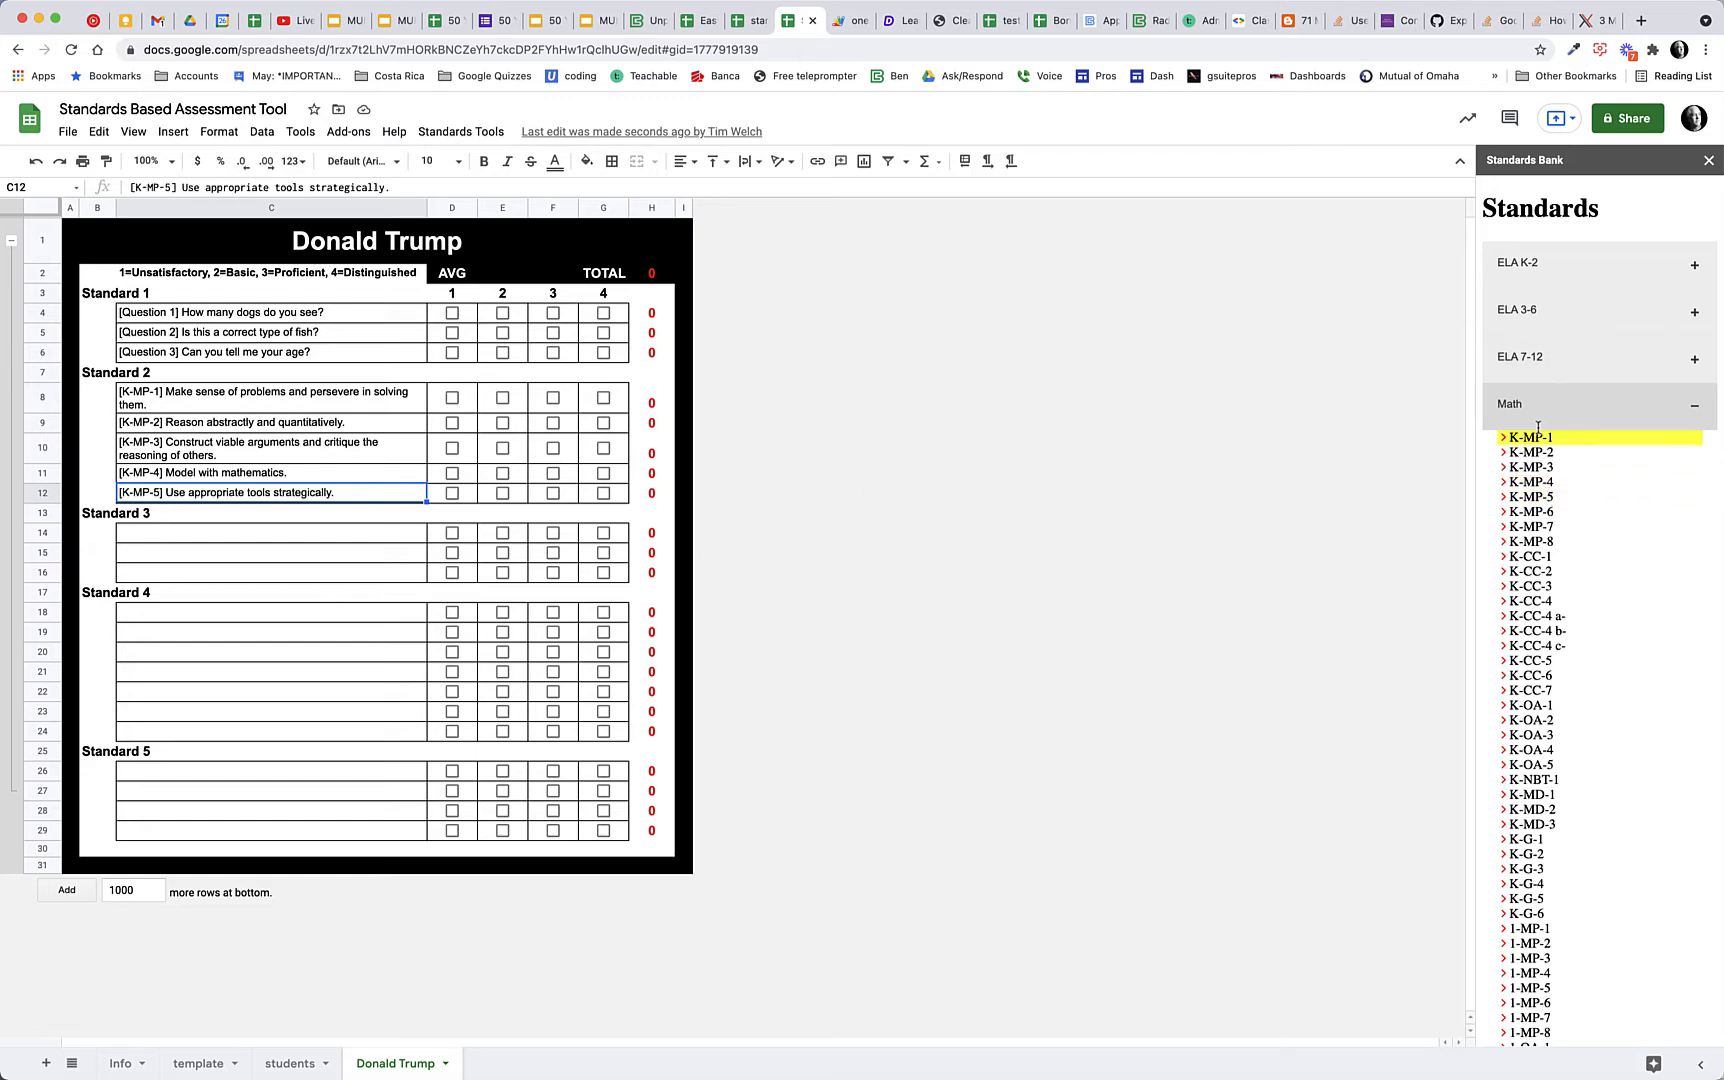
pyautogui.click(1694, 405)
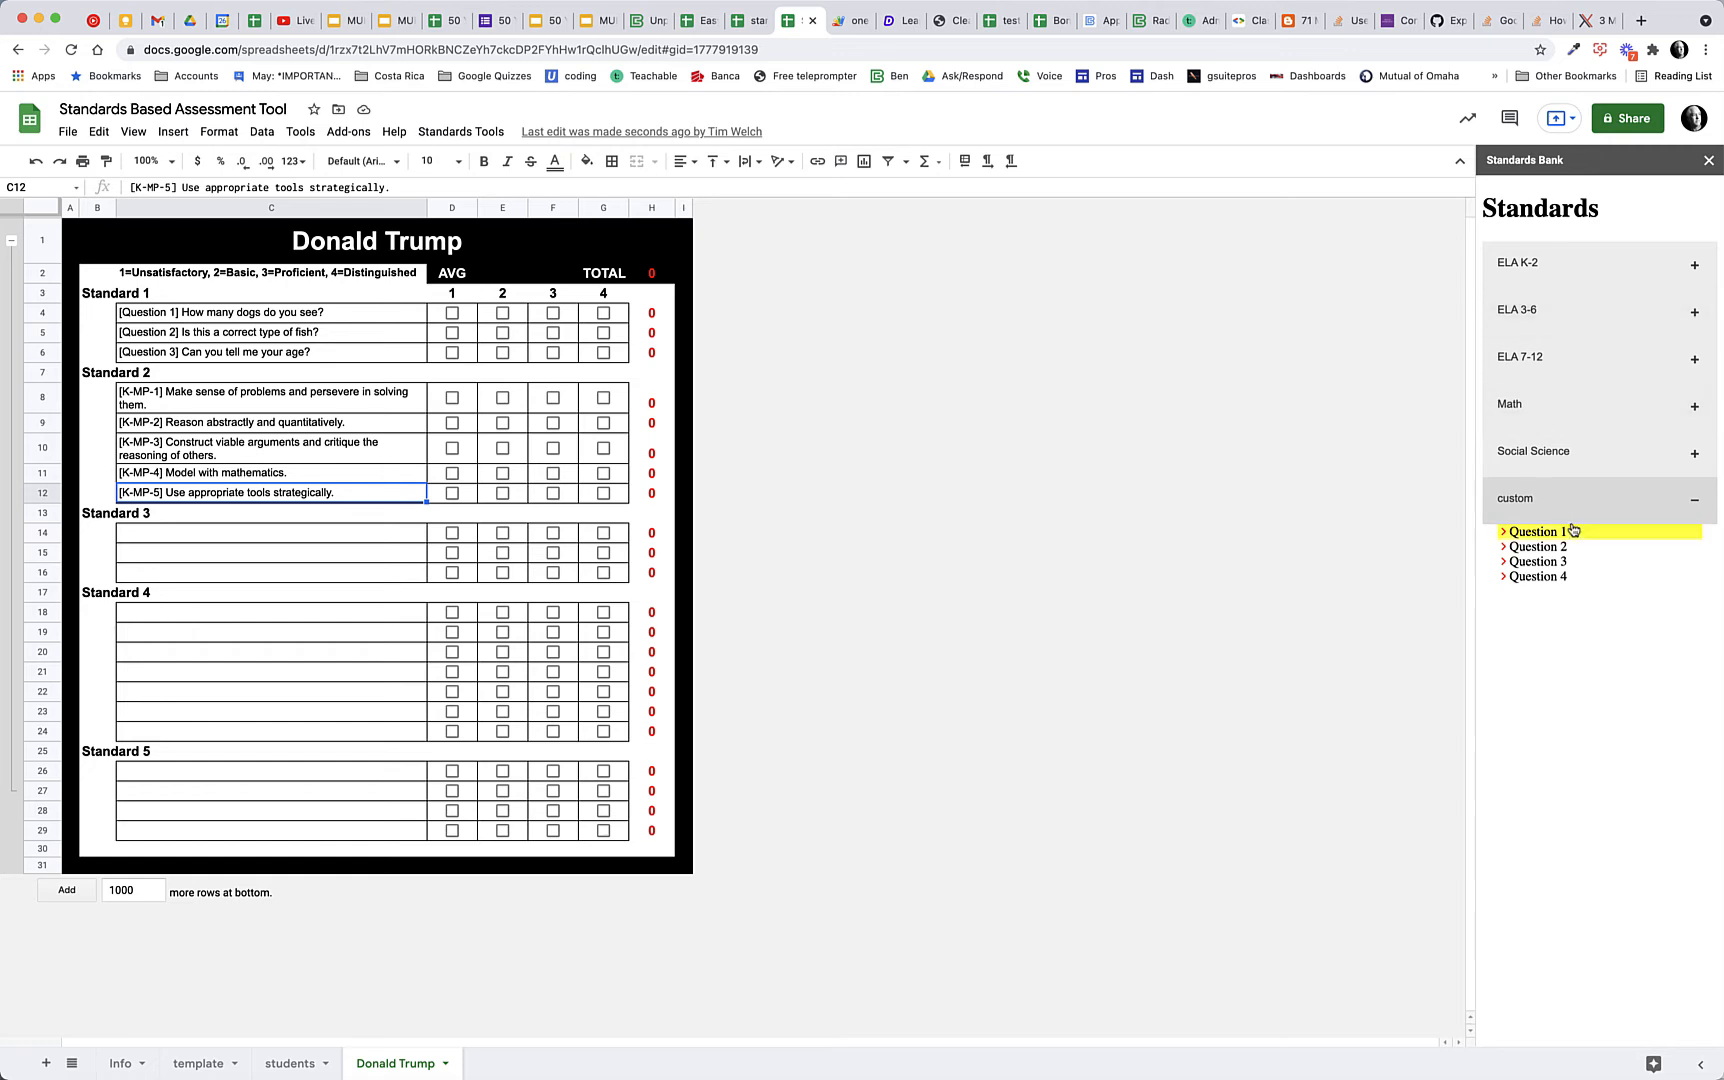
pyautogui.click(1699, 503)
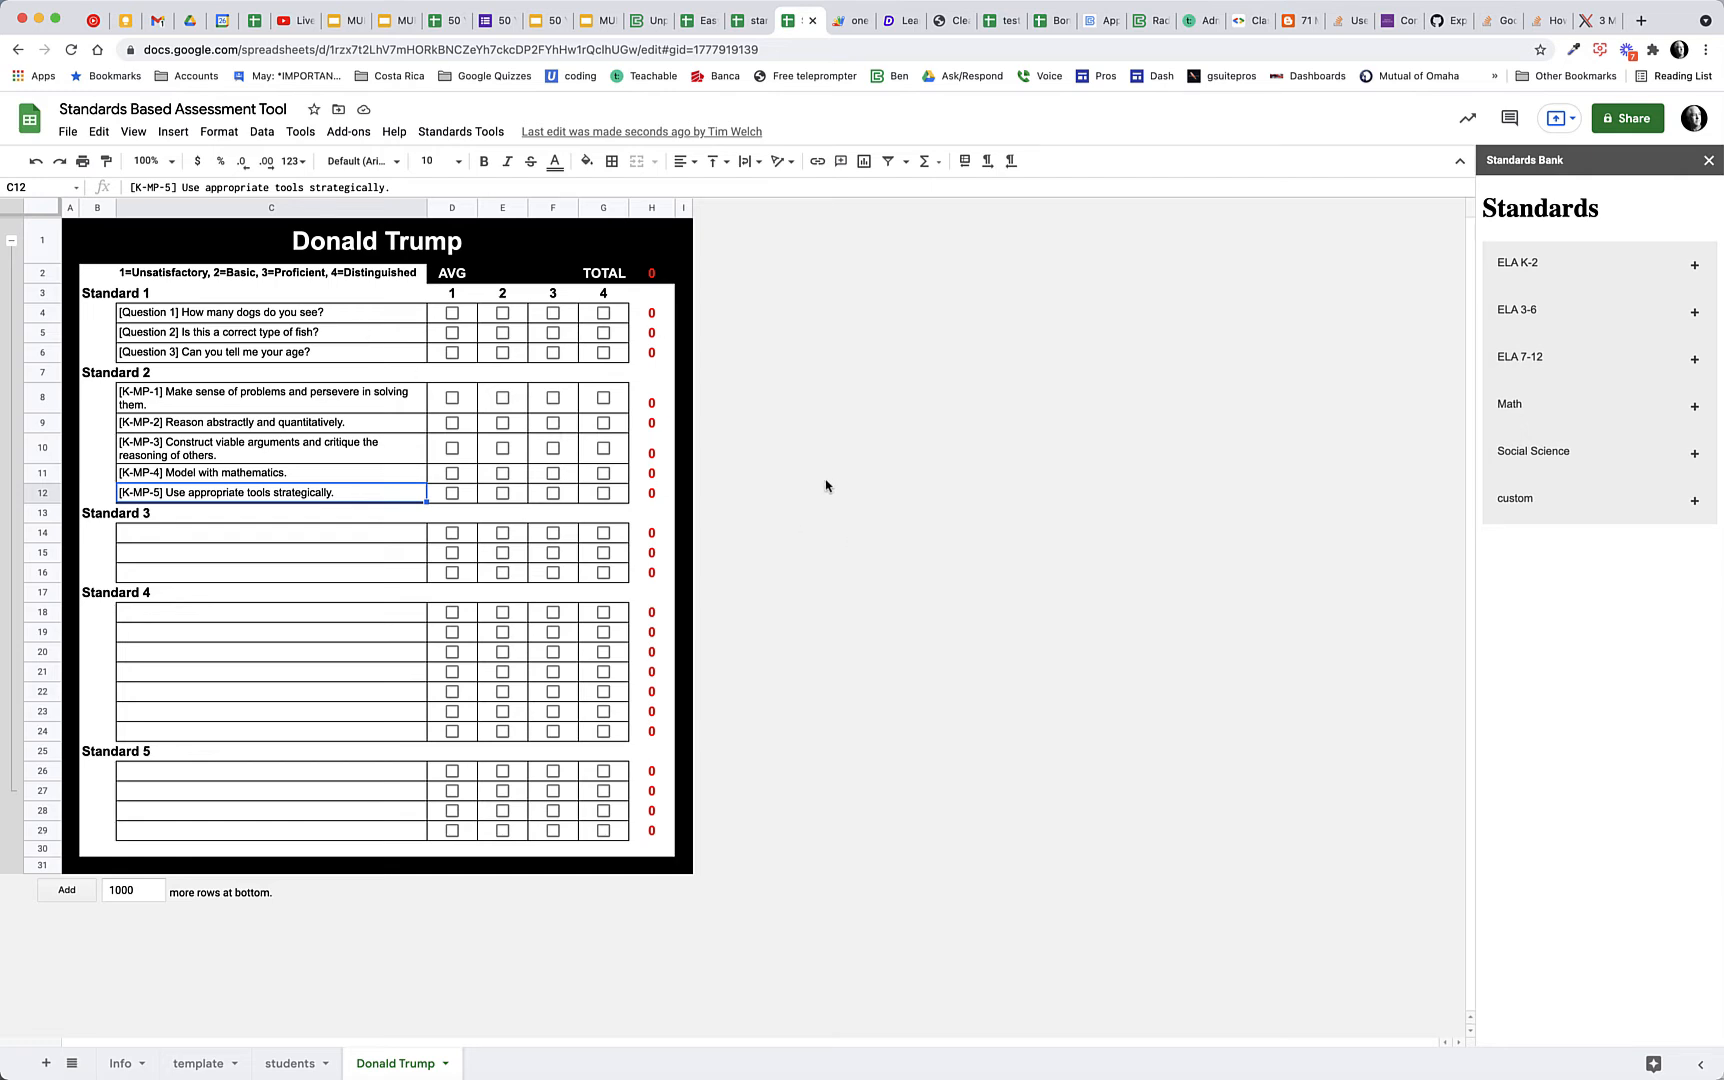
# Score all three Standard 1 questions as 1 (Unsatisfactory) on the student's sheet
pyautogui.click(450, 318)
pyautogui.click(452, 334)
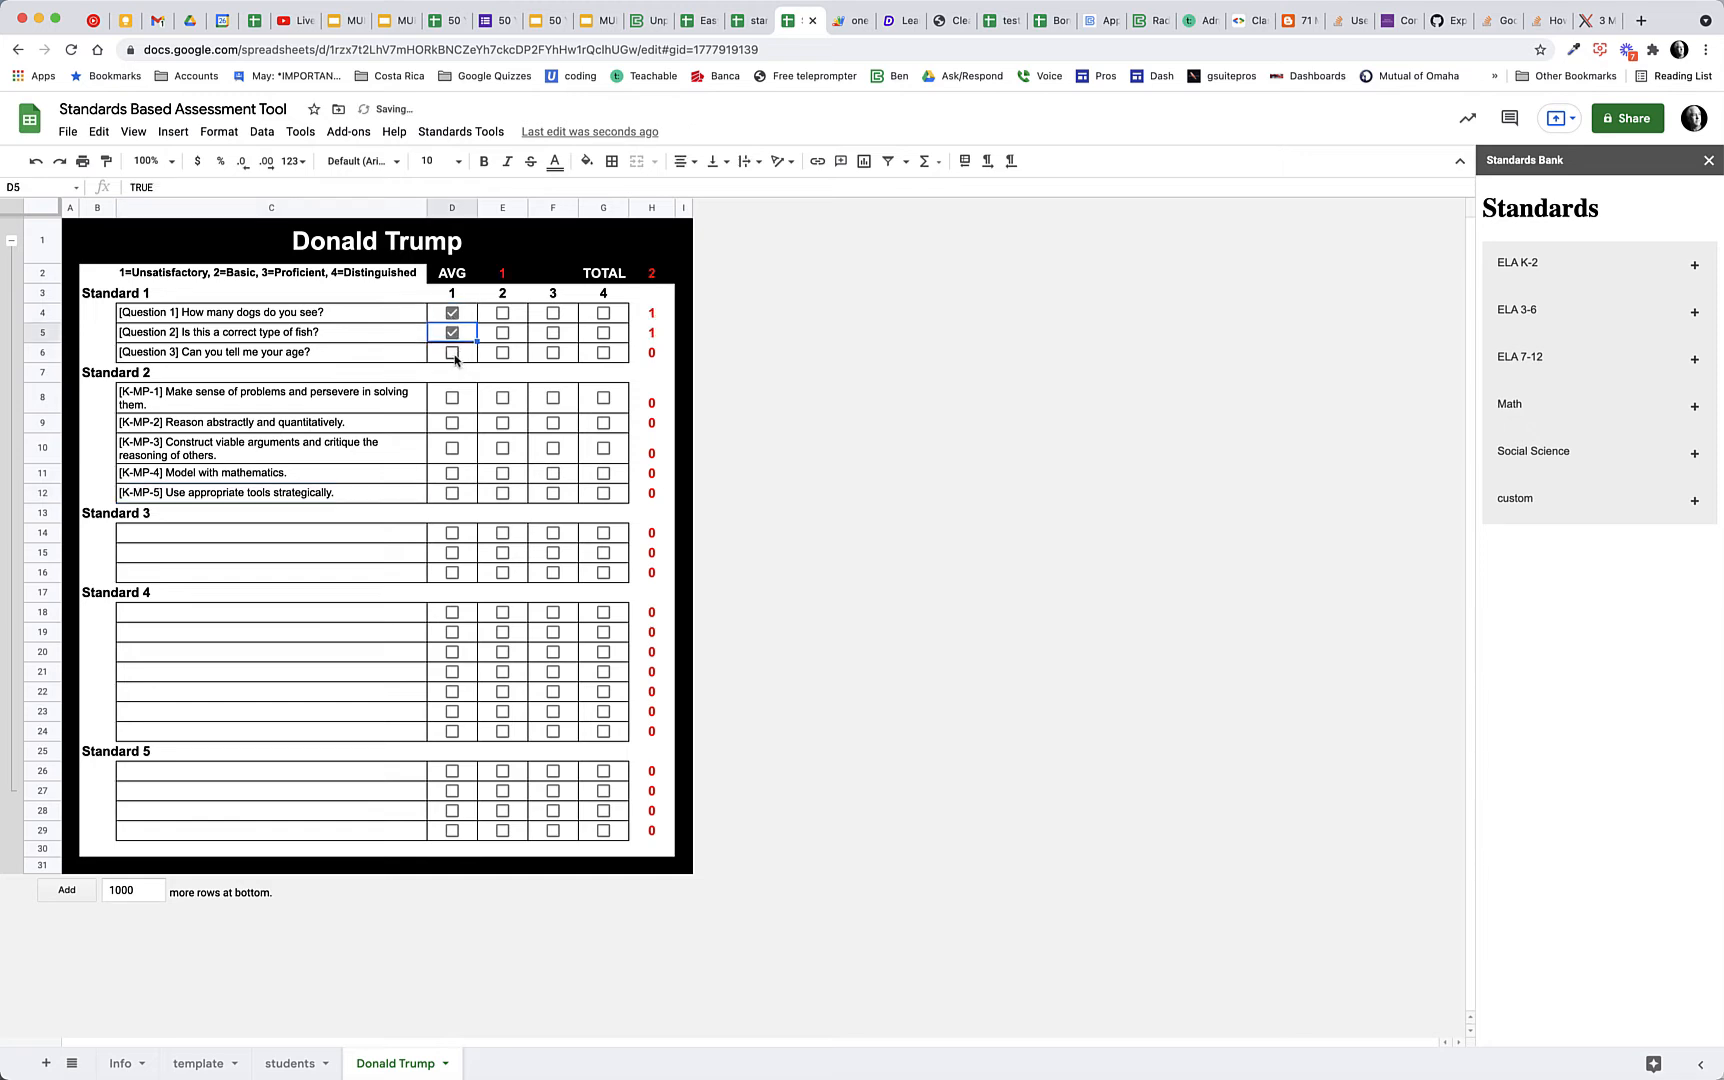
pyautogui.click(454, 356)
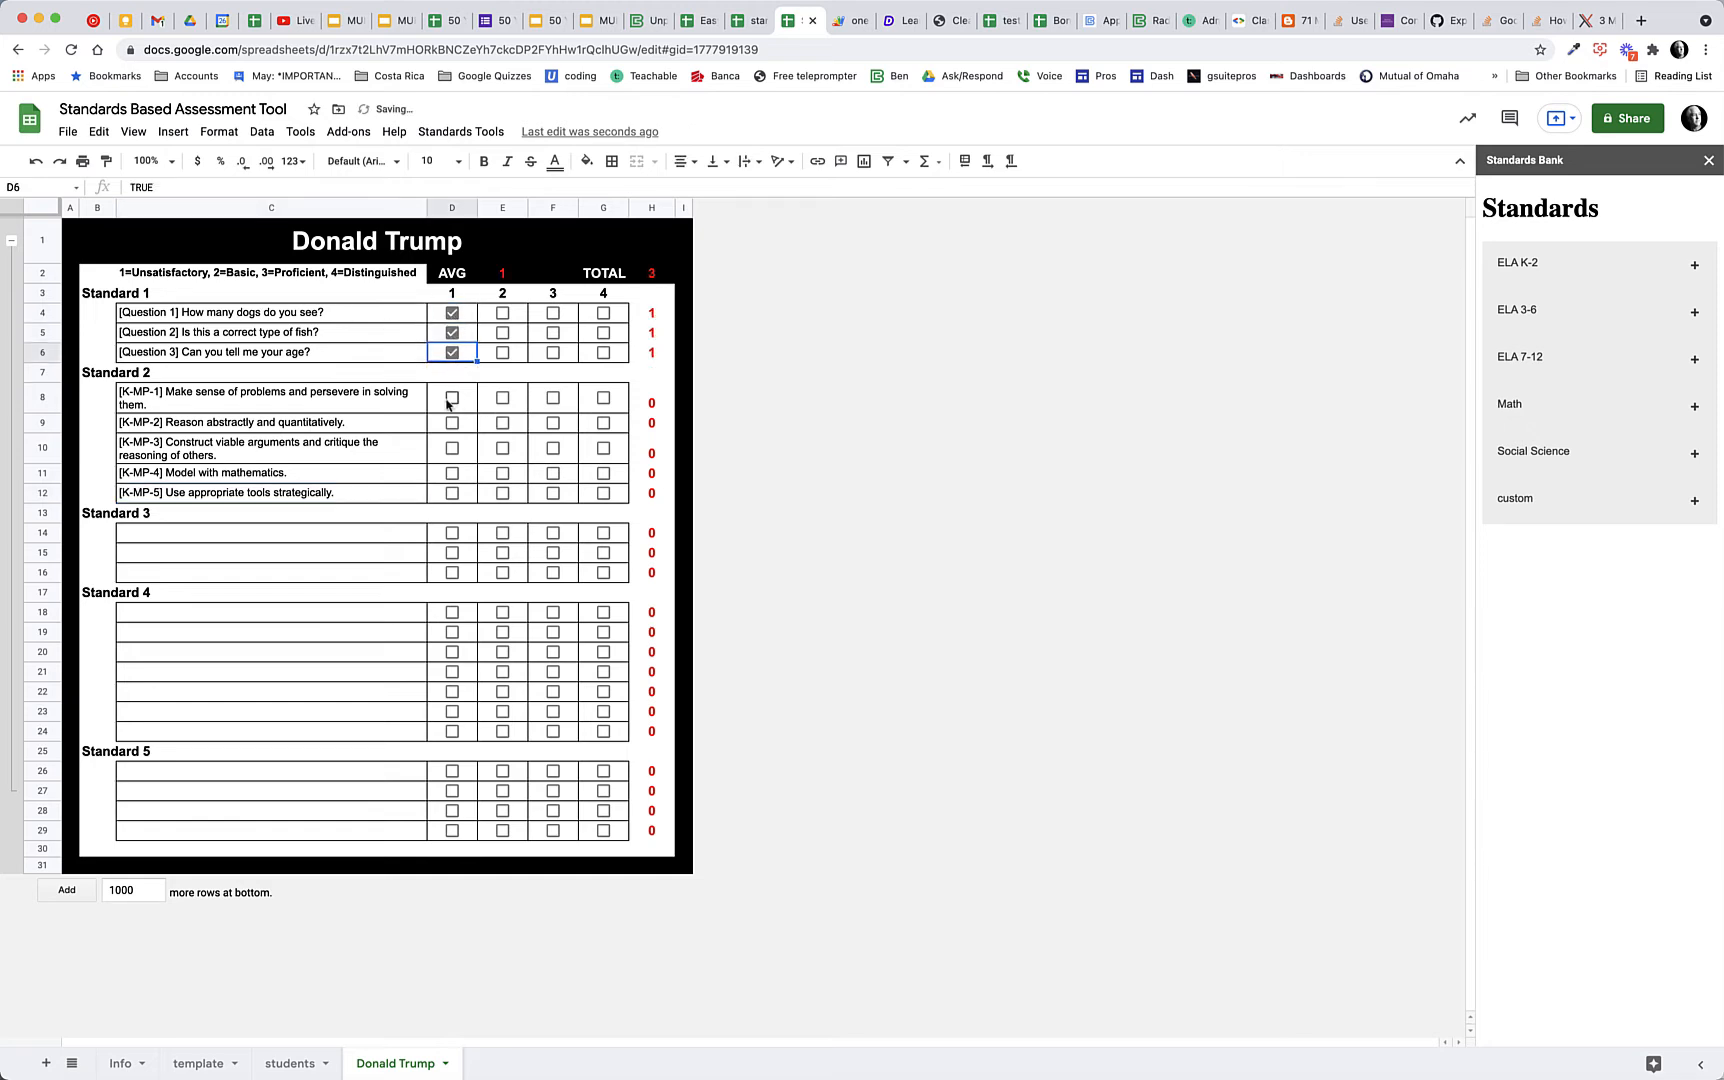
# Score all five Standard 2 rows as 1, changing K-MP-4 to 3 (Proficient) and K-MP-3 to 2 (Basic)
pyautogui.click(449, 400)
pyautogui.click(452, 424)
pyautogui.click(454, 449)
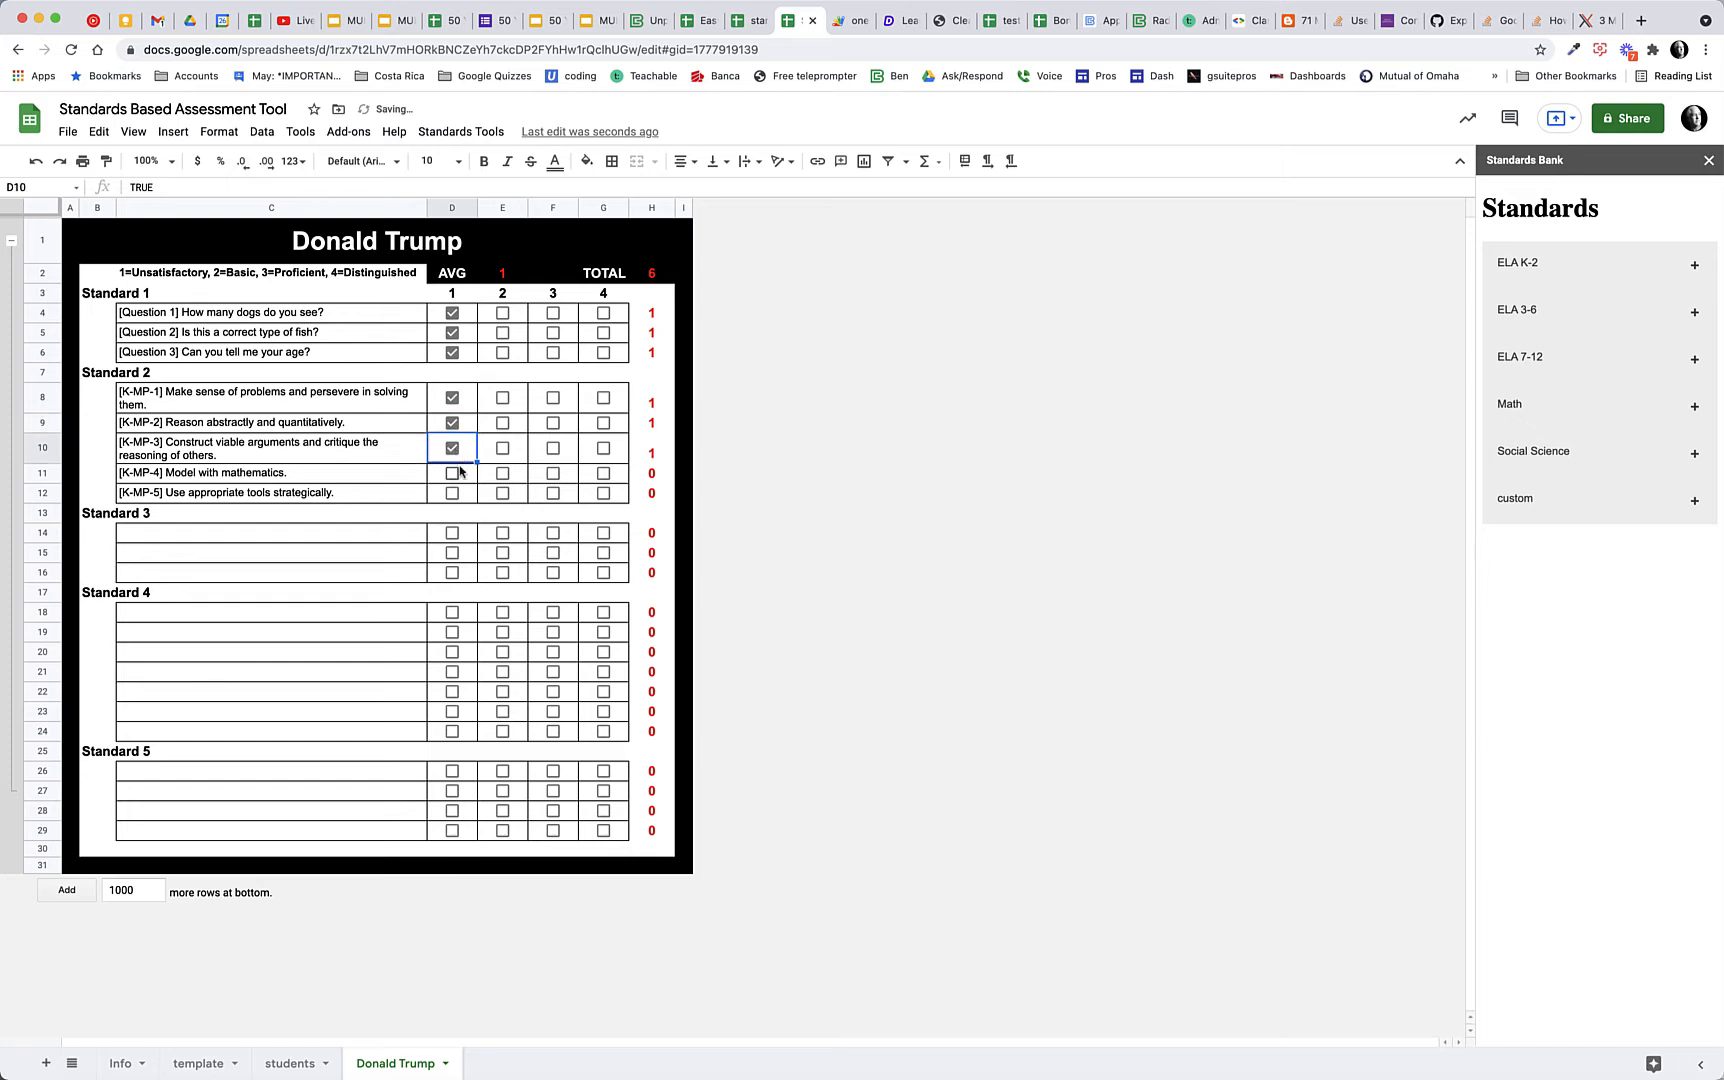
pyautogui.click(453, 476)
pyautogui.click(453, 494)
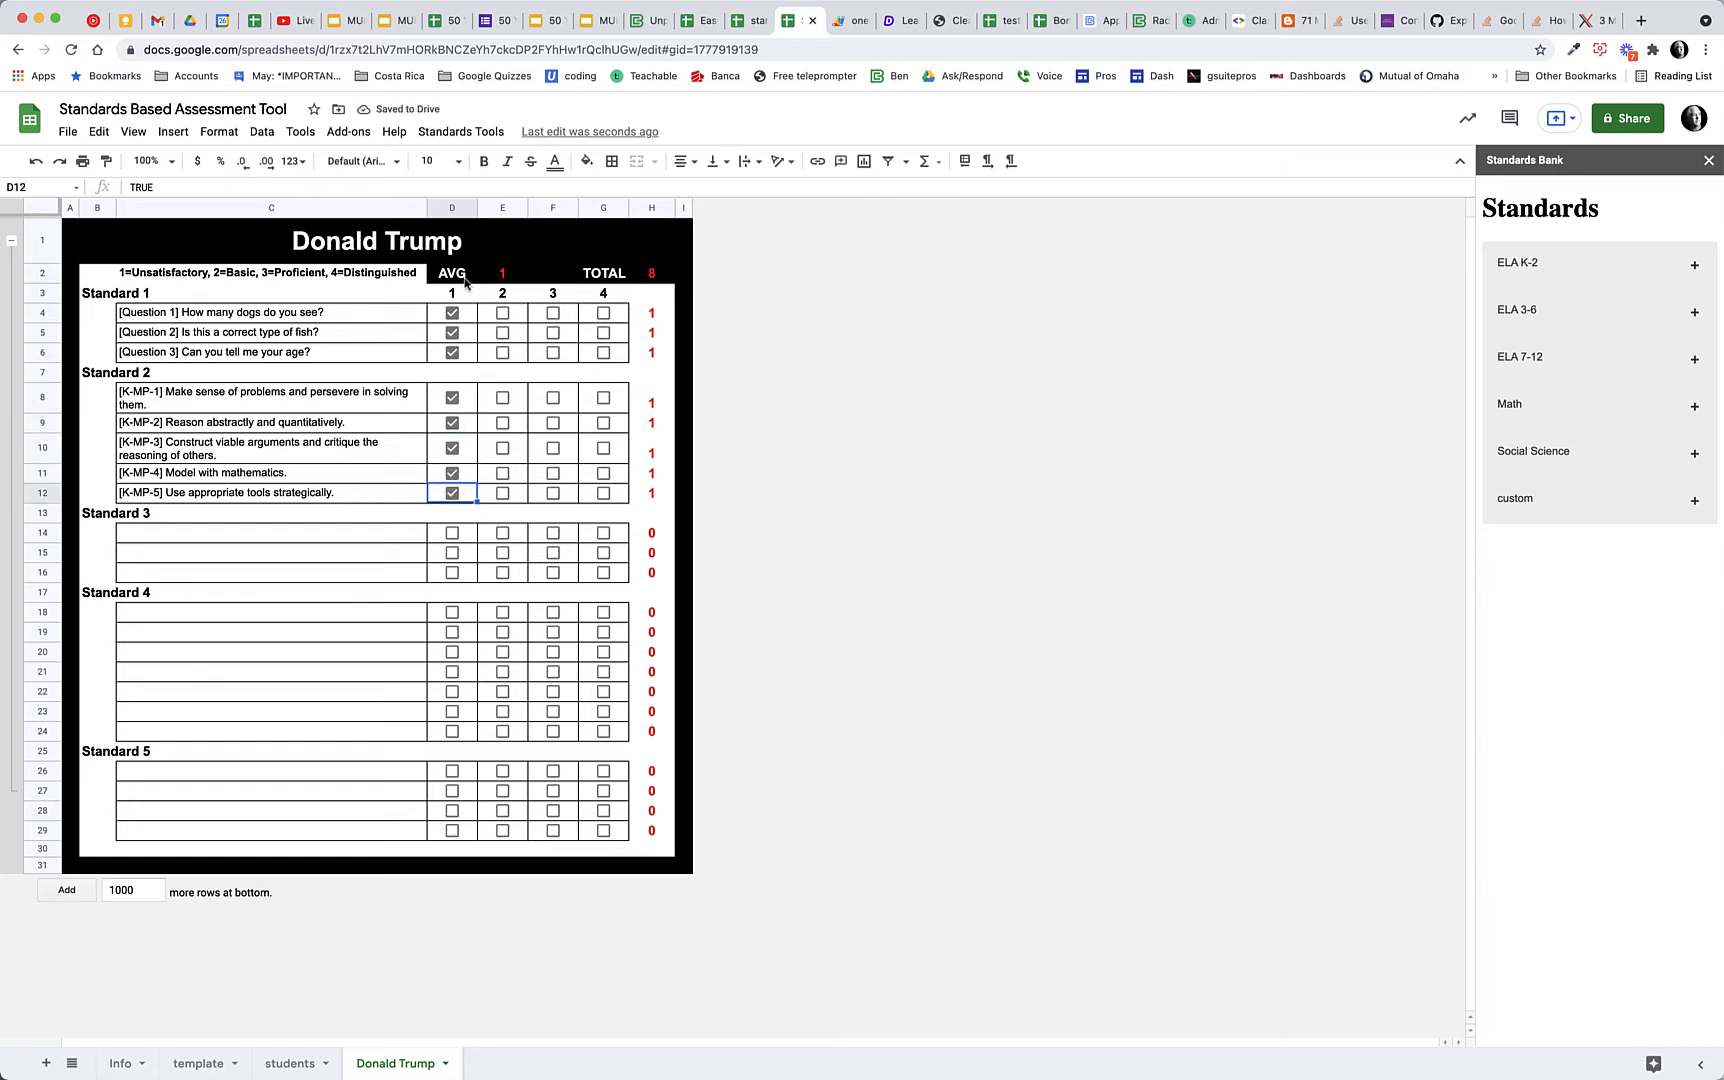
pyautogui.click(553, 475)
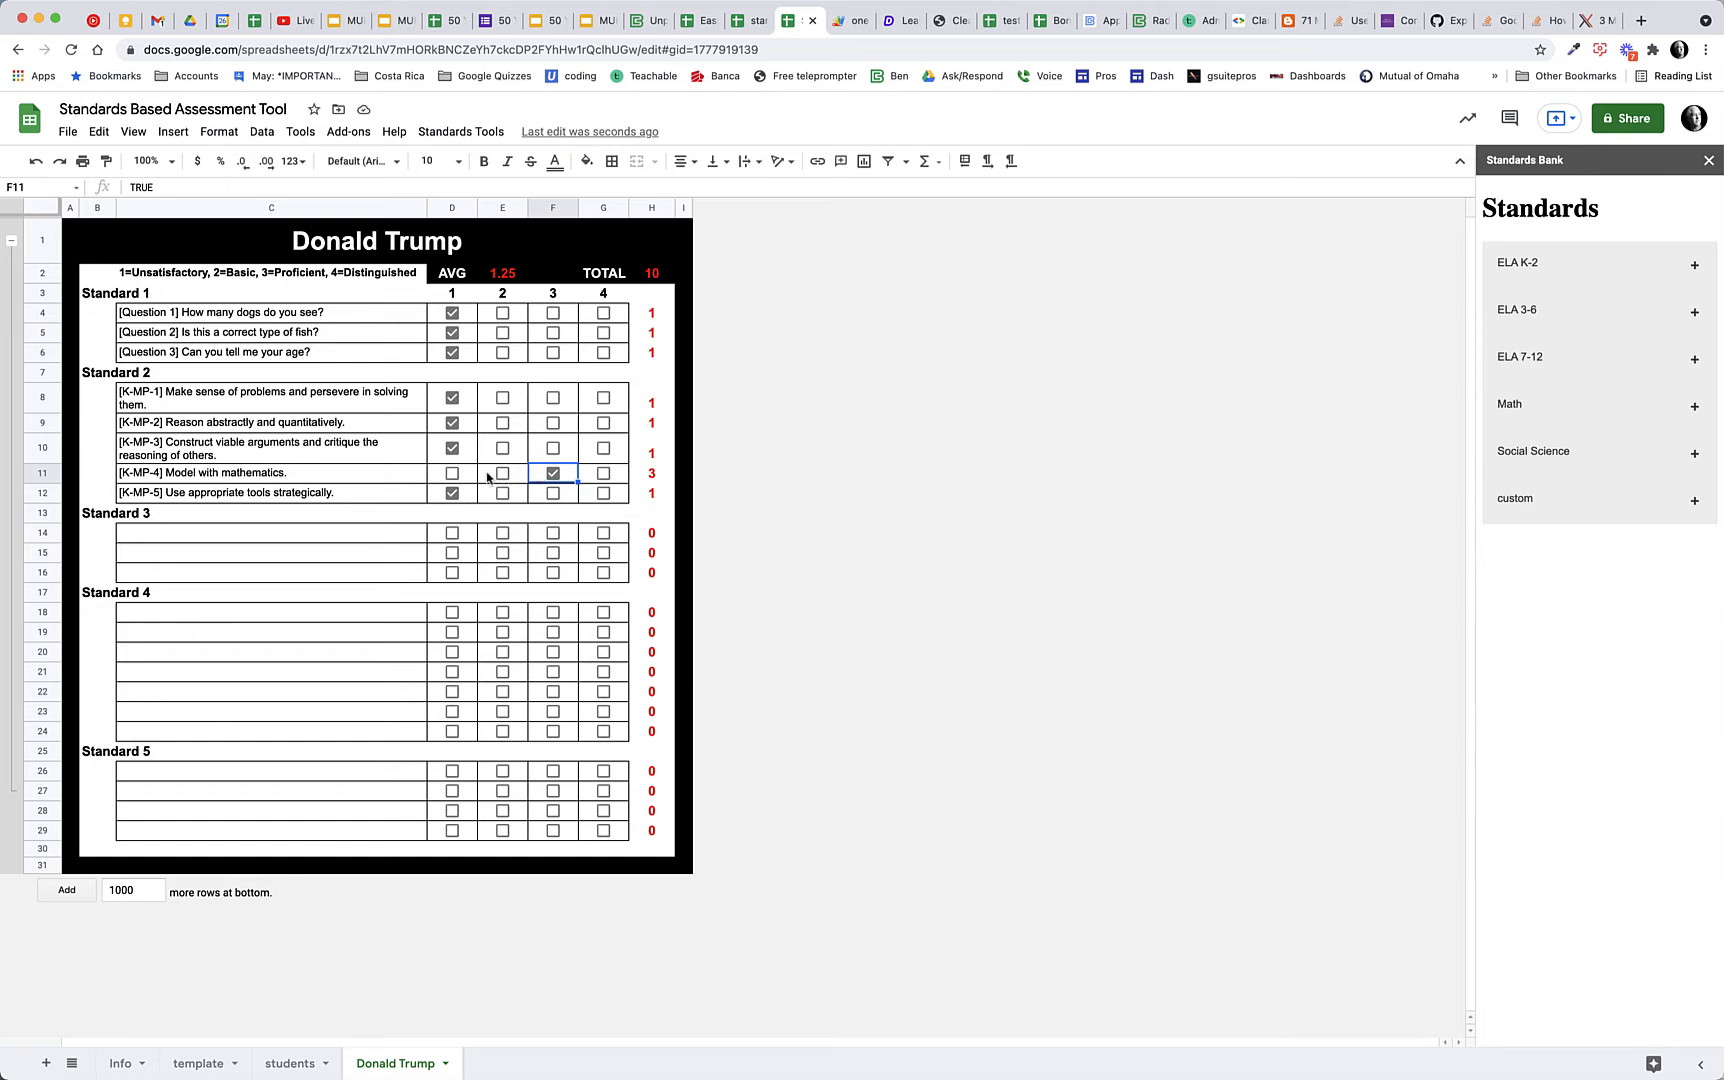
pyautogui.click(502, 448)
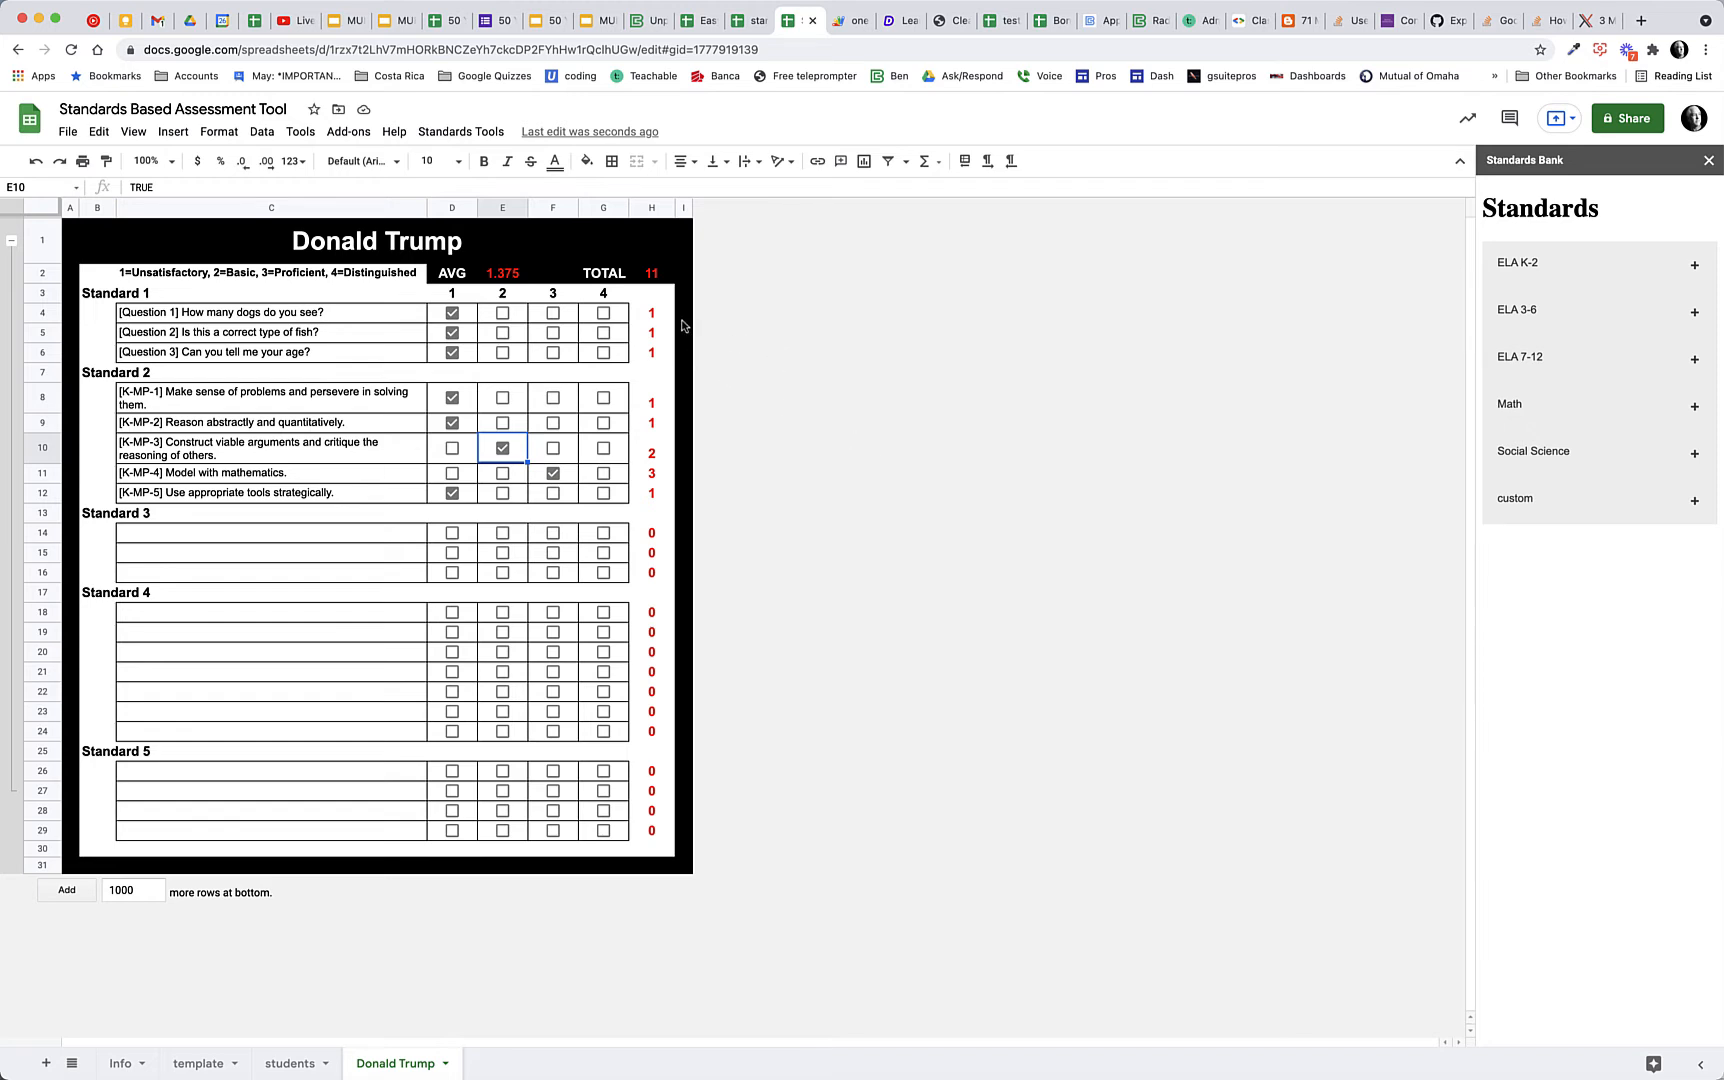
# Email the student's assessment sheet with the Standards Tools, entering the recipient's e-mail address
pyautogui.click(472, 138)
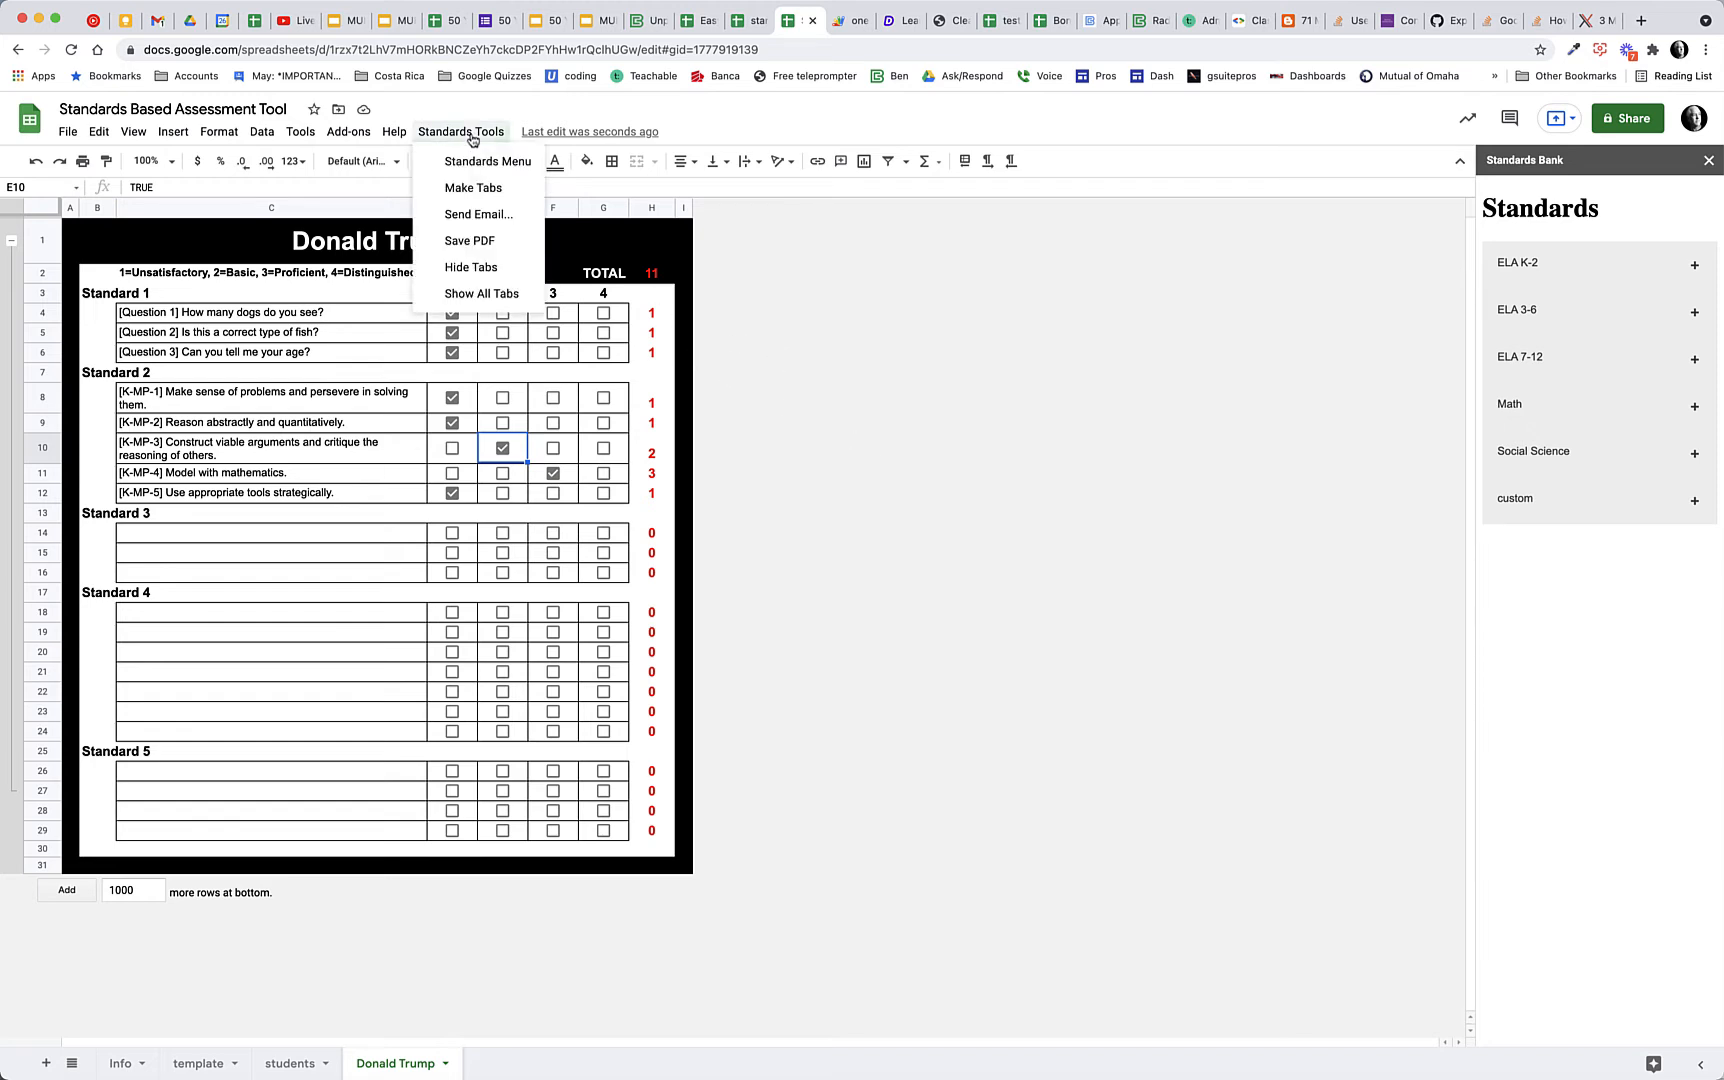
pyautogui.click(479, 215)
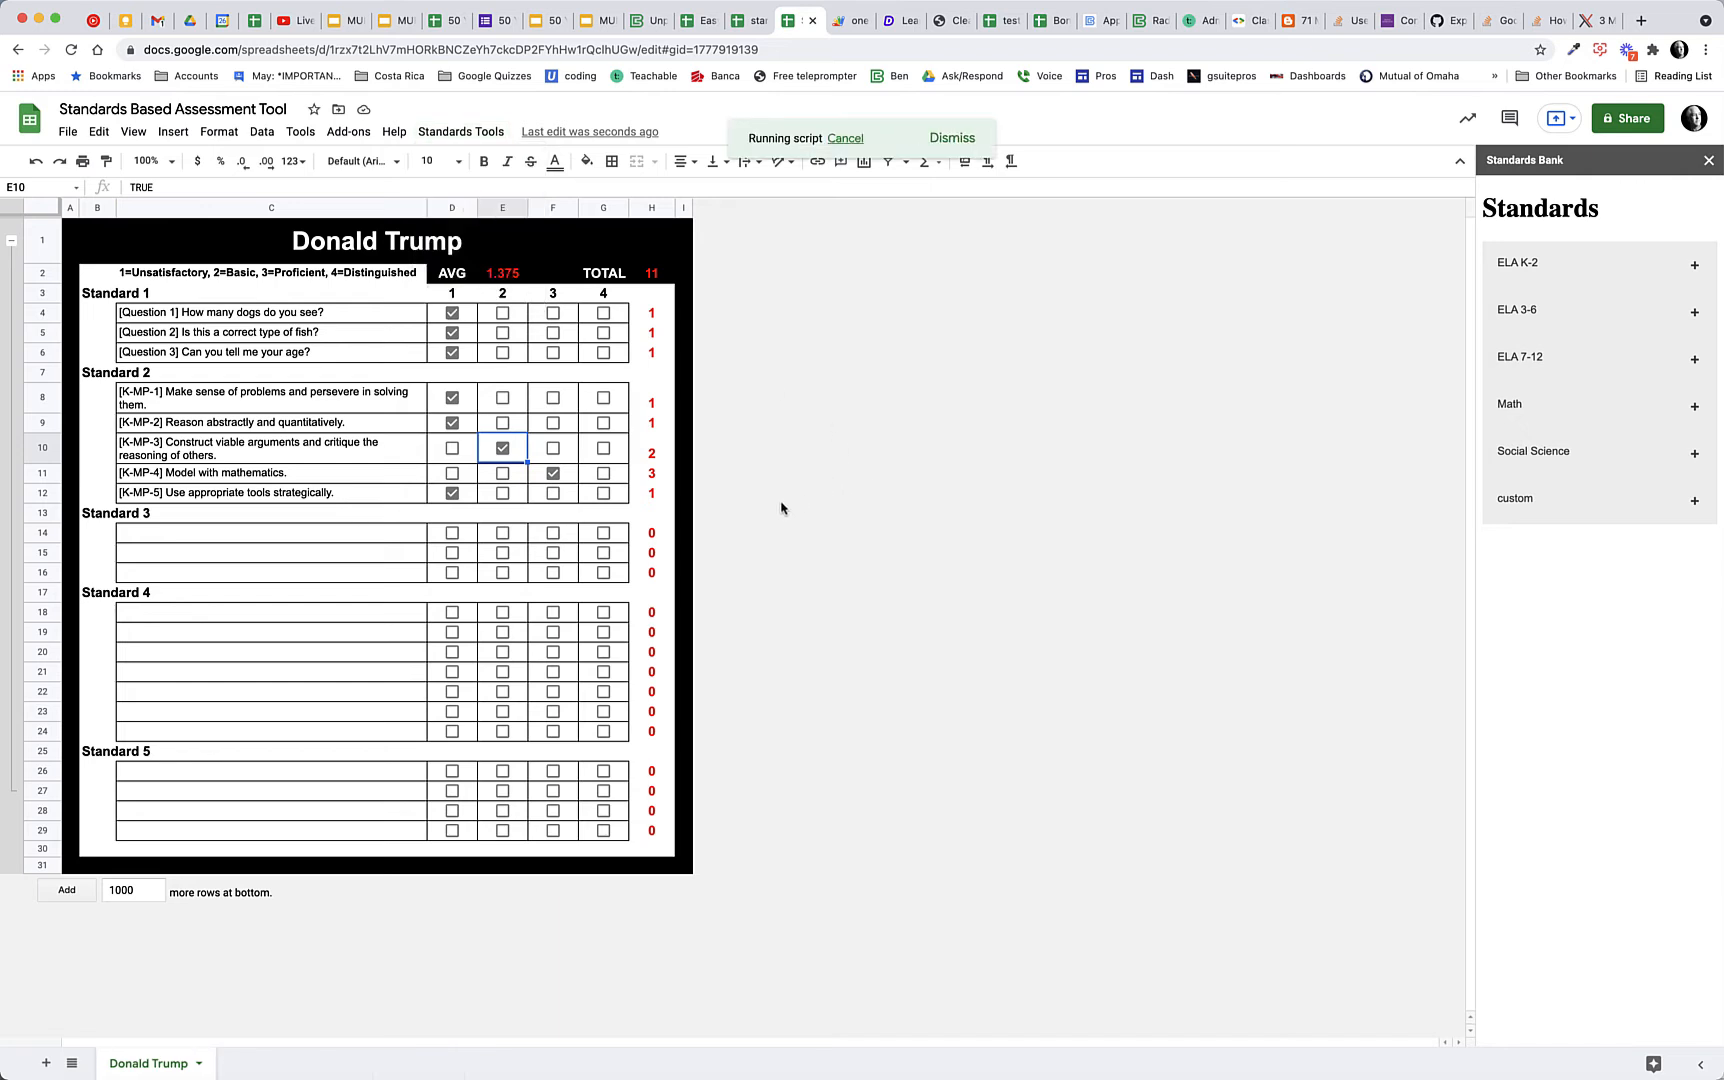
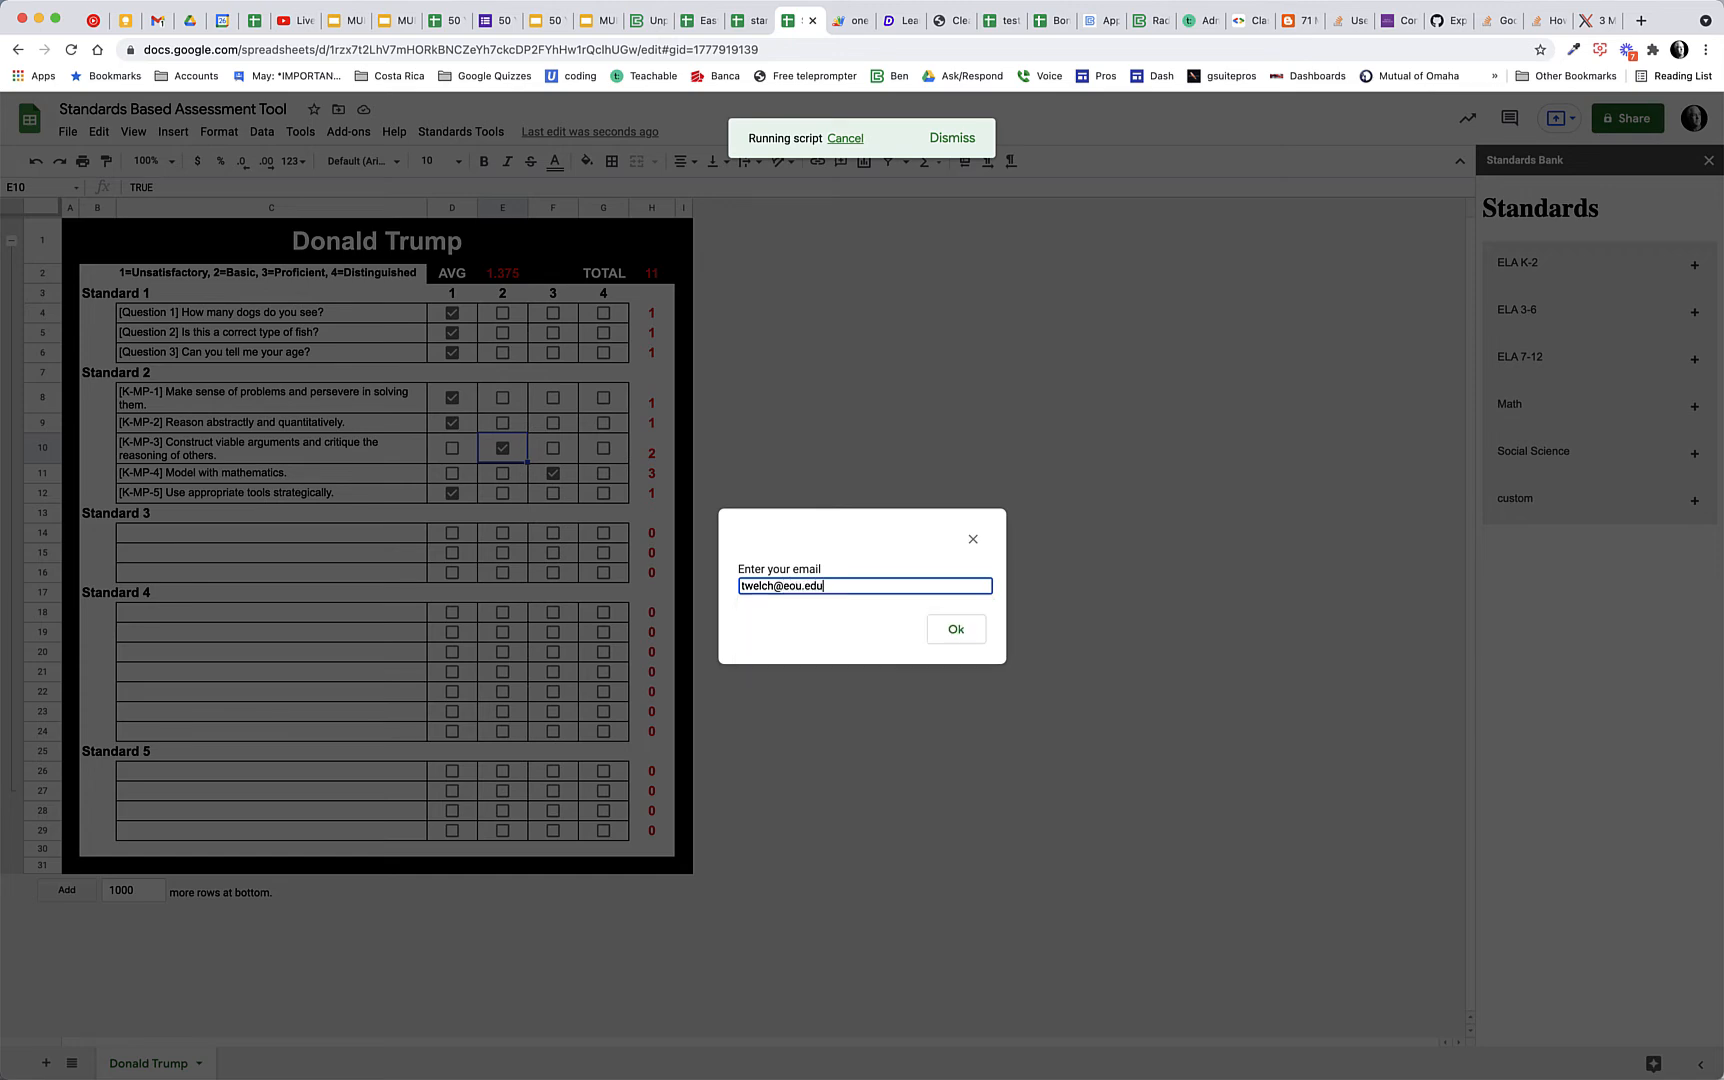
pyautogui.click(948, 628)
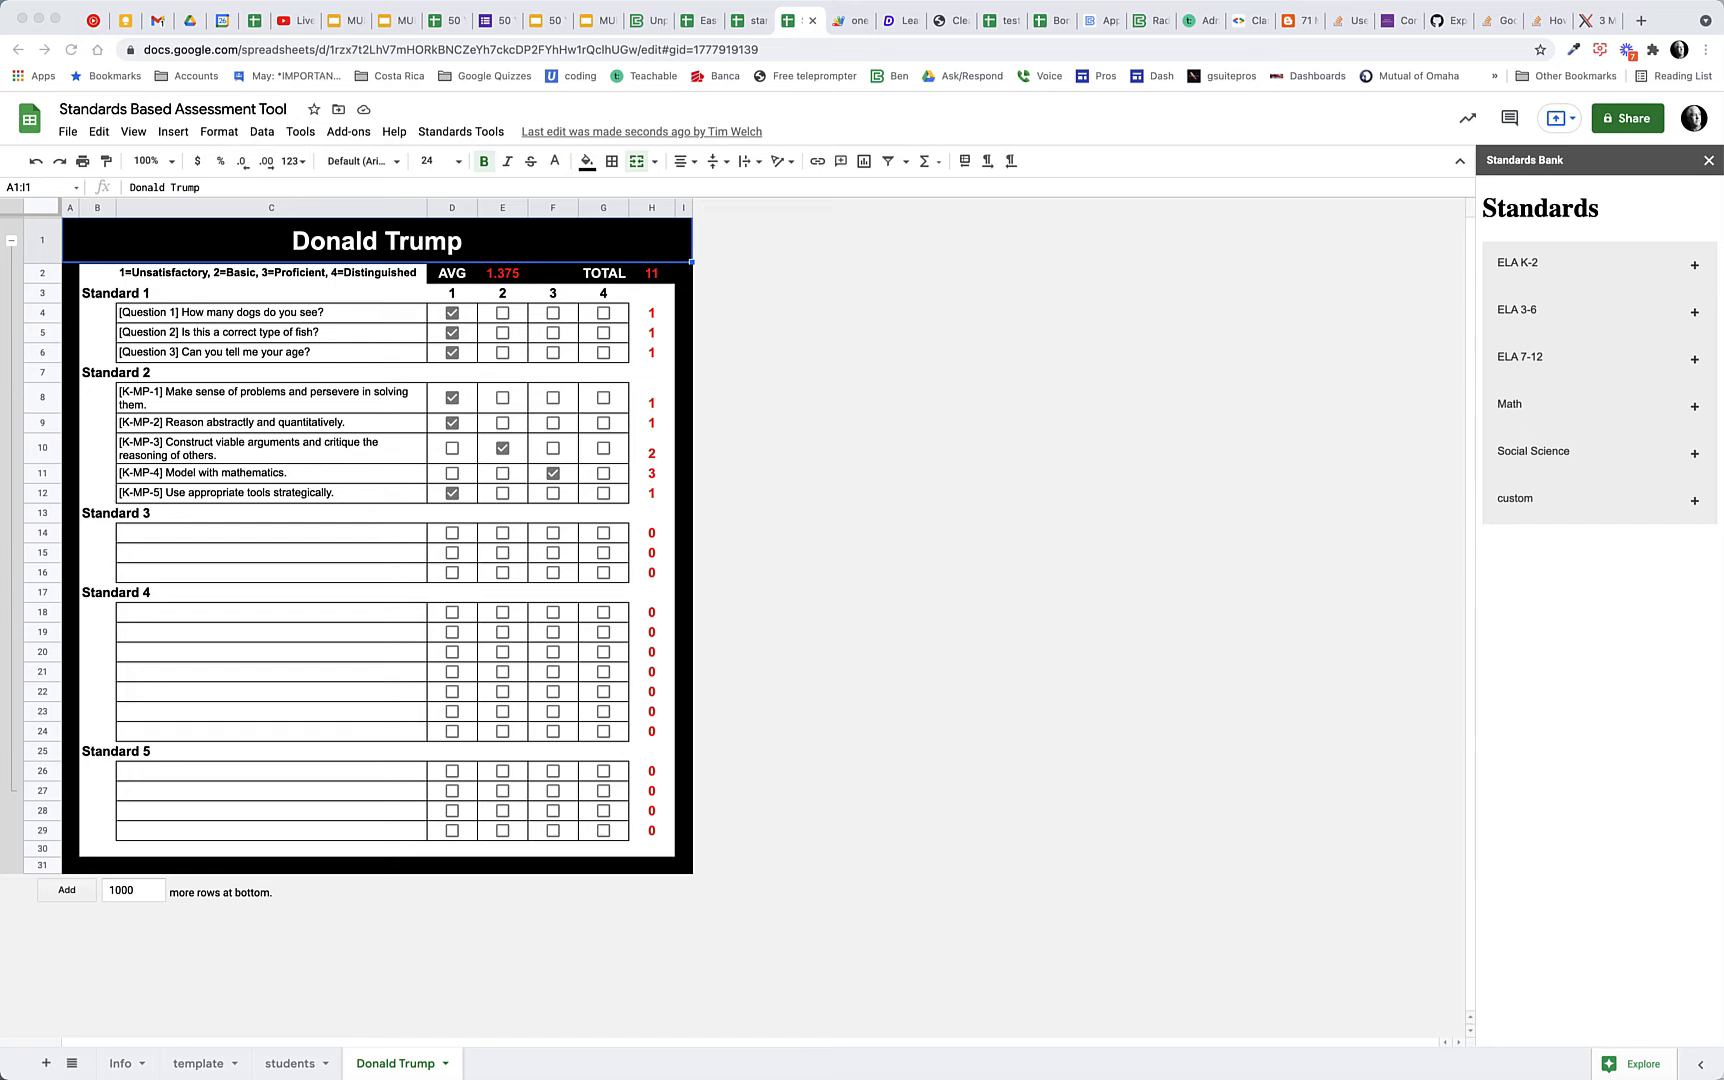
# Bring the recipient's Gmail window into view, open the attached test PDF from the Test Attached message, and return to the spreadsheet
pyautogui.moveTo(1575, 145); pyautogui.dragTo(869, 57)
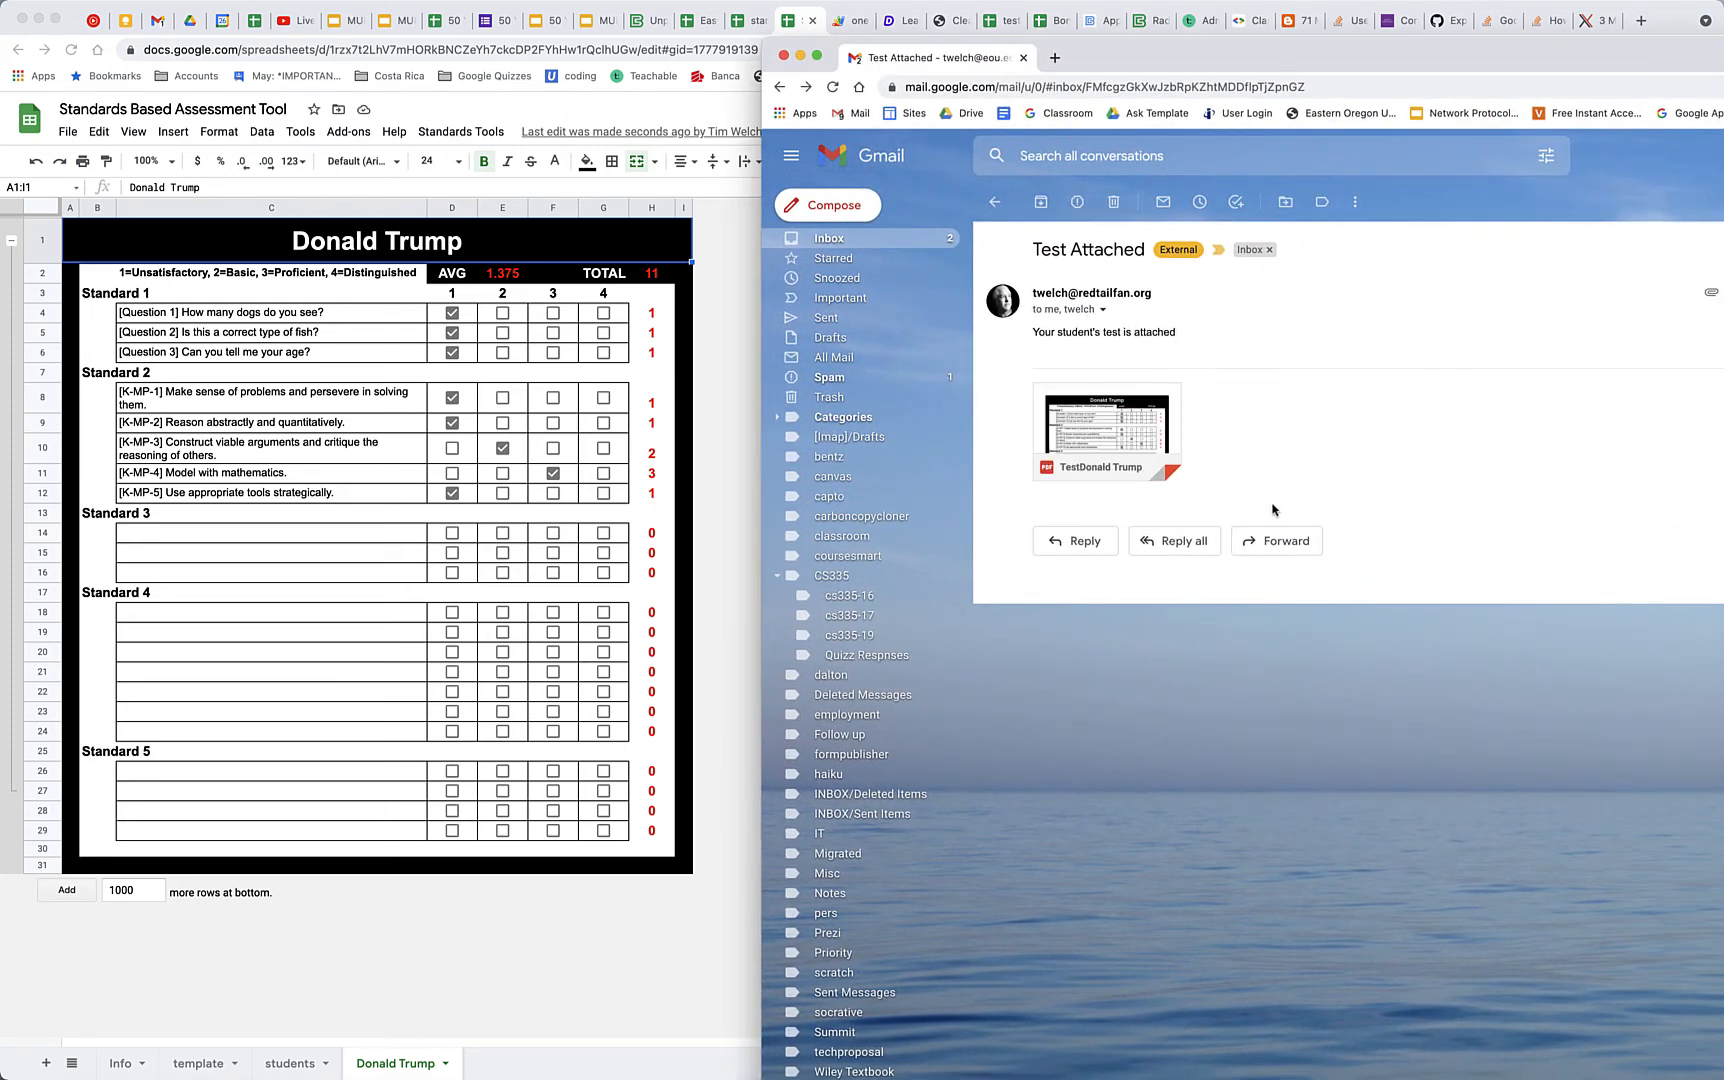
pyautogui.click(1110, 413)
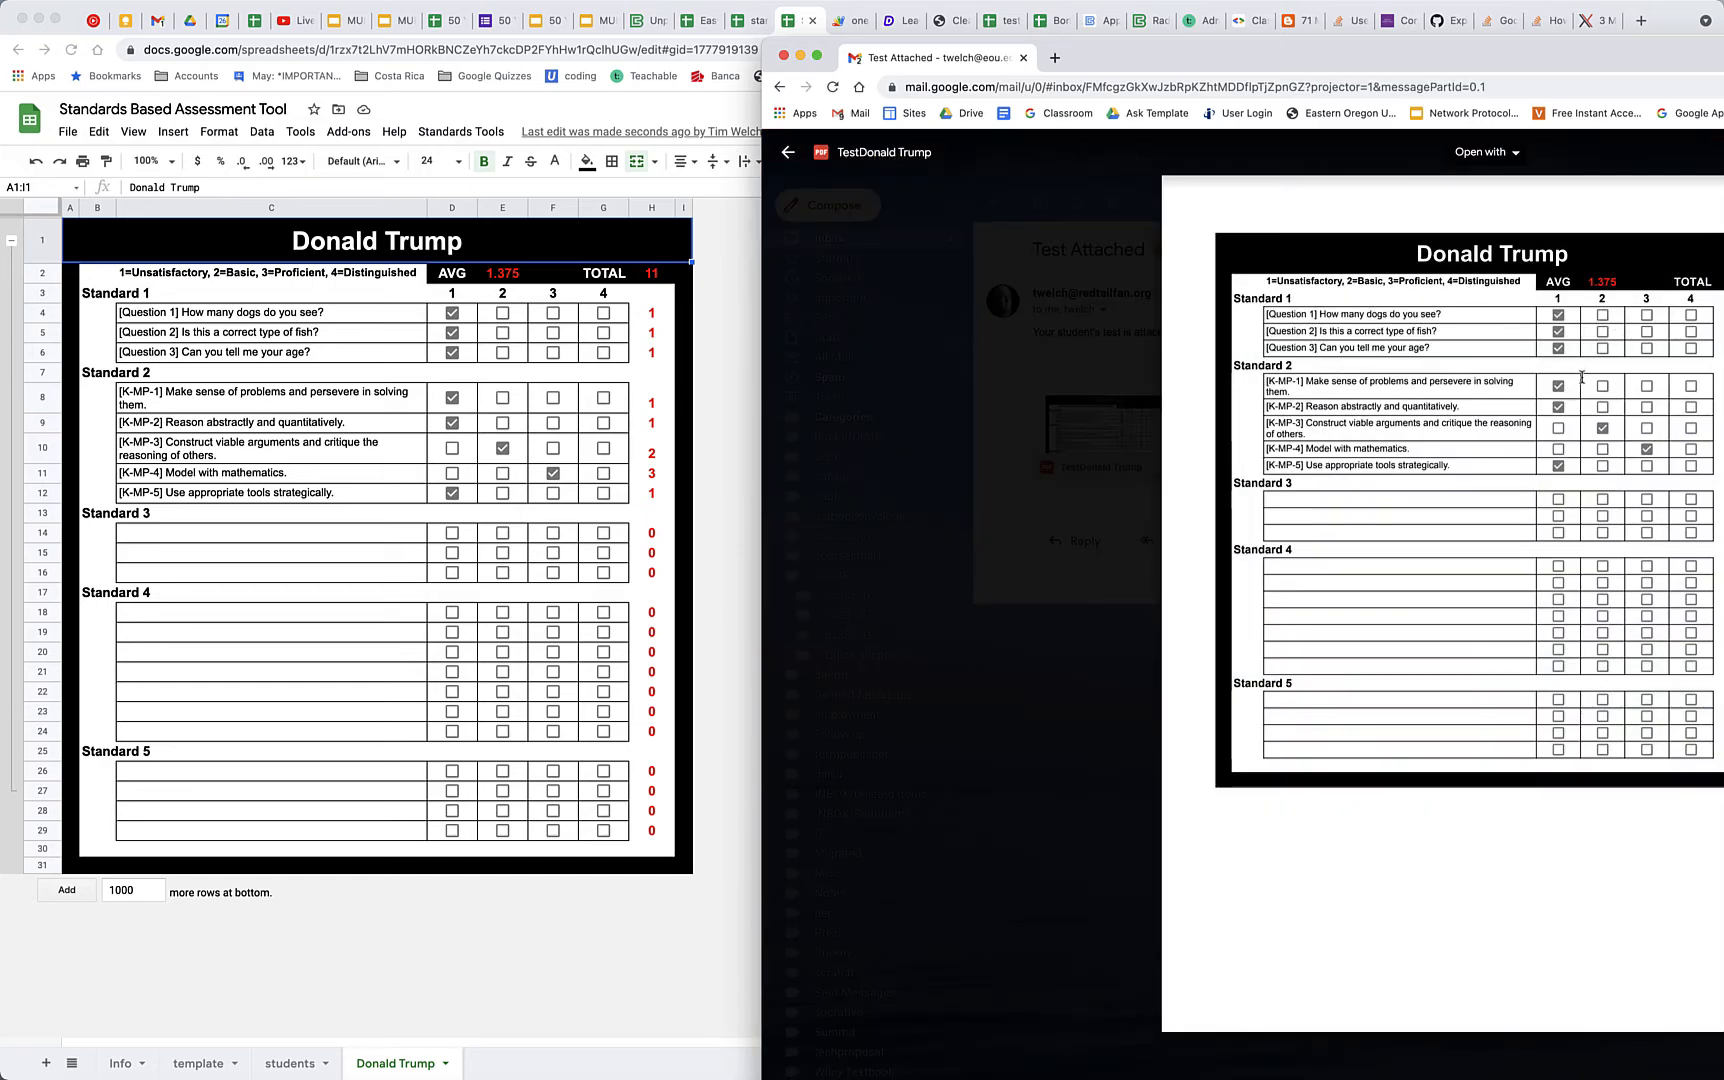
pyautogui.click(788, 152)
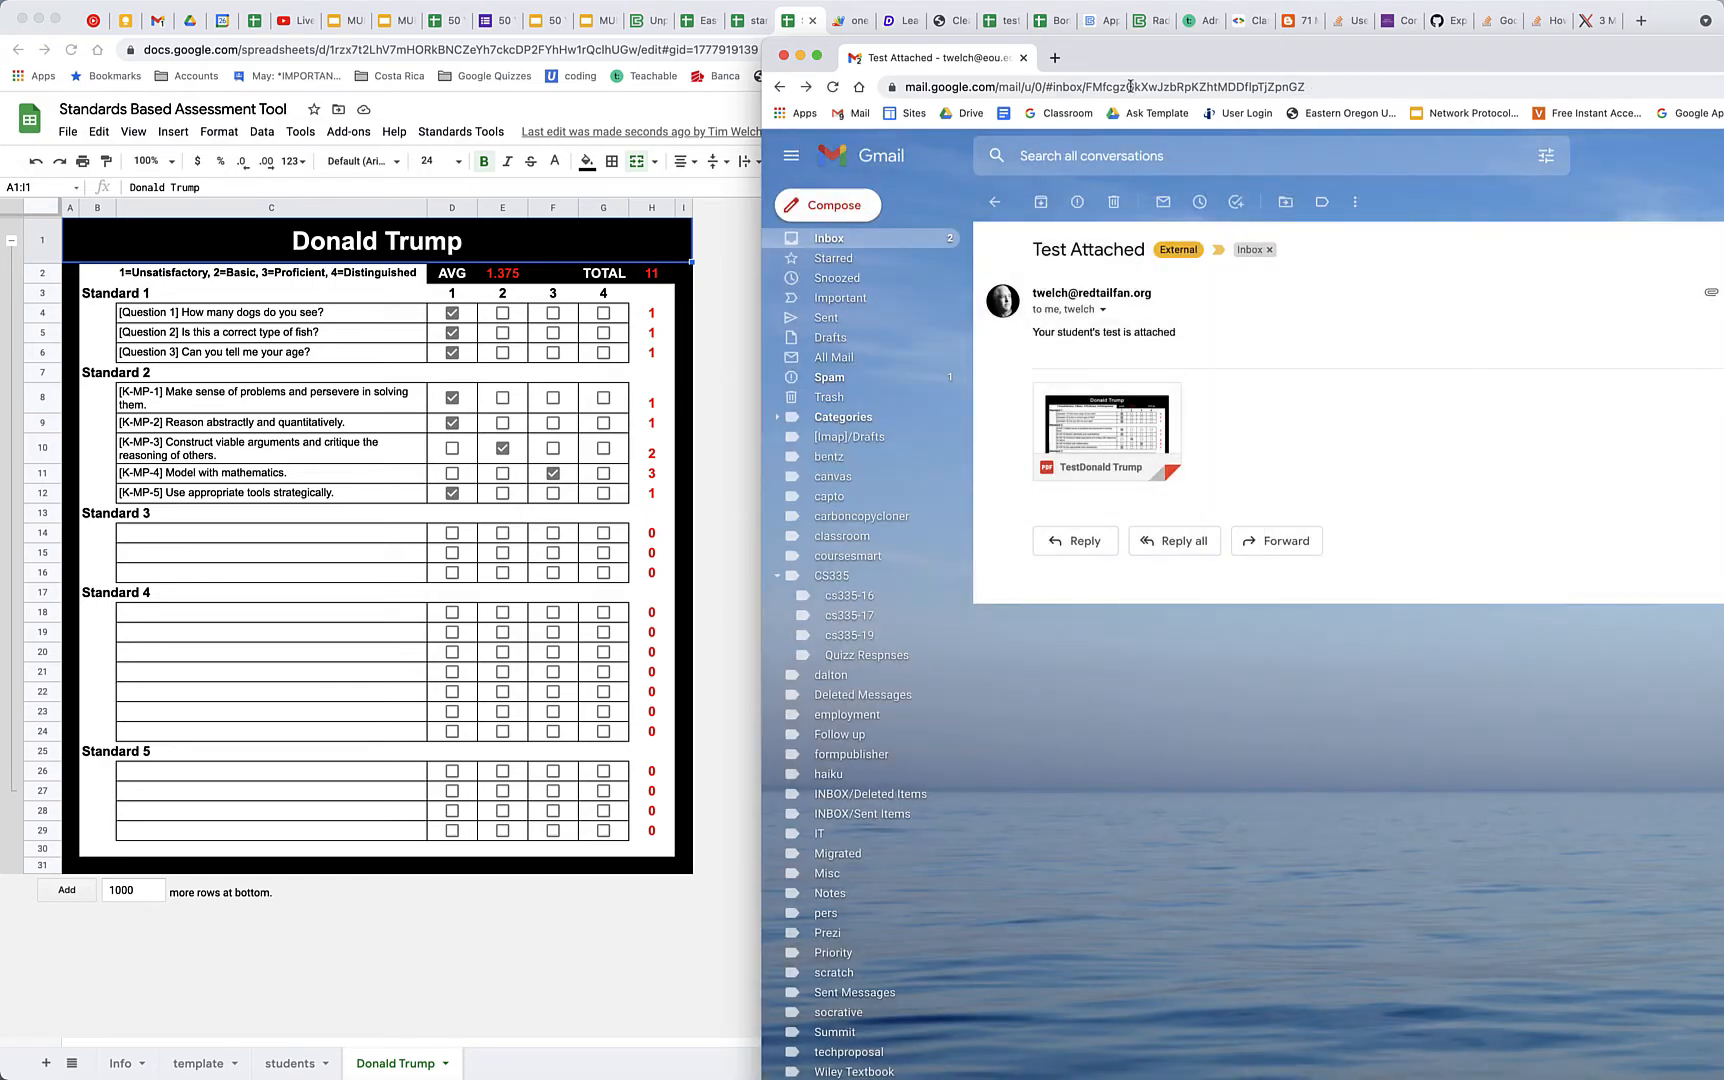
pyautogui.moveTo(995, 63); pyautogui.dragTo(1723, 63)
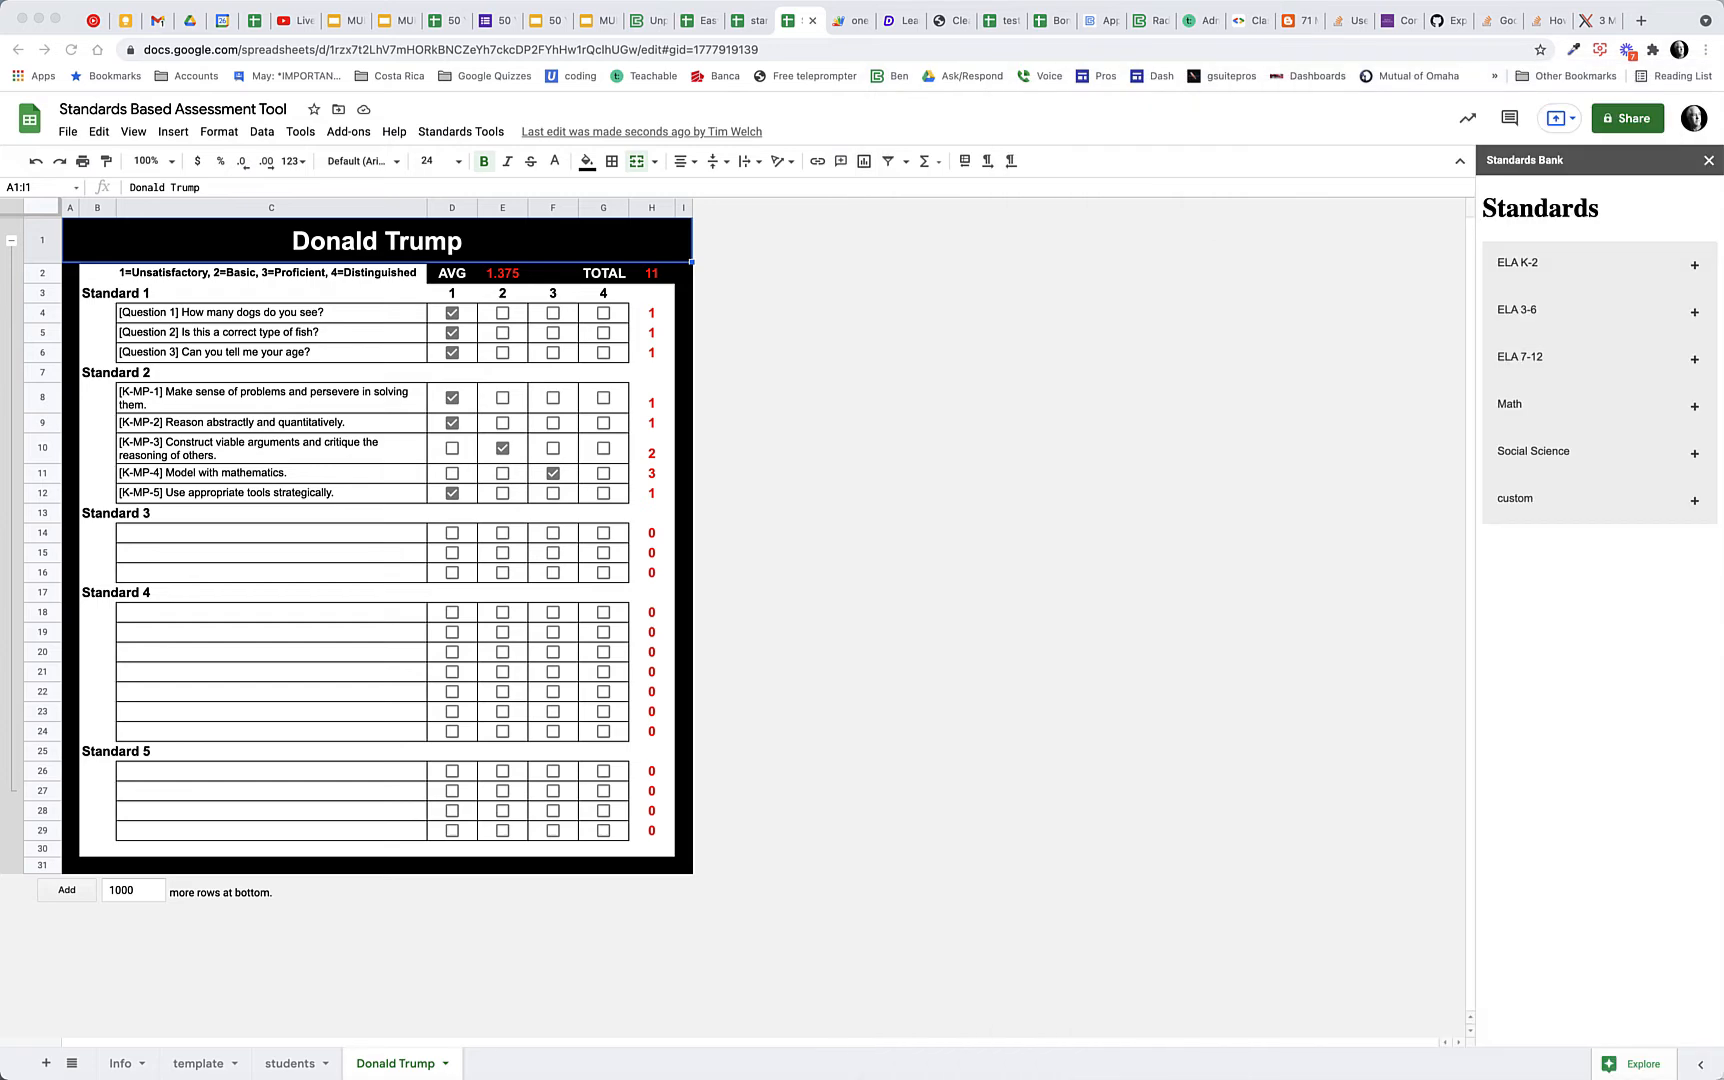
pyautogui.click(1200, 488)
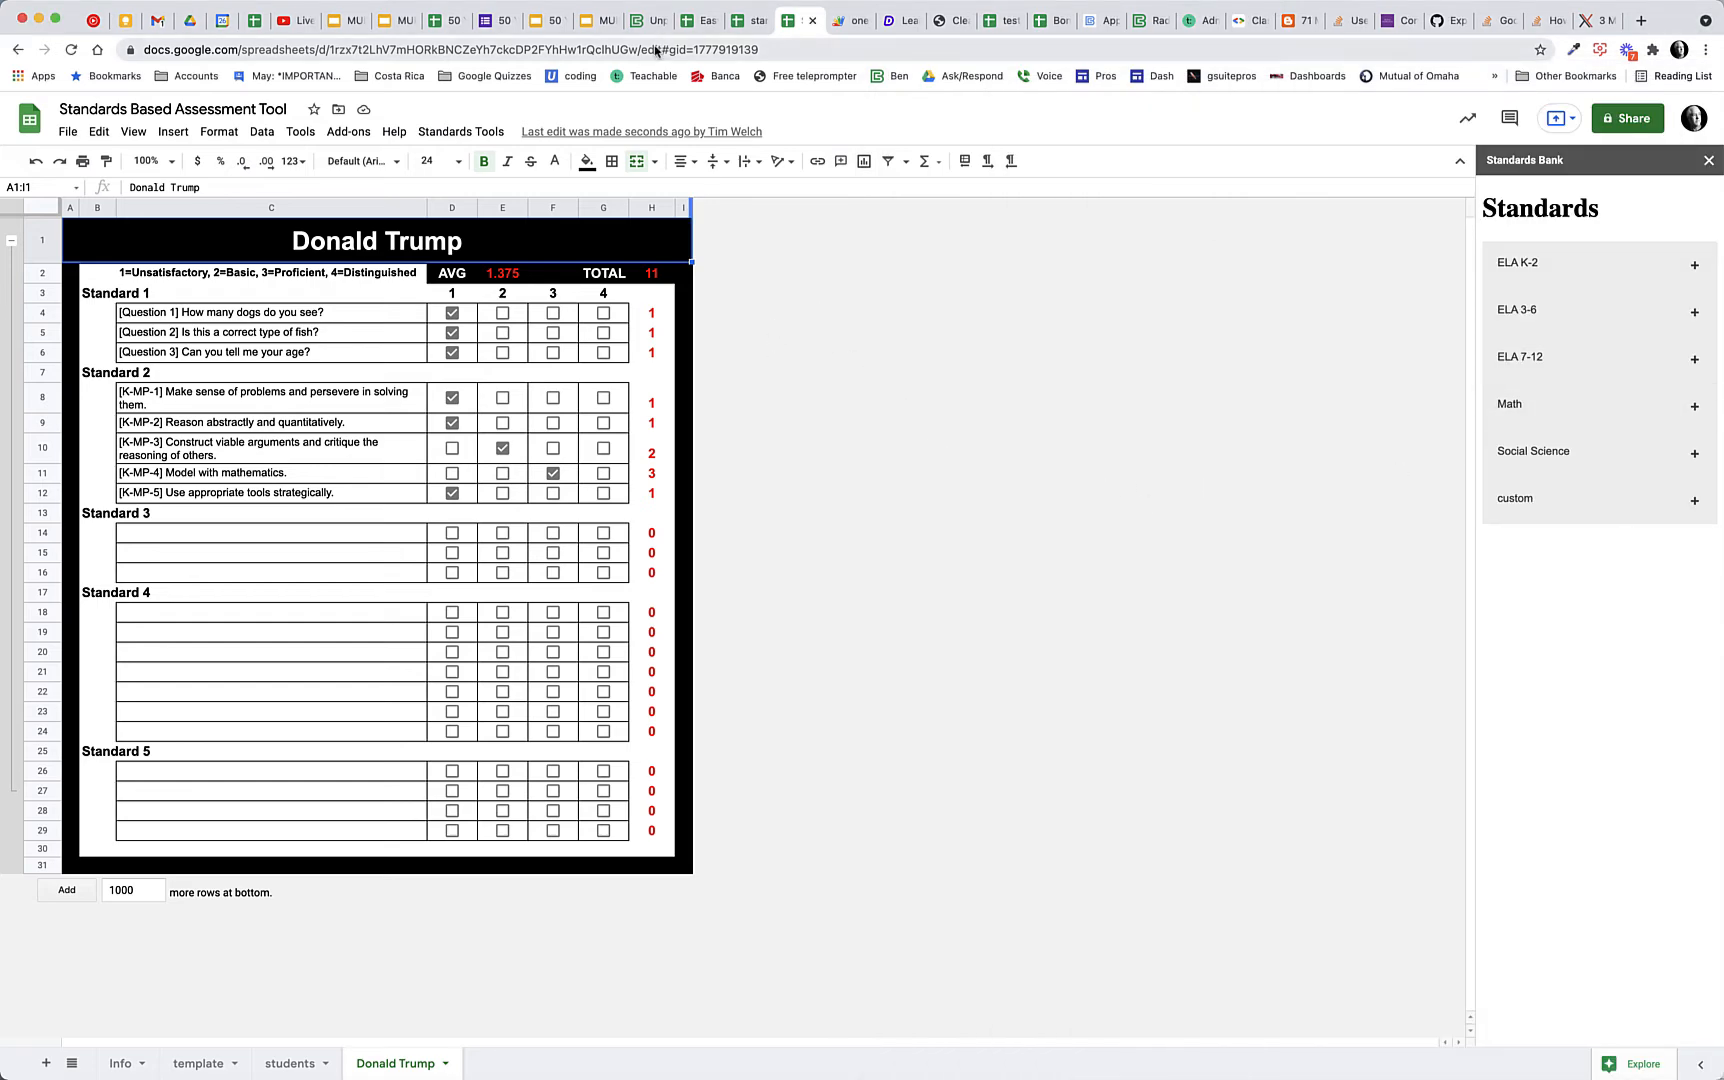
# Save the student's sheet as a PDF, view Test for Donald Trump 06-27-2021 in Google Drive, and return to the spreadsheet
pyautogui.click(505, 130)
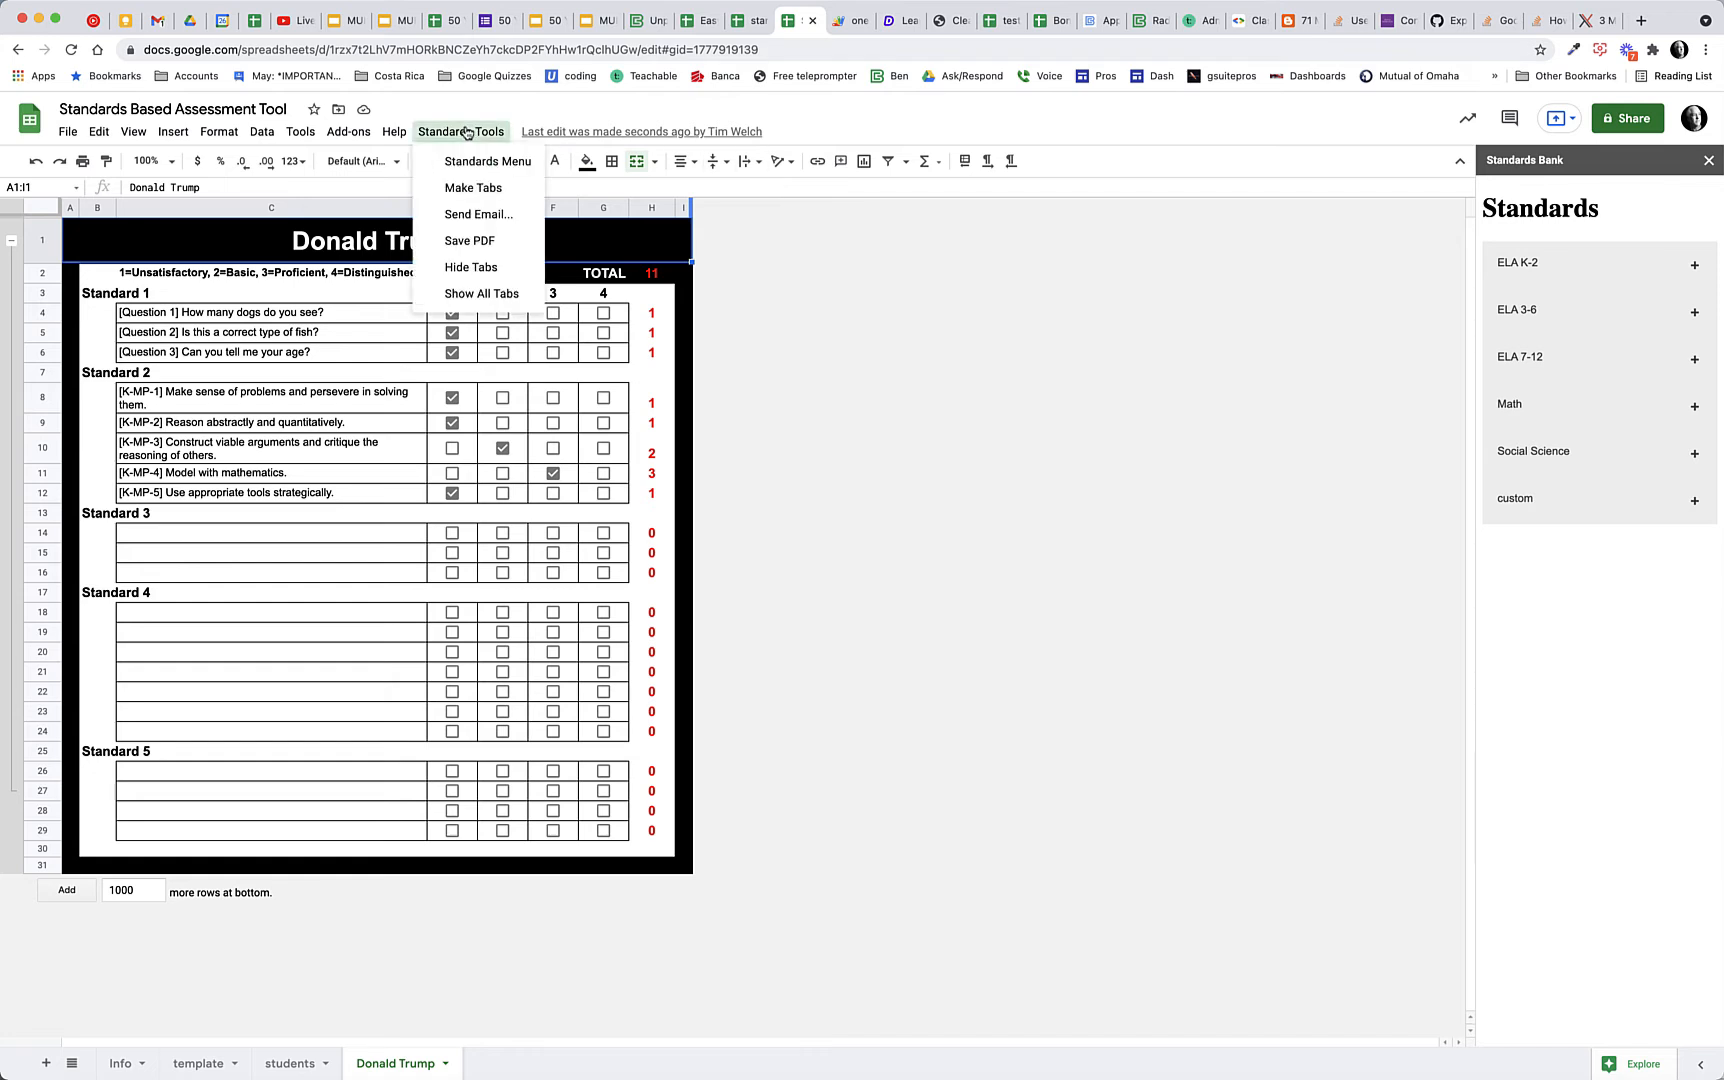
pyautogui.click(483, 244)
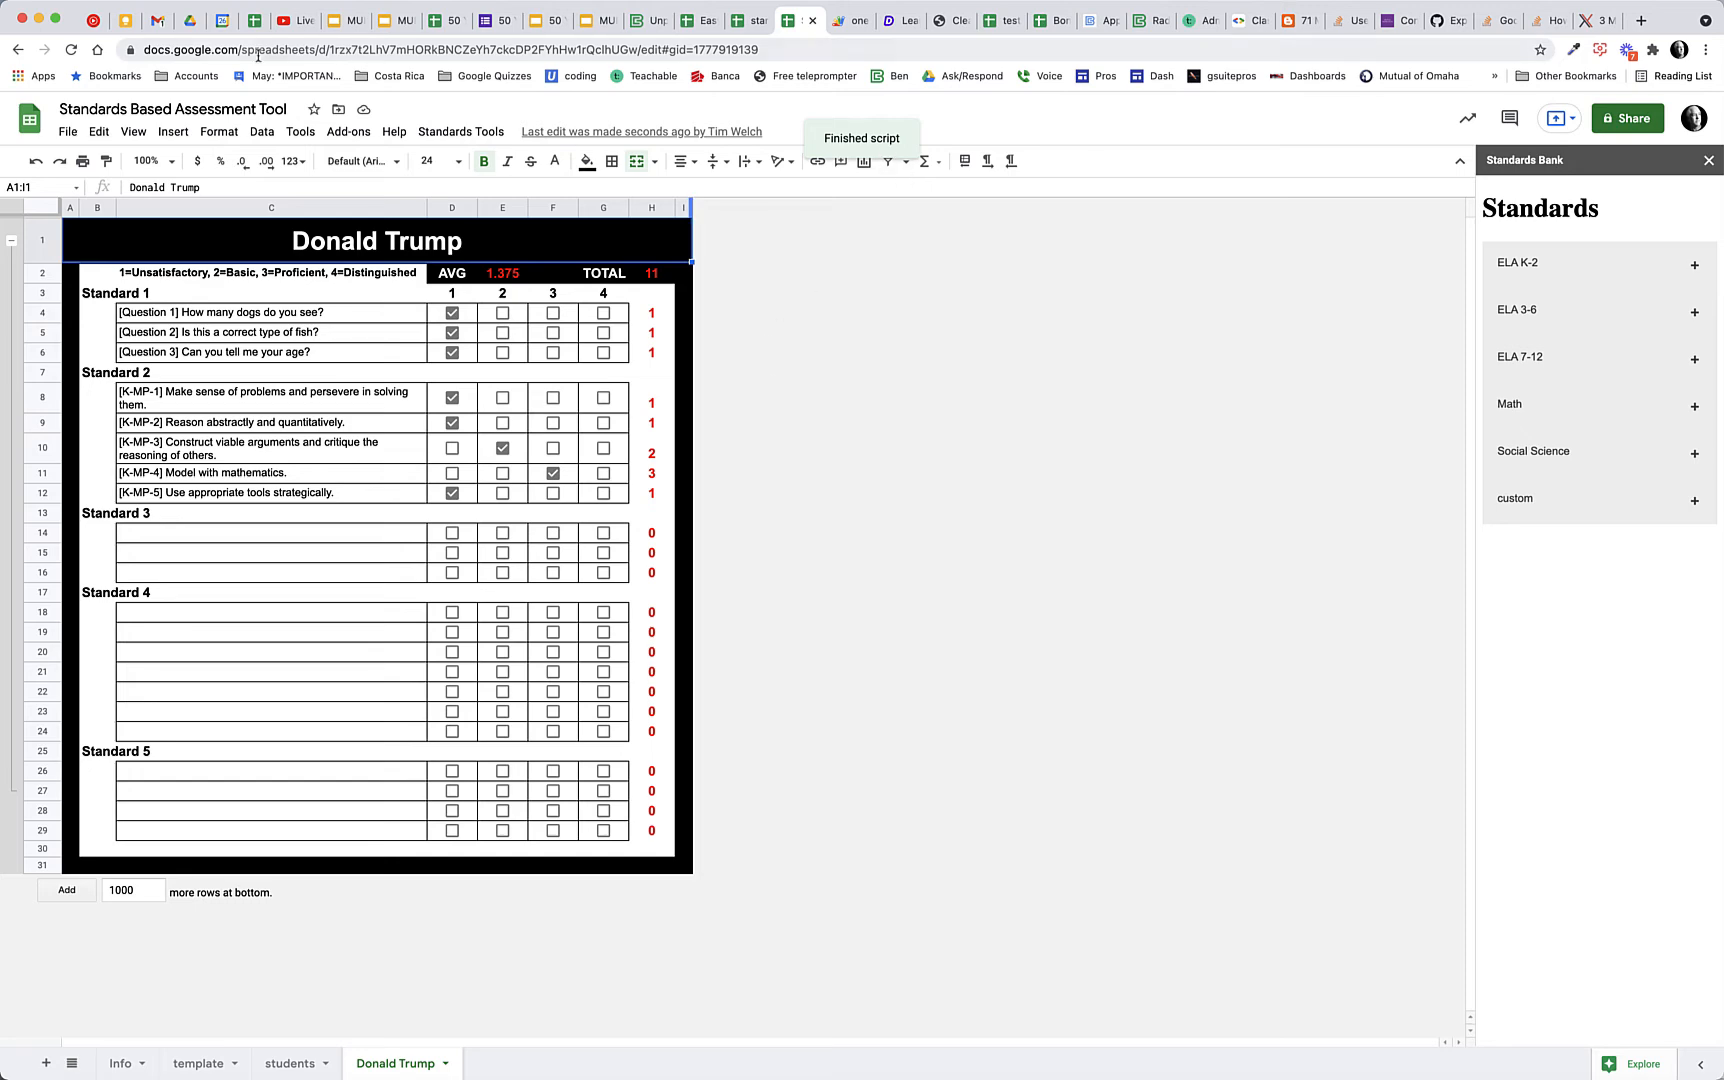
pyautogui.click(187, 20)
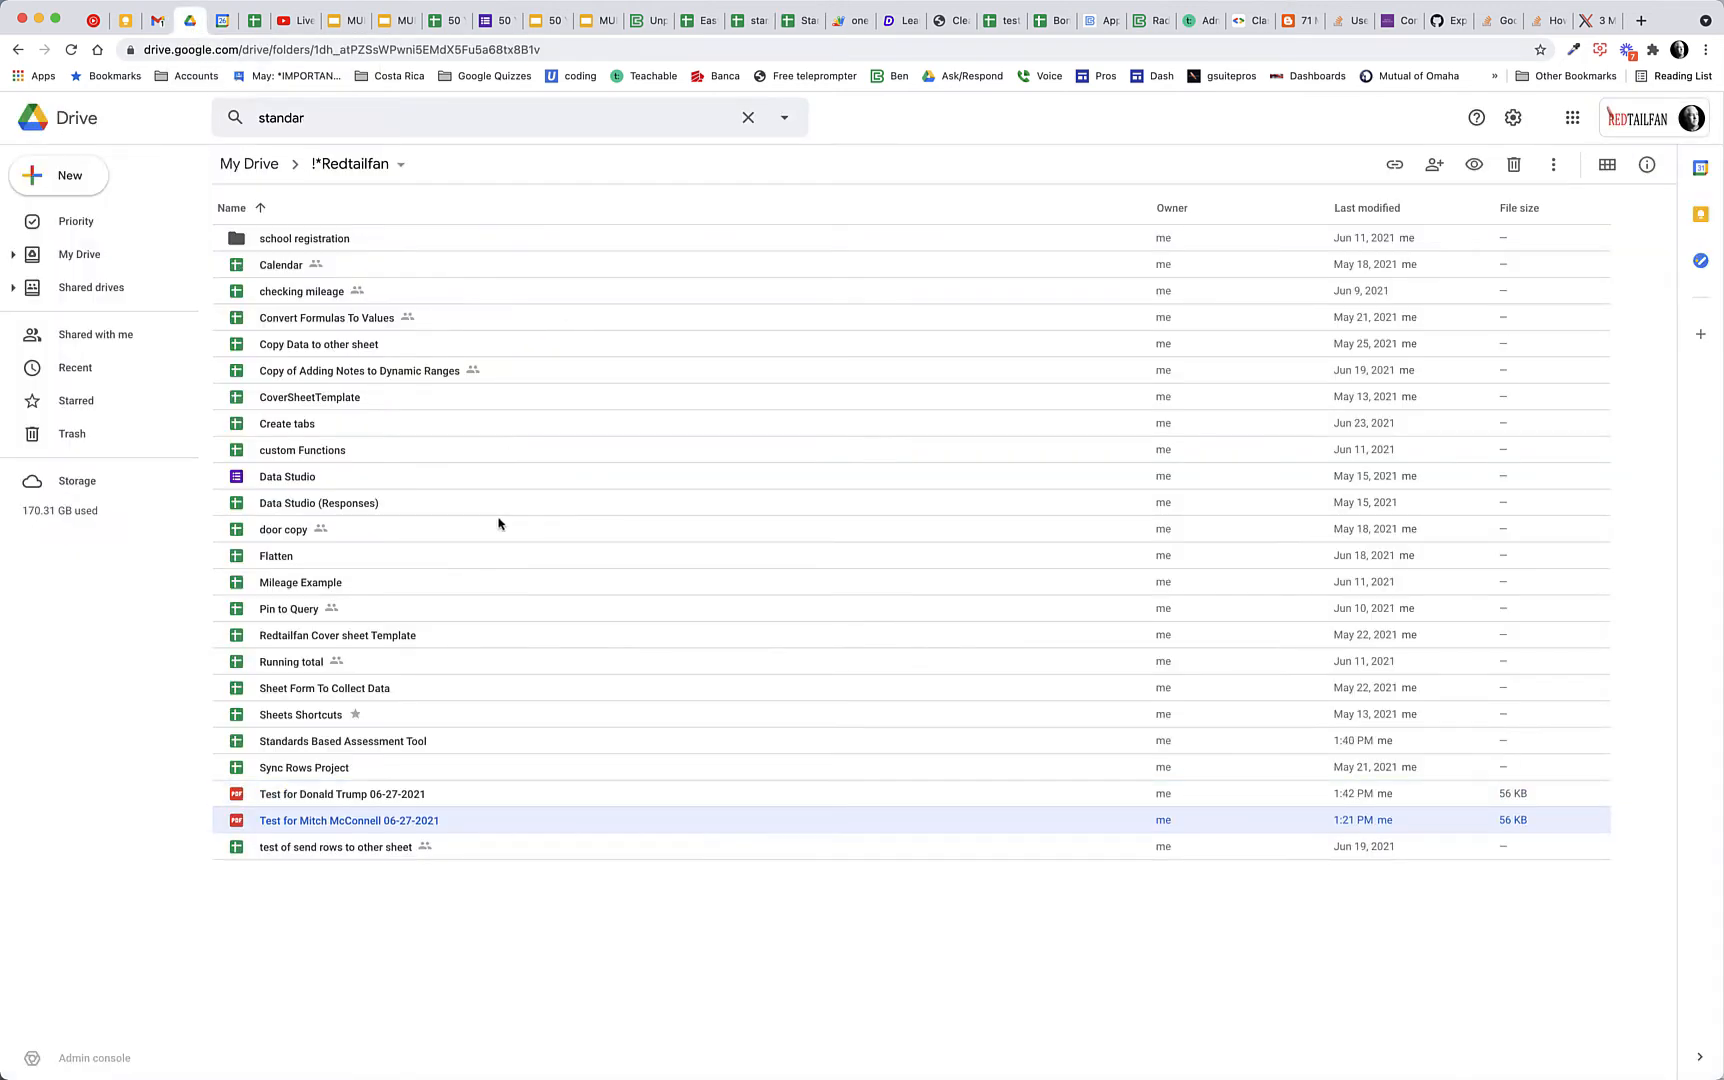
pyautogui.doubleClick(312, 799)
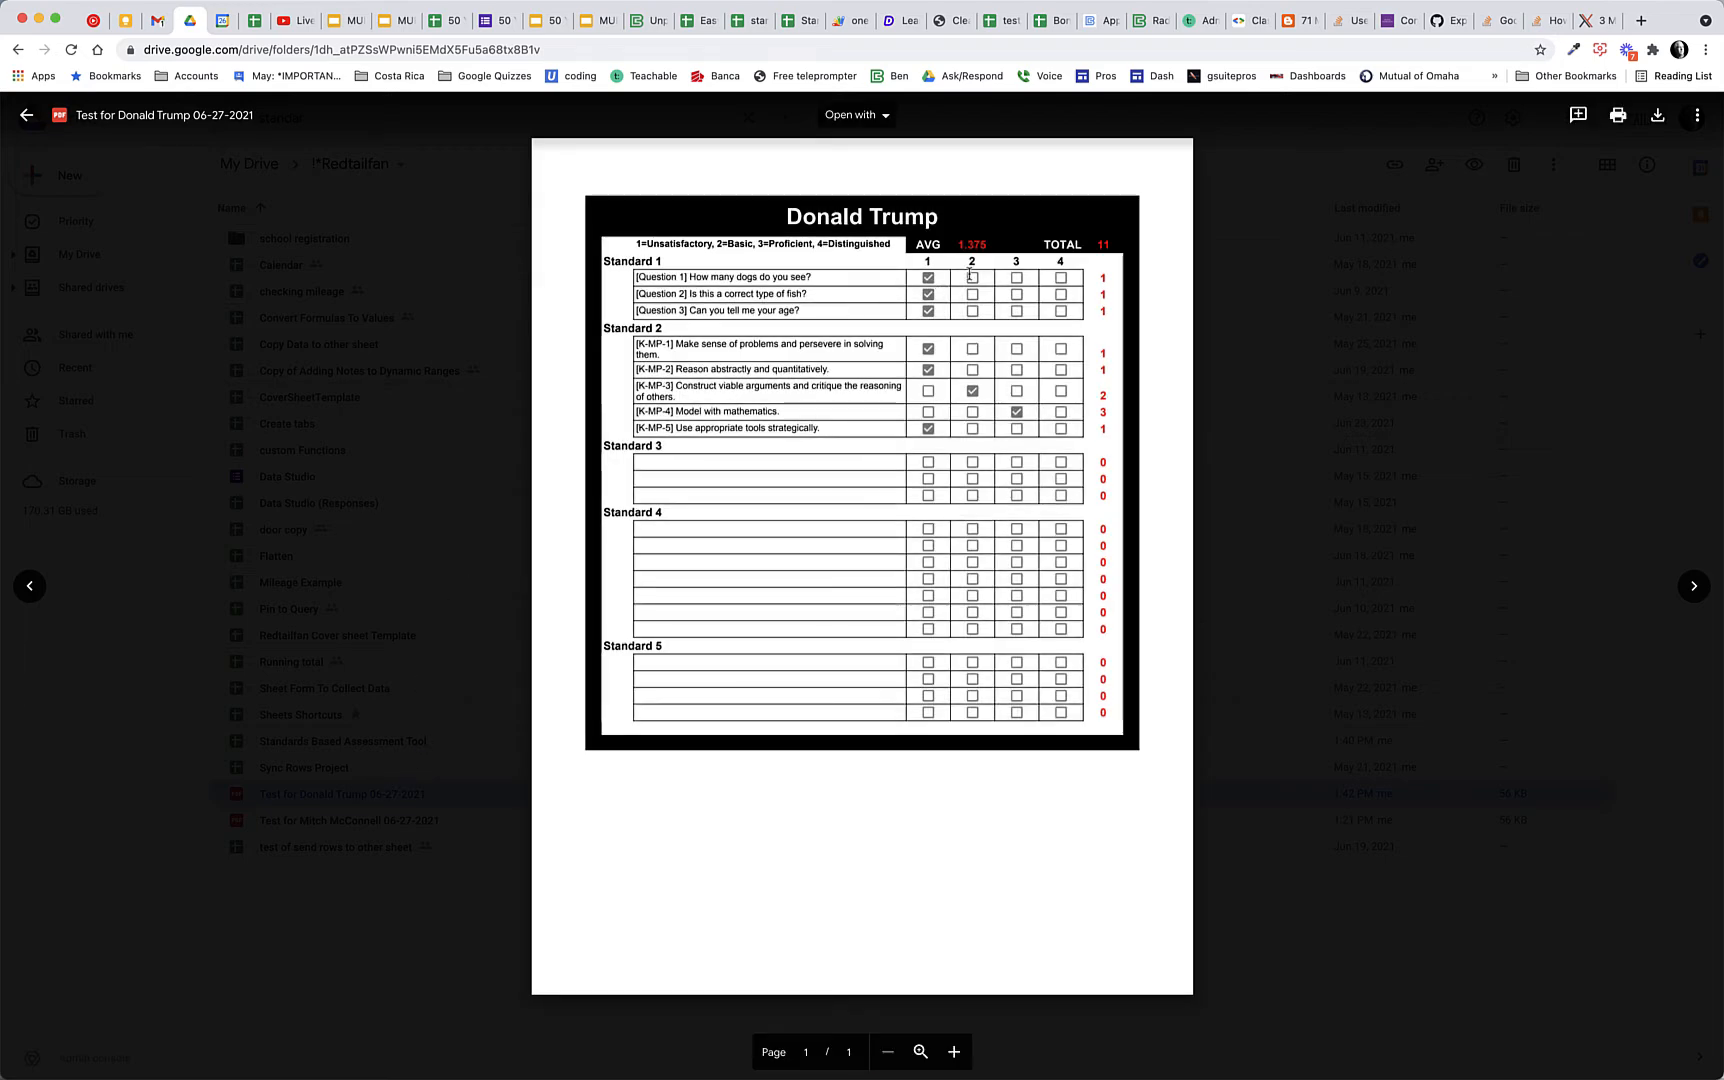
pyautogui.click(25, 115)
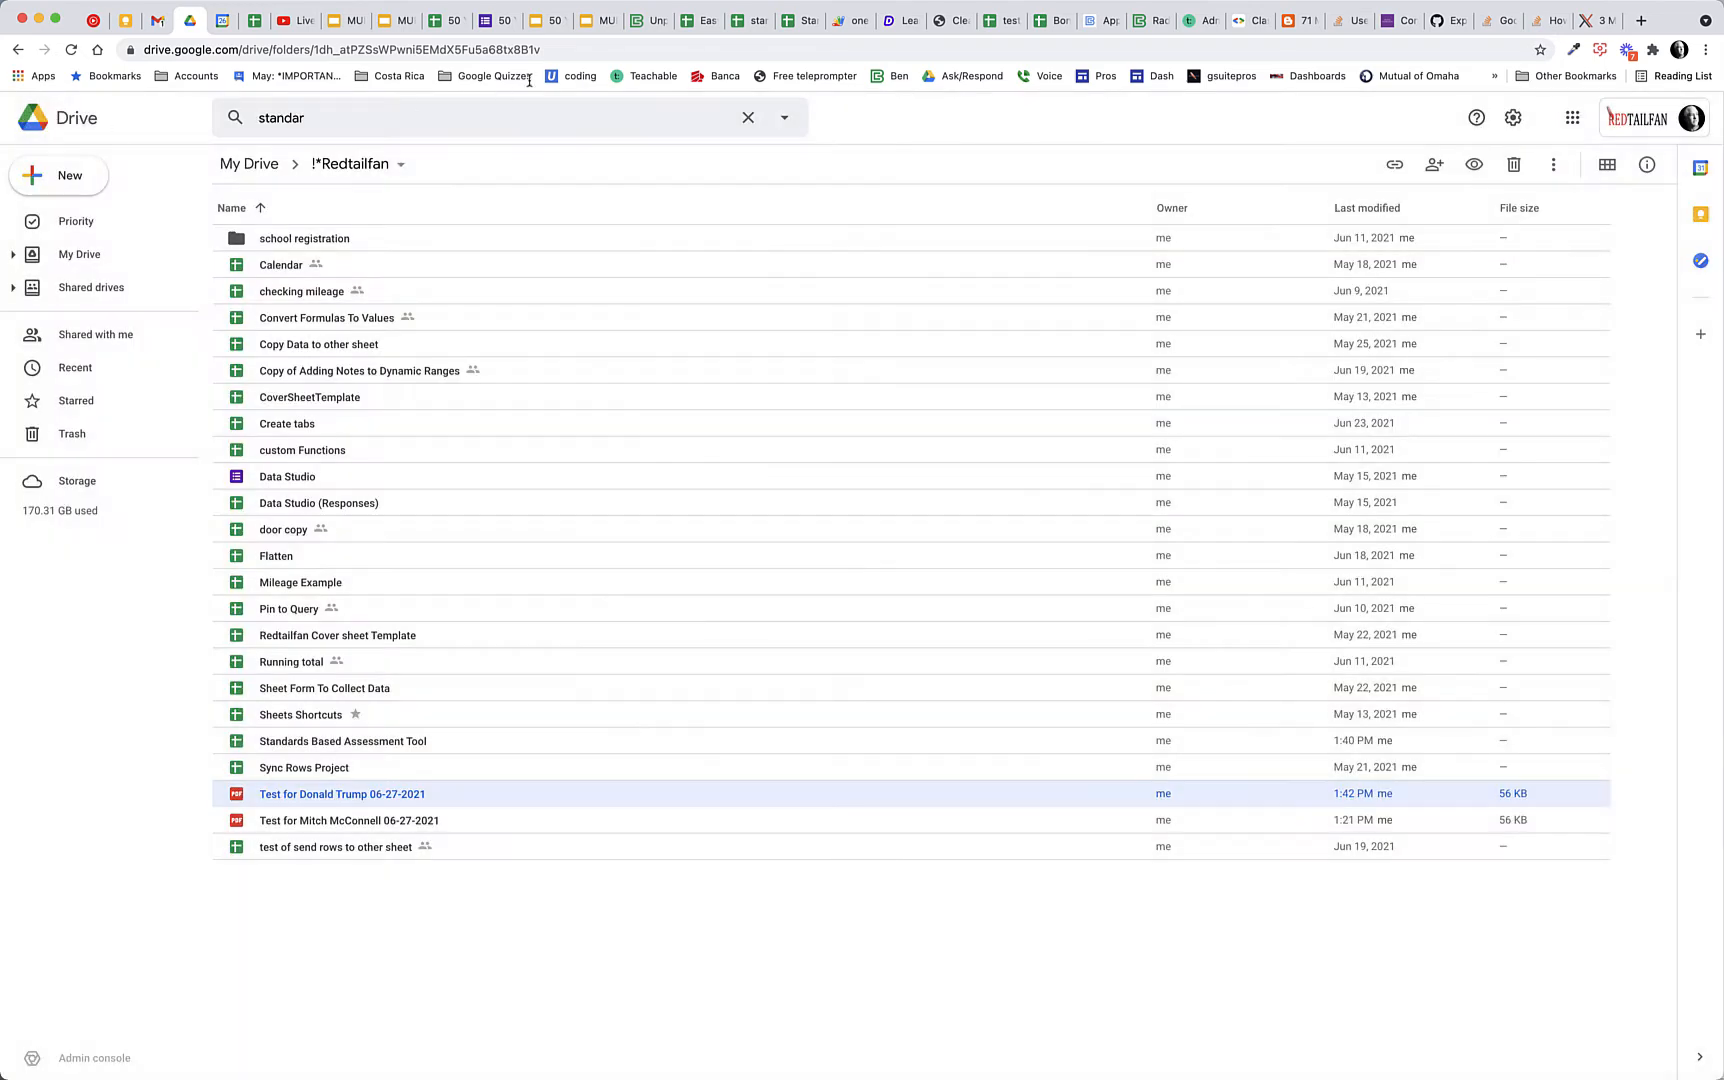
pyautogui.click(800, 24)
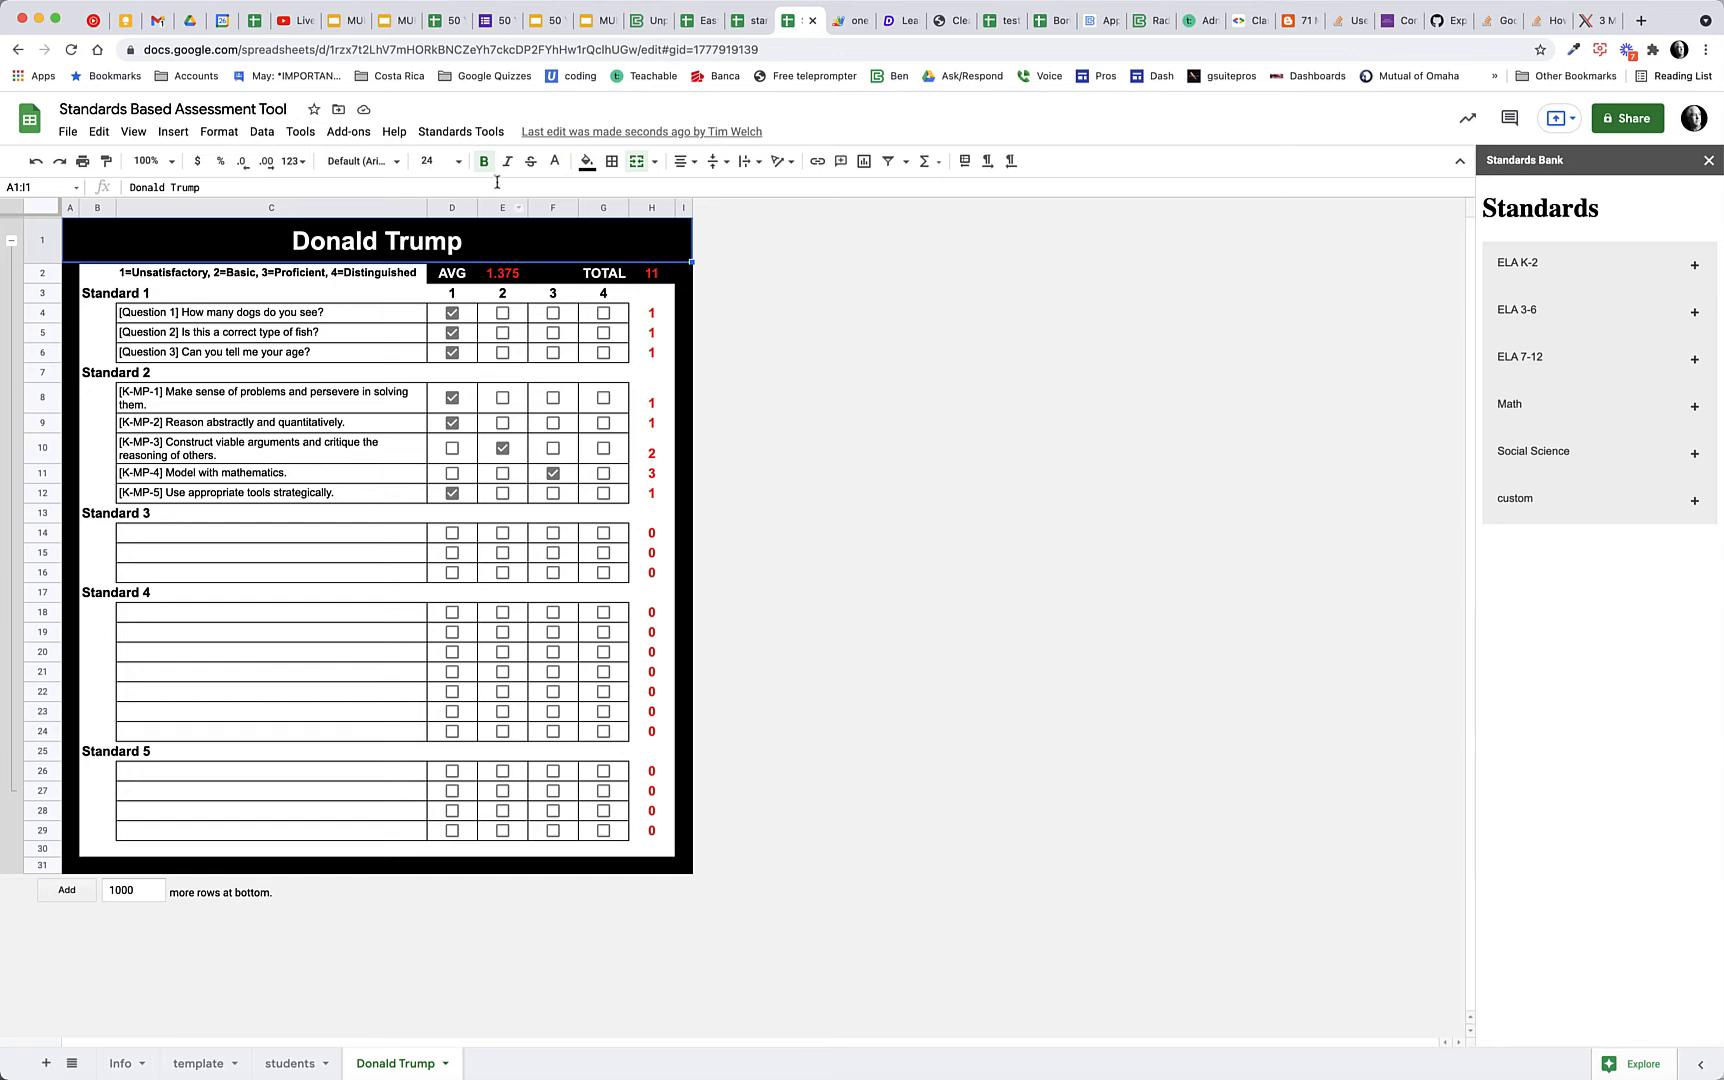
pyautogui.click(460, 131)
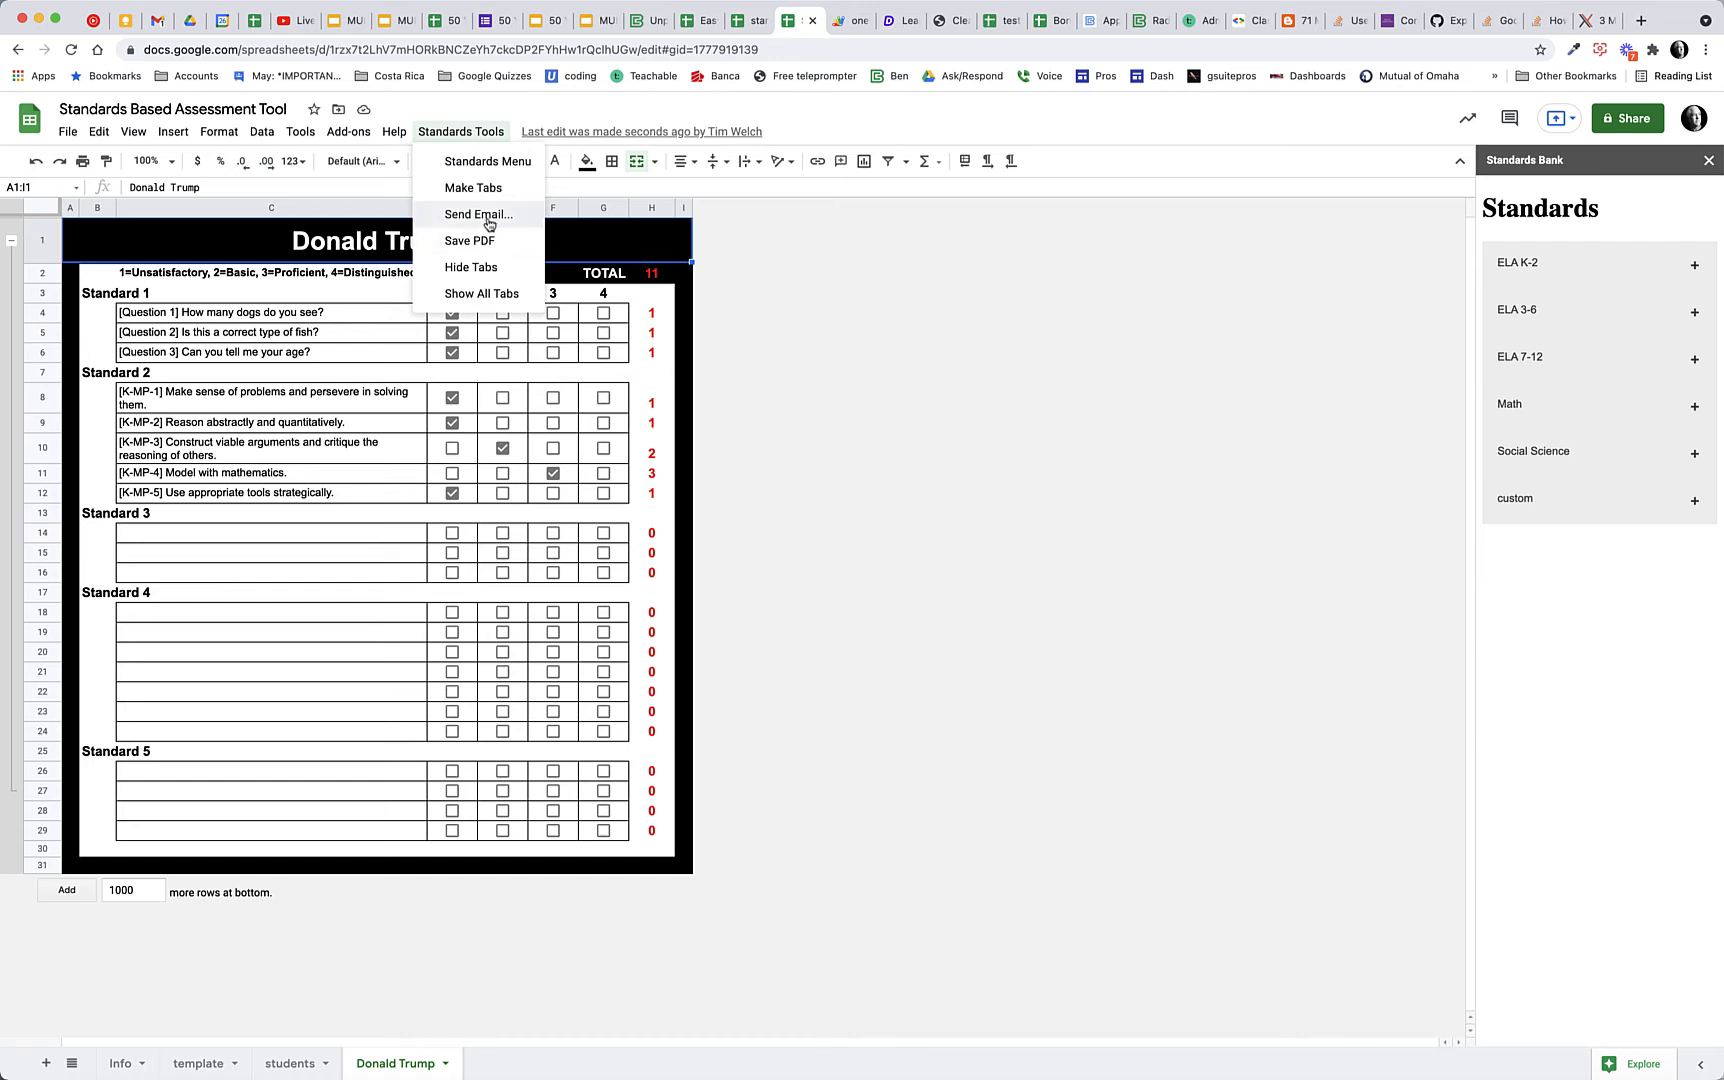
pyautogui.click(684, 272)
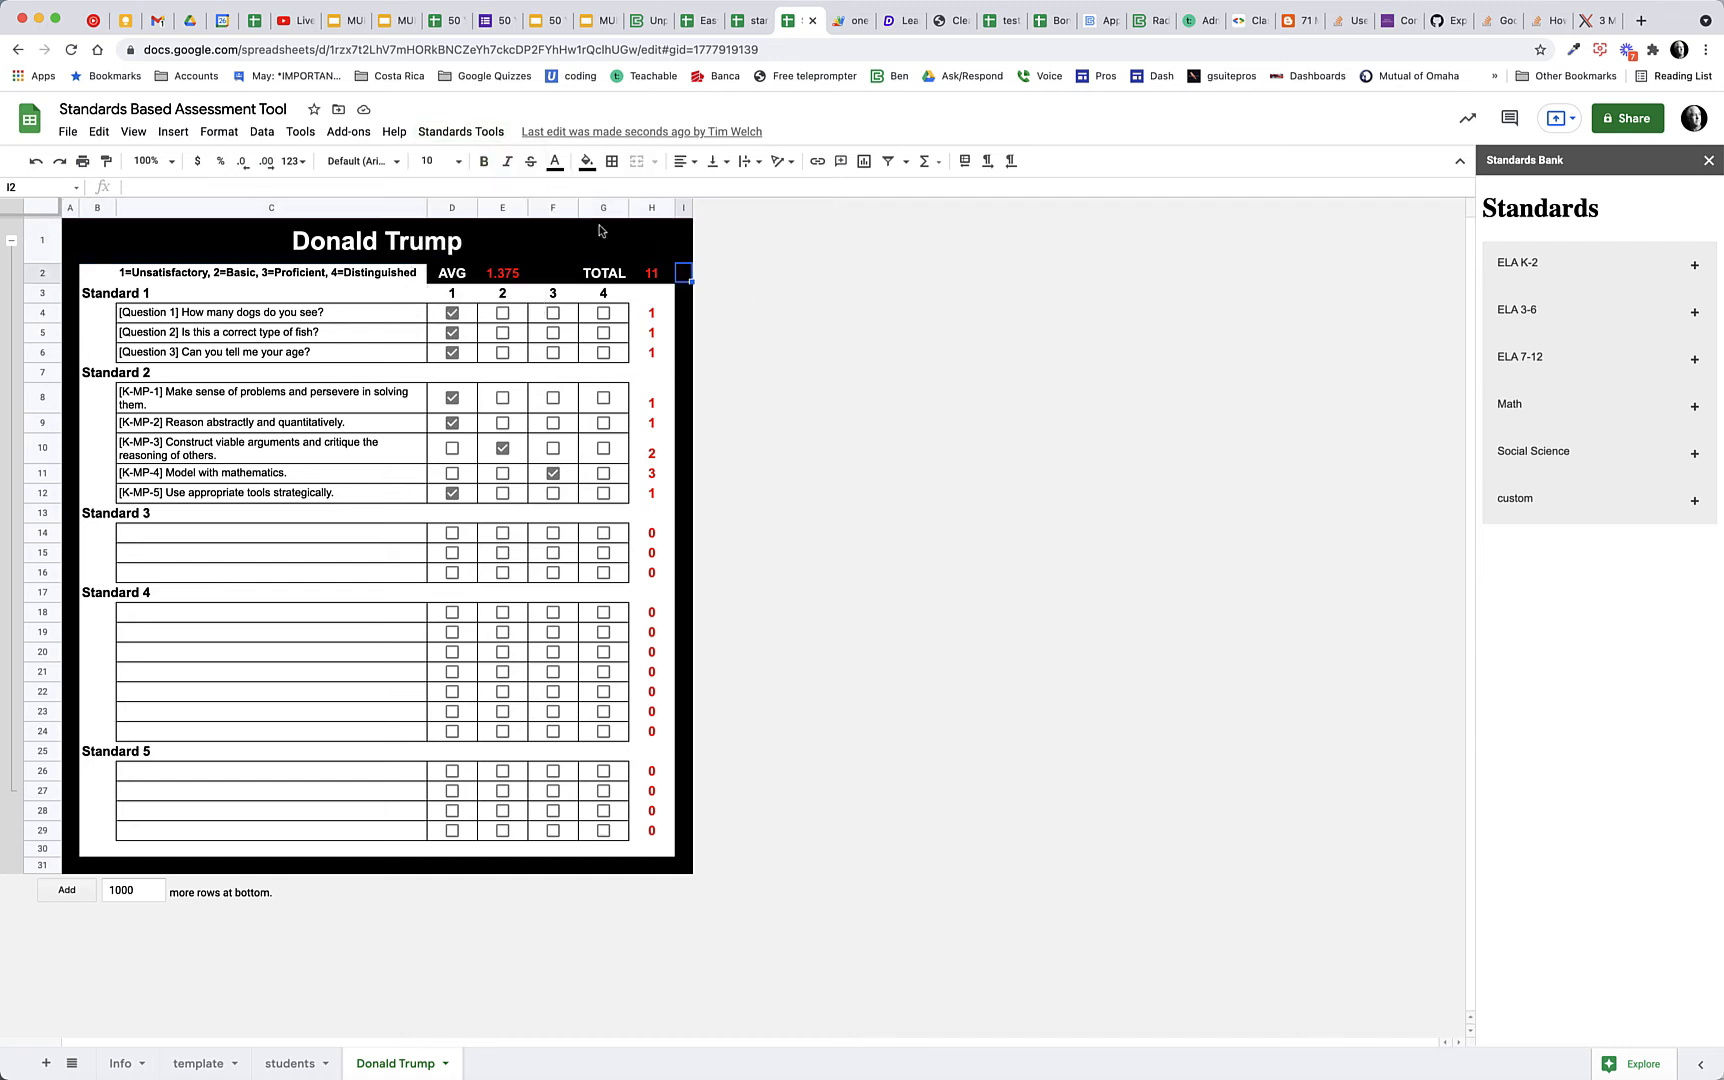
# Switch to Gmail, refresh the inbox, view the PDF attached to the new Test Attached message, and return to the spreadsheet
pyautogui.click(157, 20)
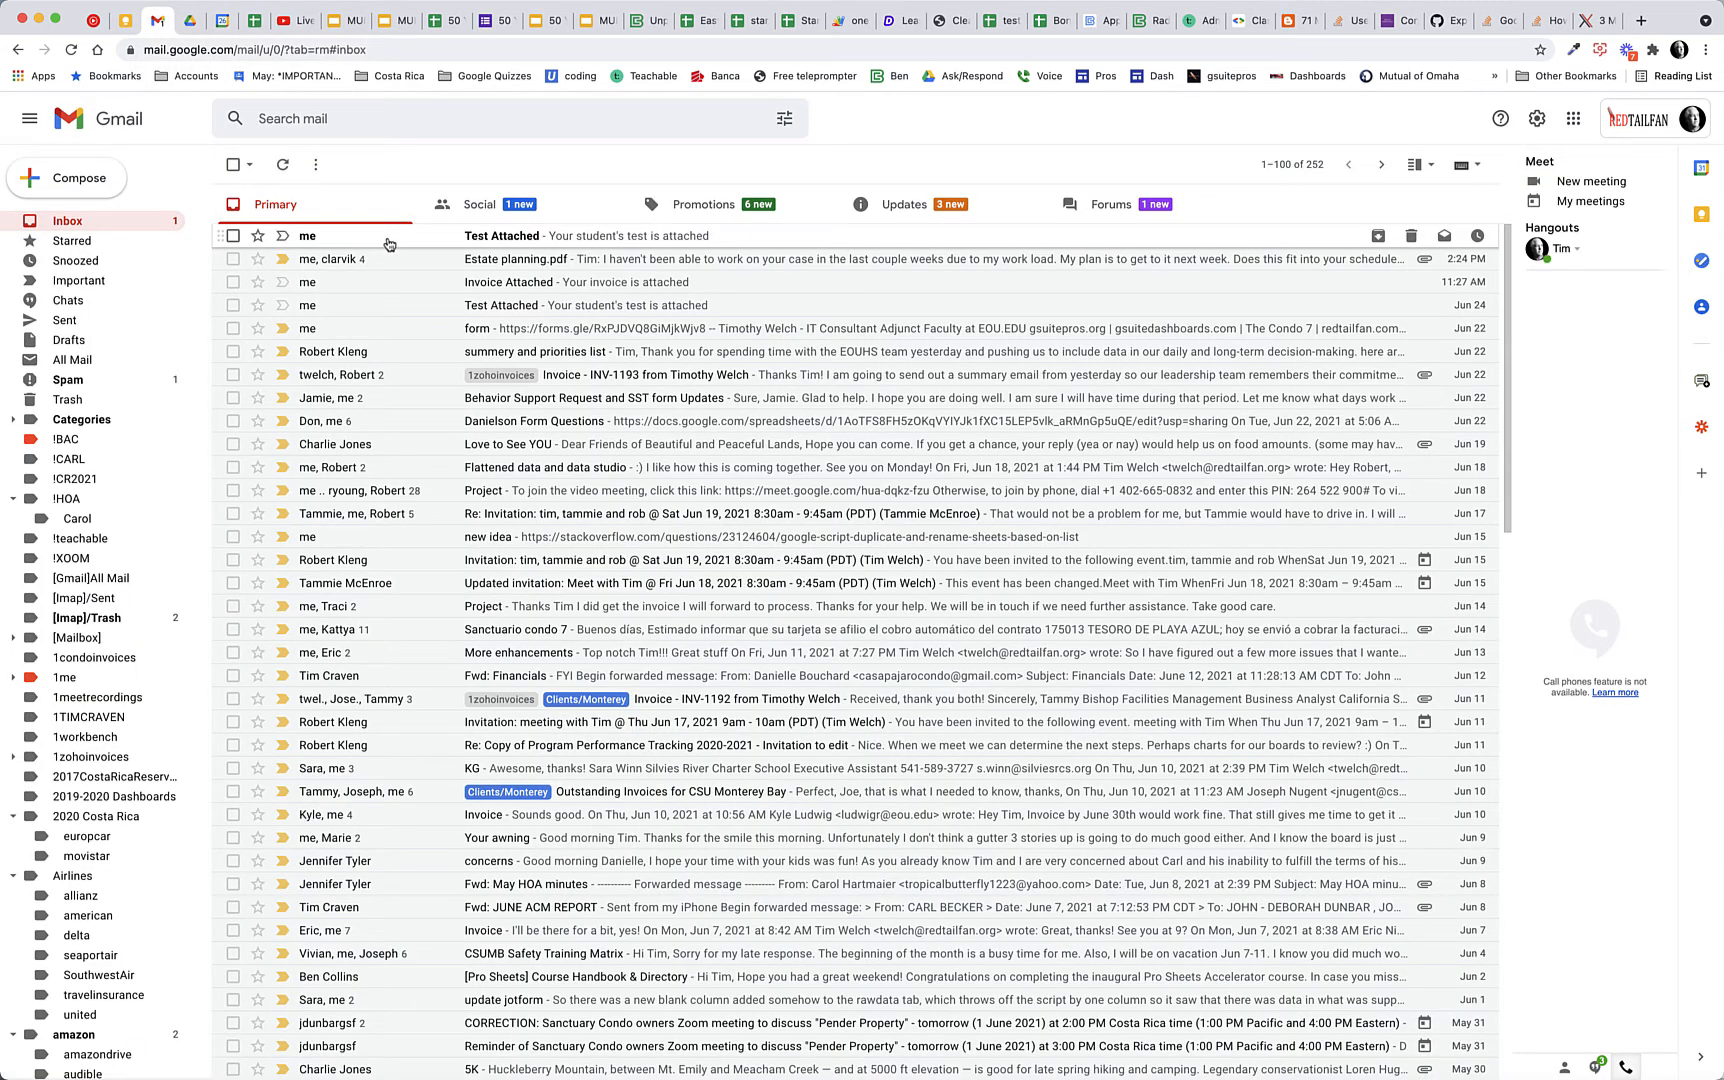
pyautogui.click(284, 167)
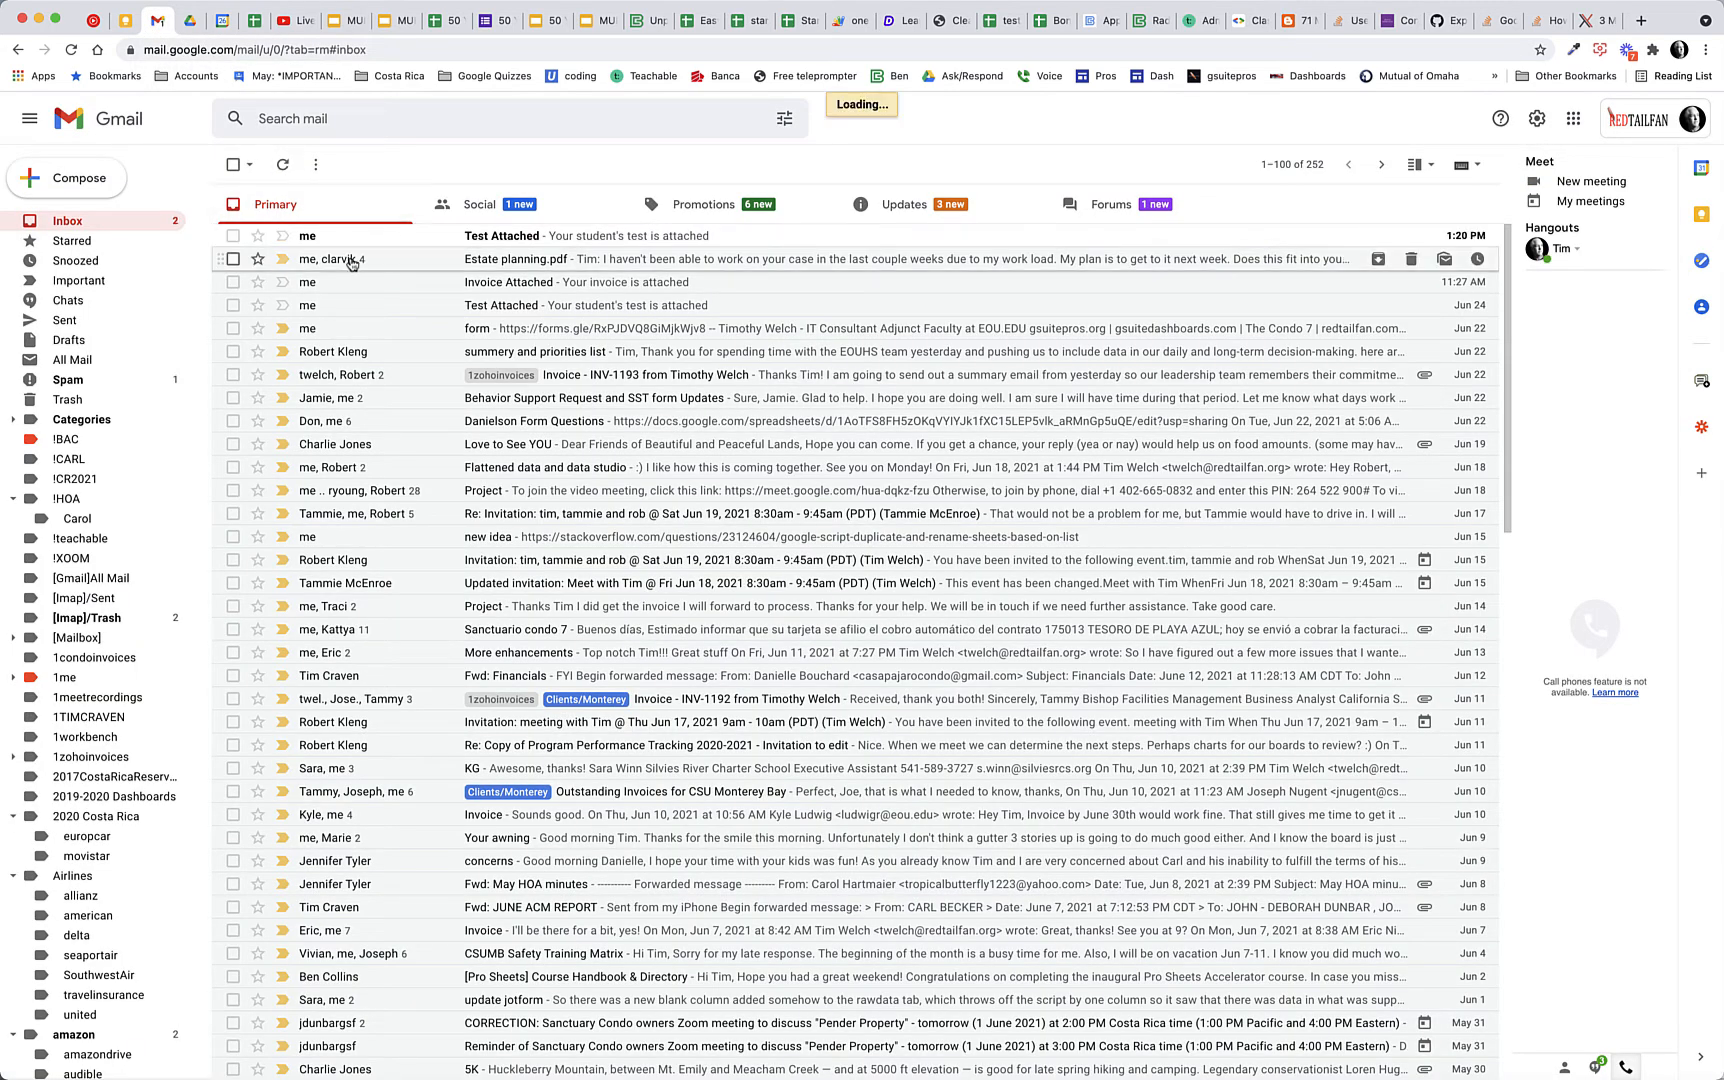
pyautogui.click(362, 240)
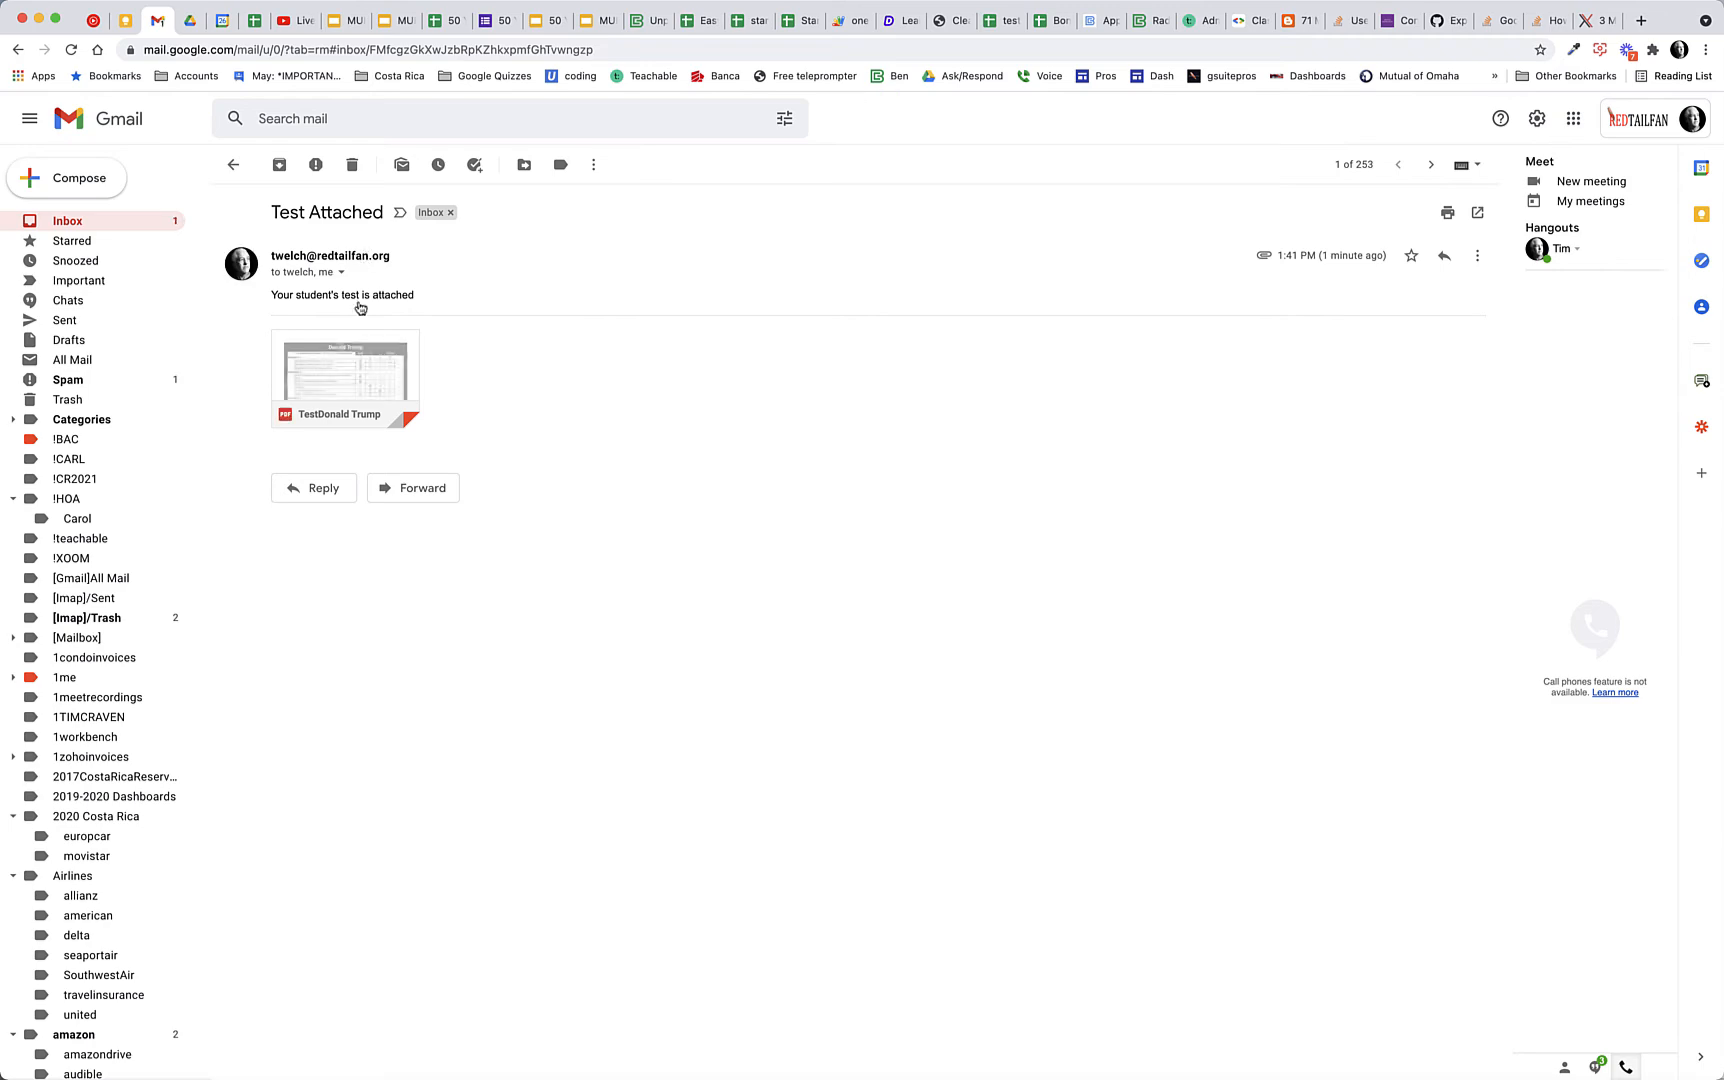
pyautogui.click(346, 373)
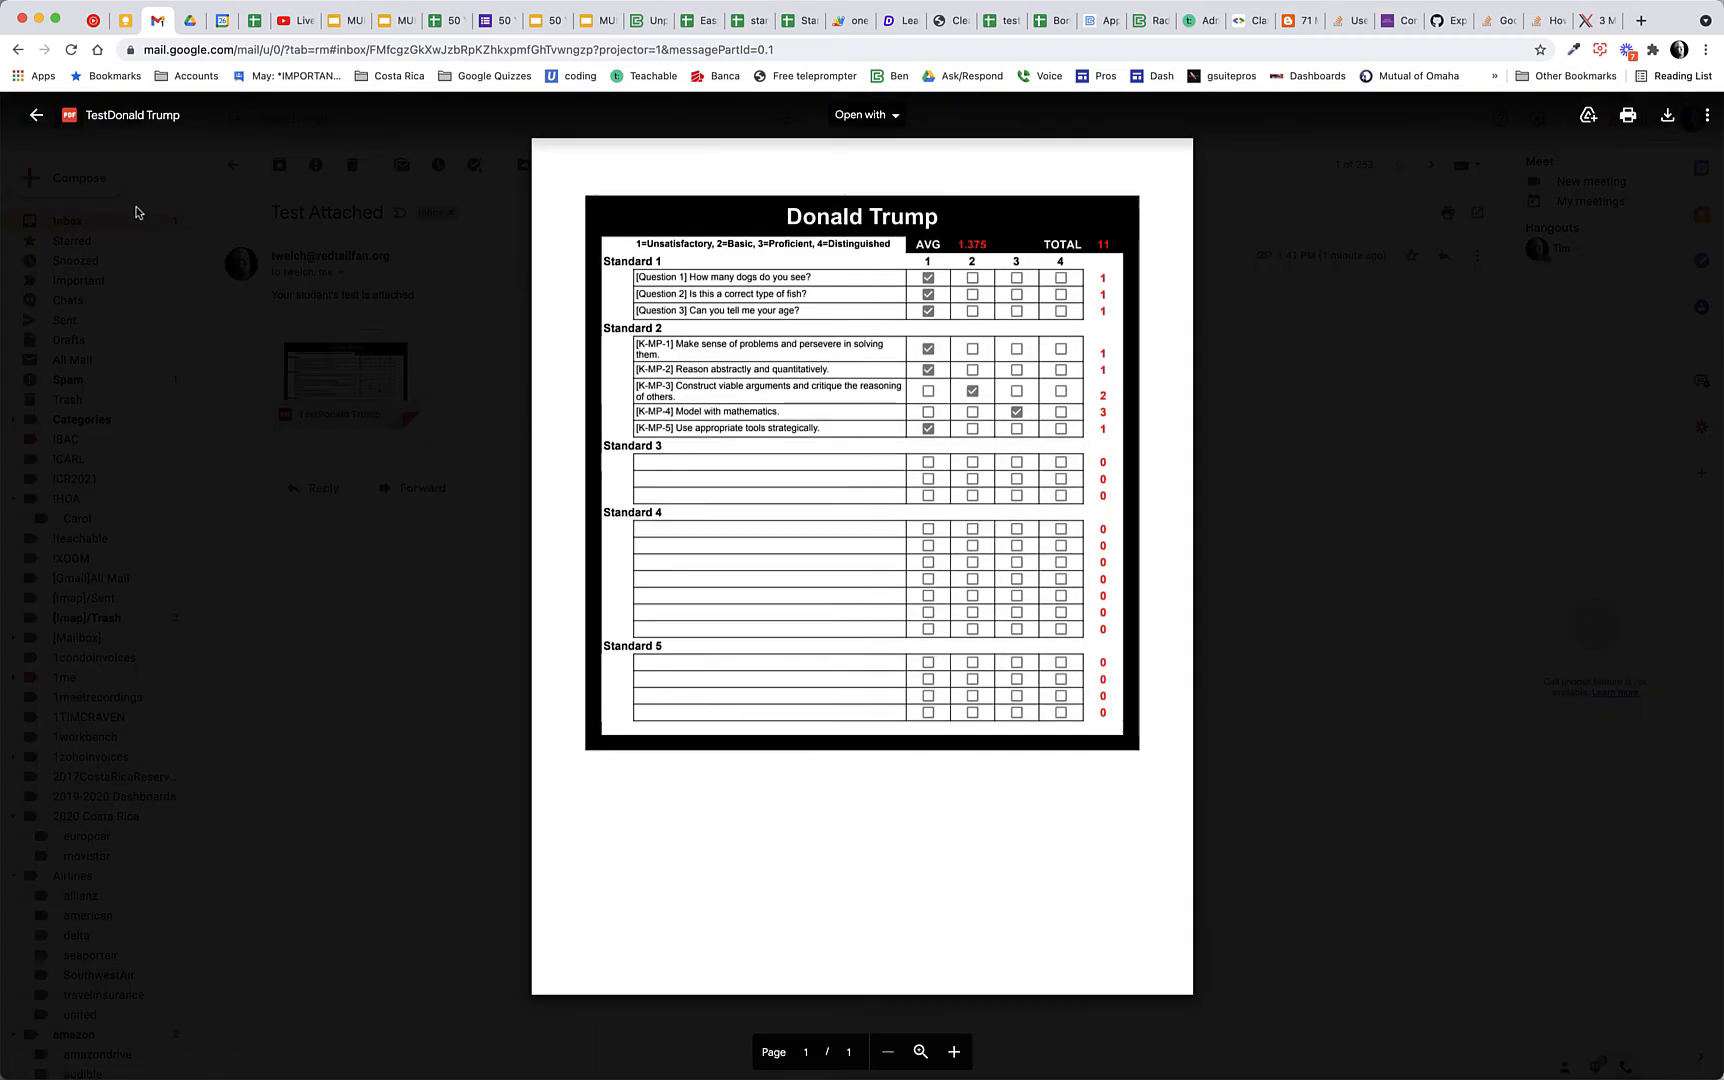
pyautogui.click(36, 115)
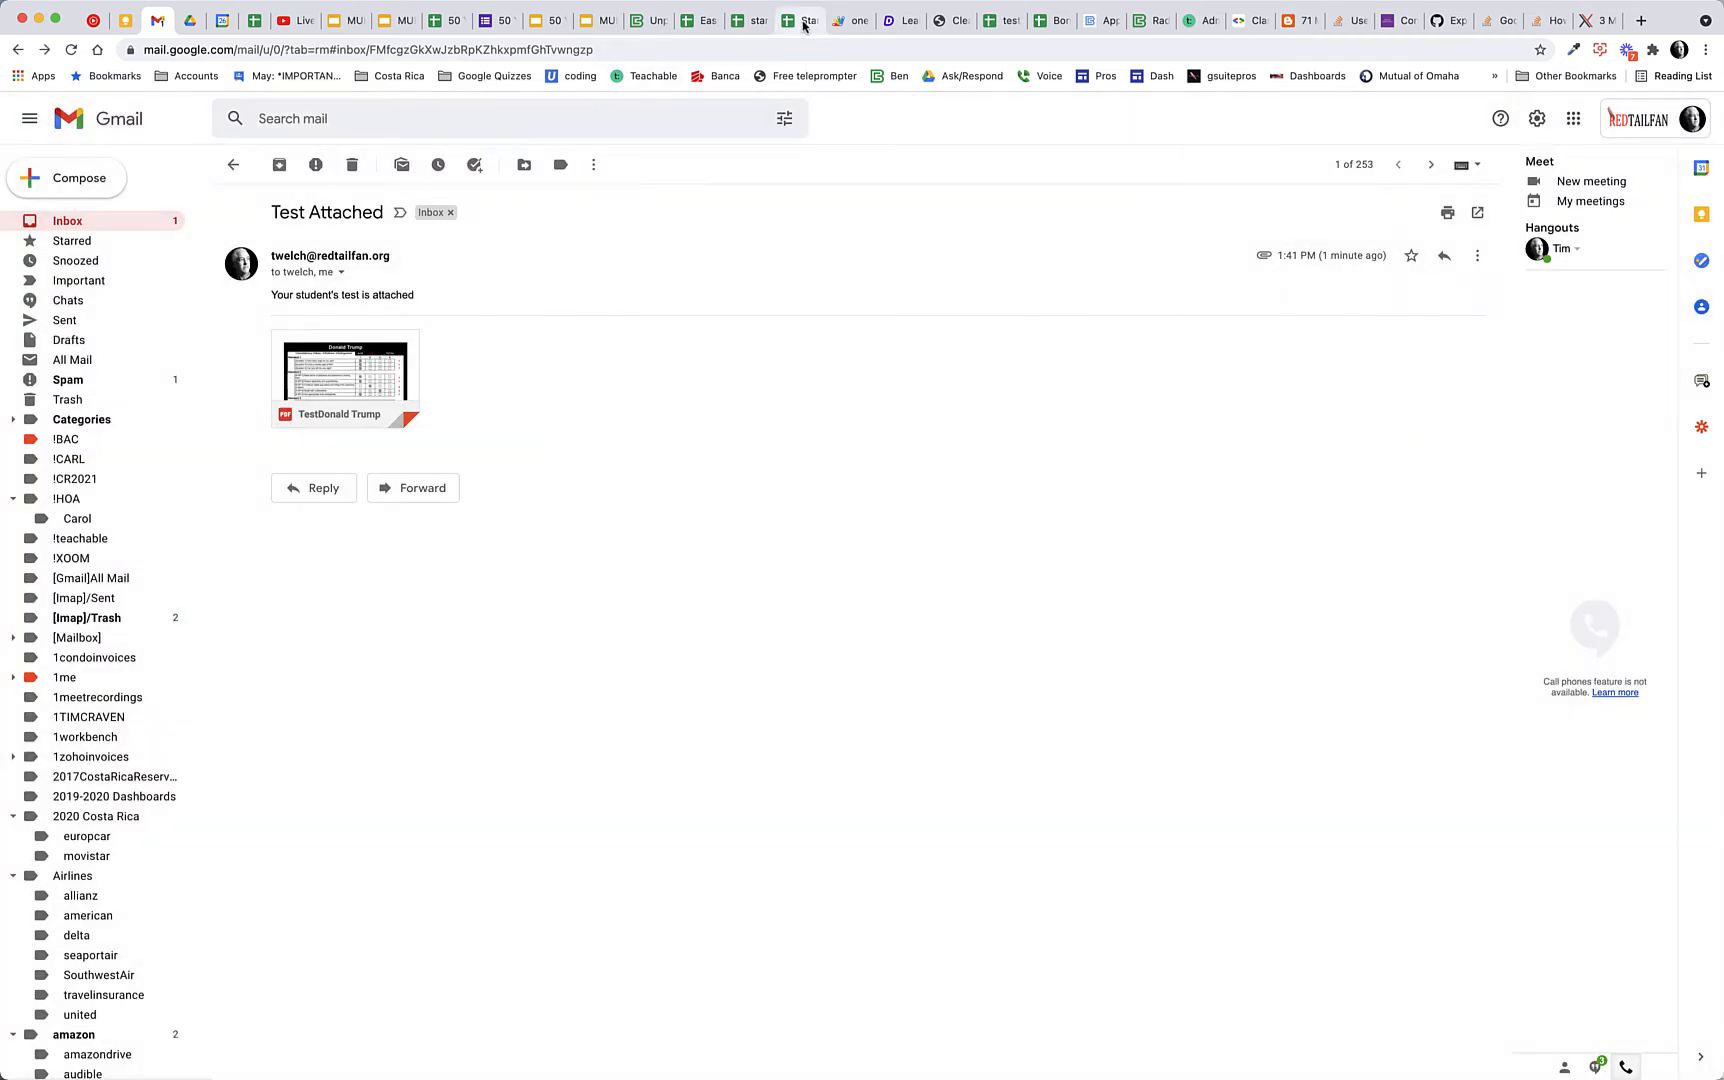
pyautogui.click(803, 22)
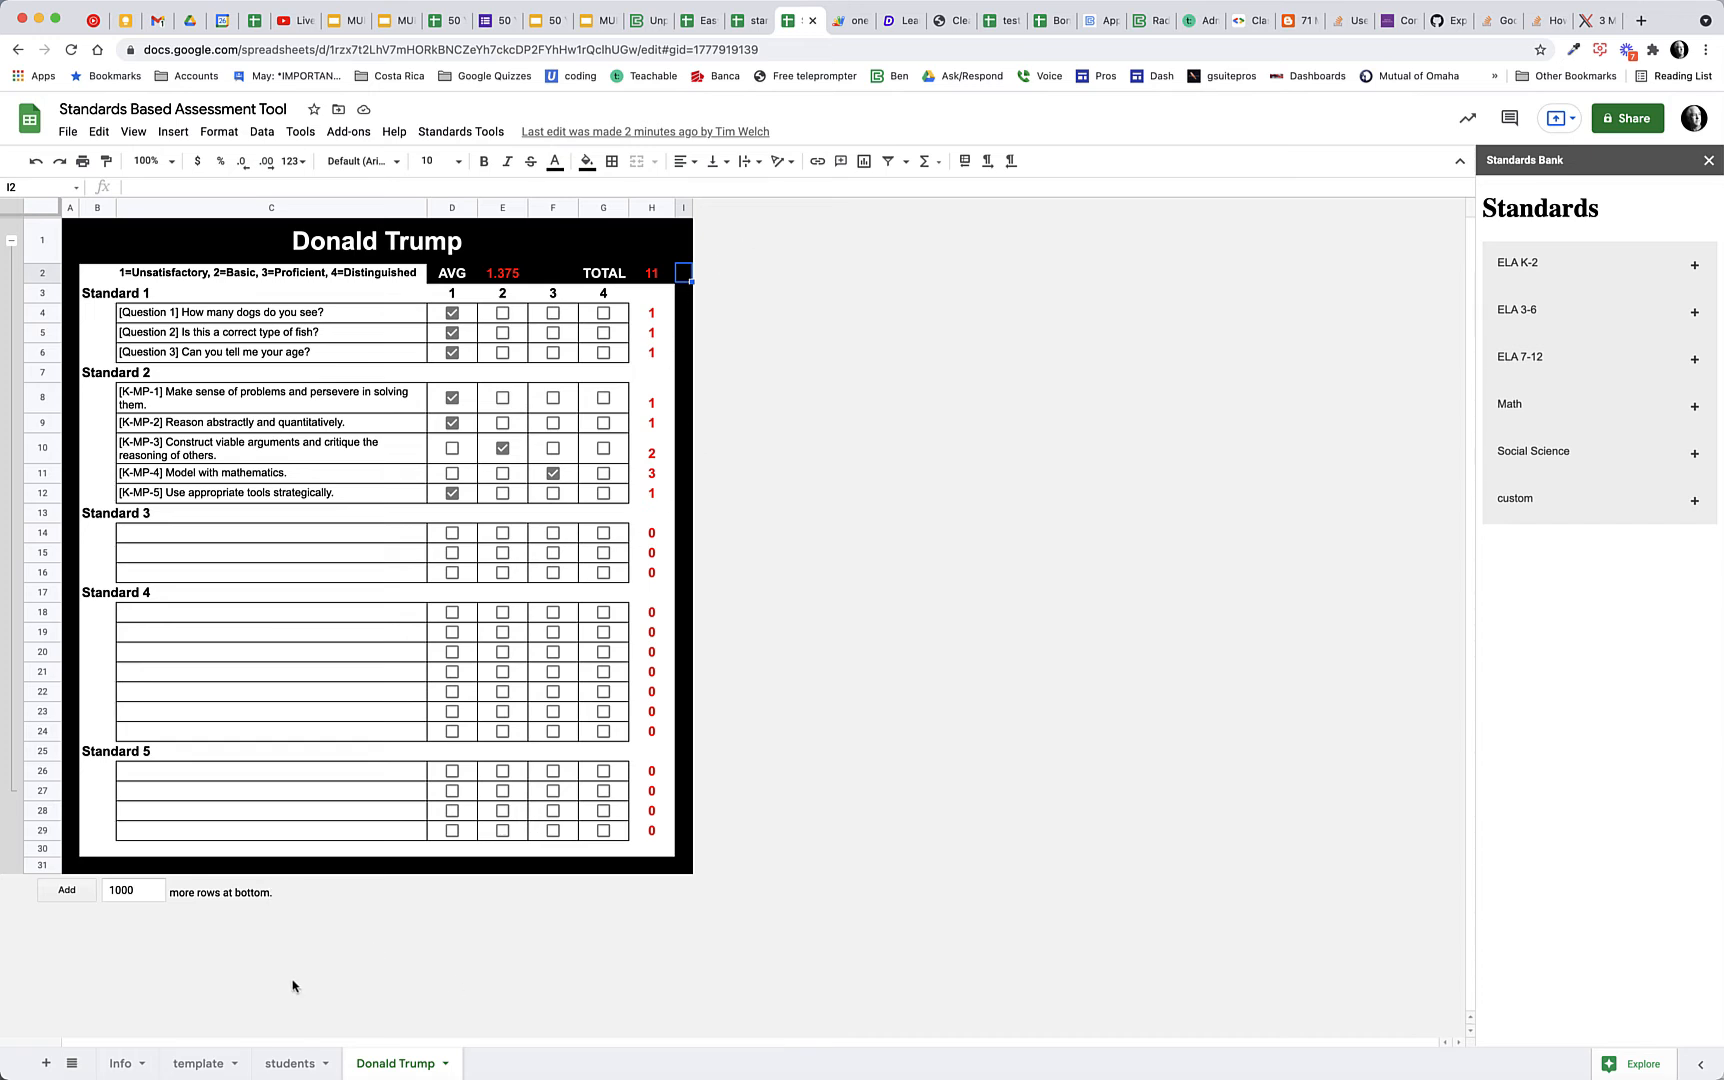
# Add the Math standards 3-MP-1, 3-MP-2 and 3-MP-3 from the Standards Bank under Standard 1 on the template sheet, starting at C4
pyautogui.click(283, 1068)
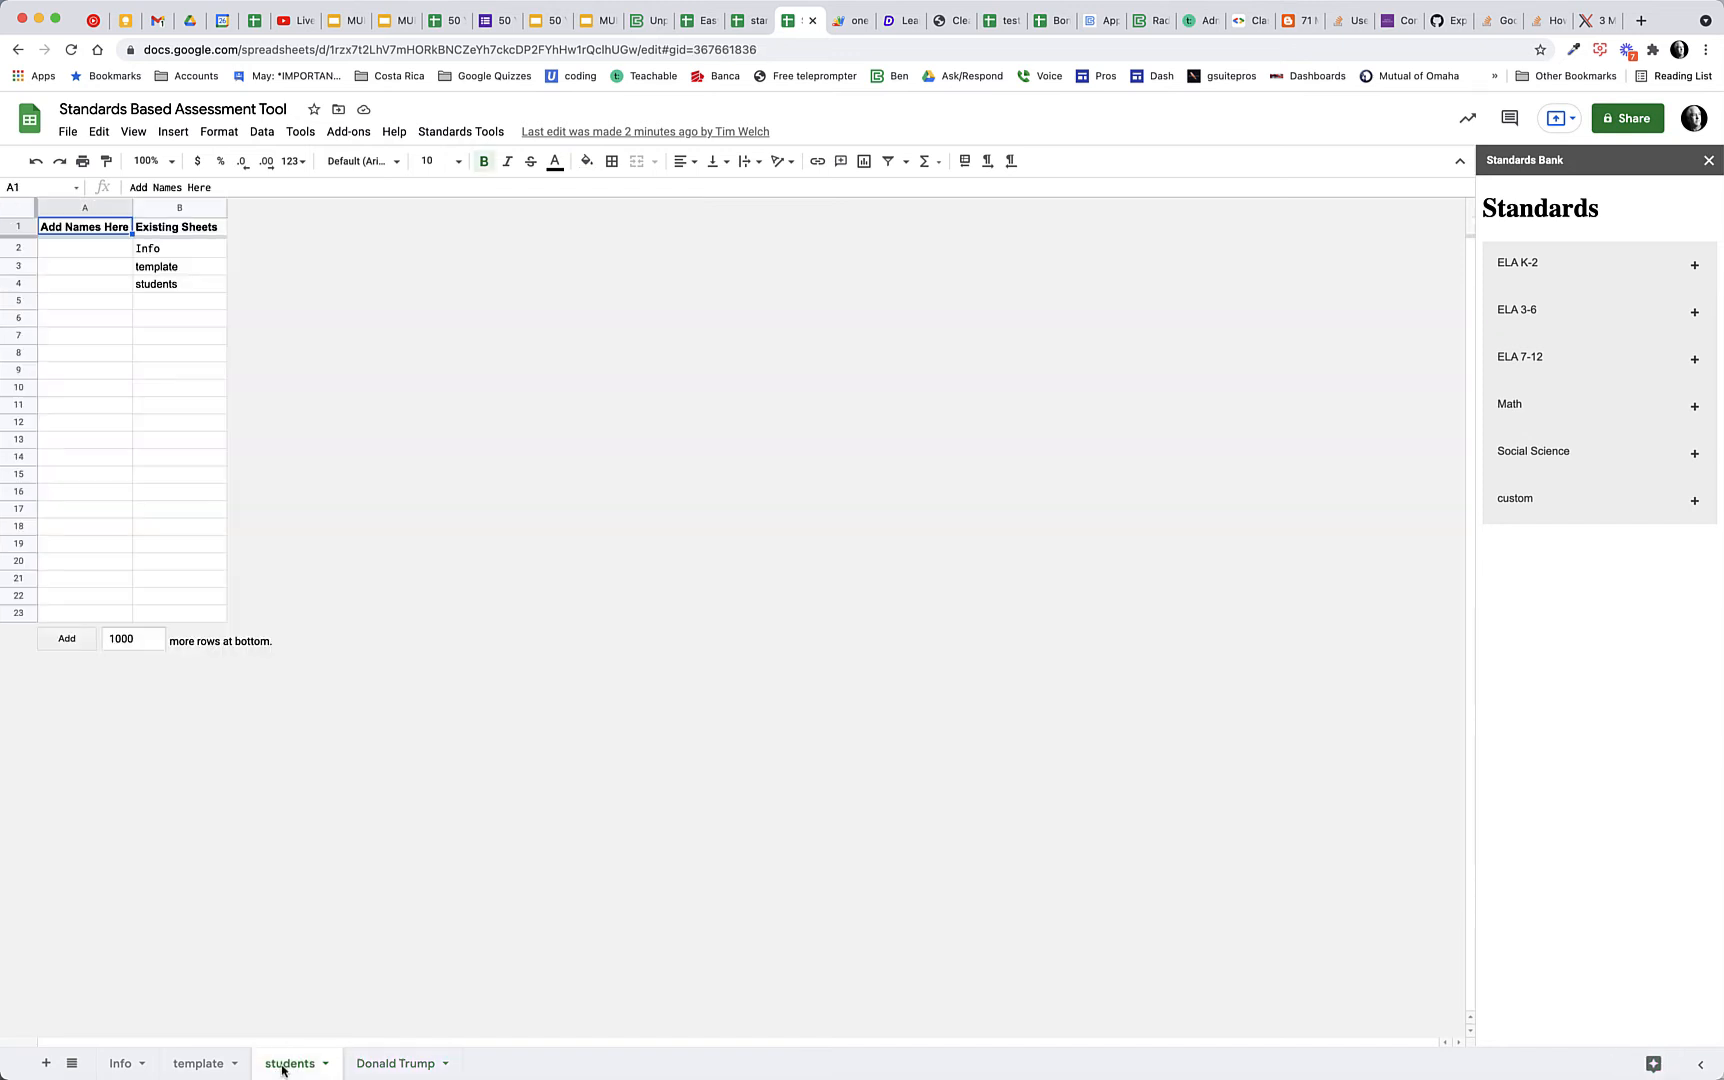
pyautogui.click(206, 1068)
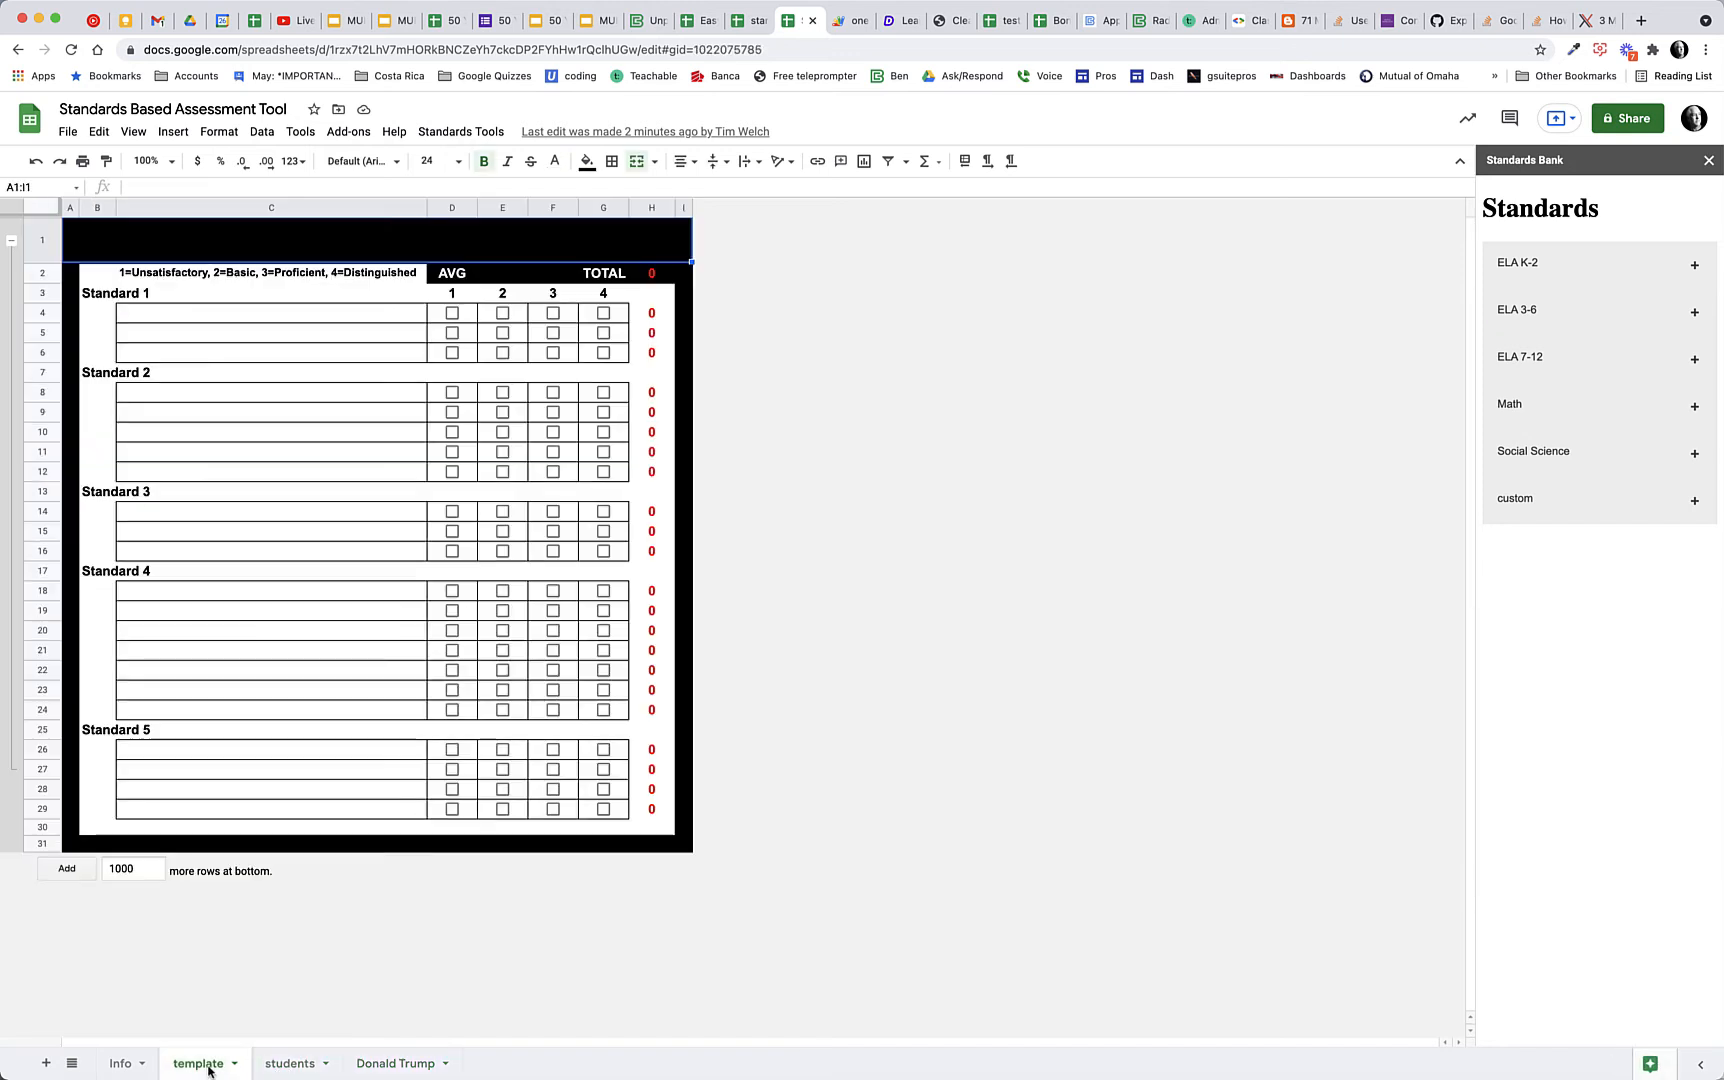
pyautogui.click(232, 316)
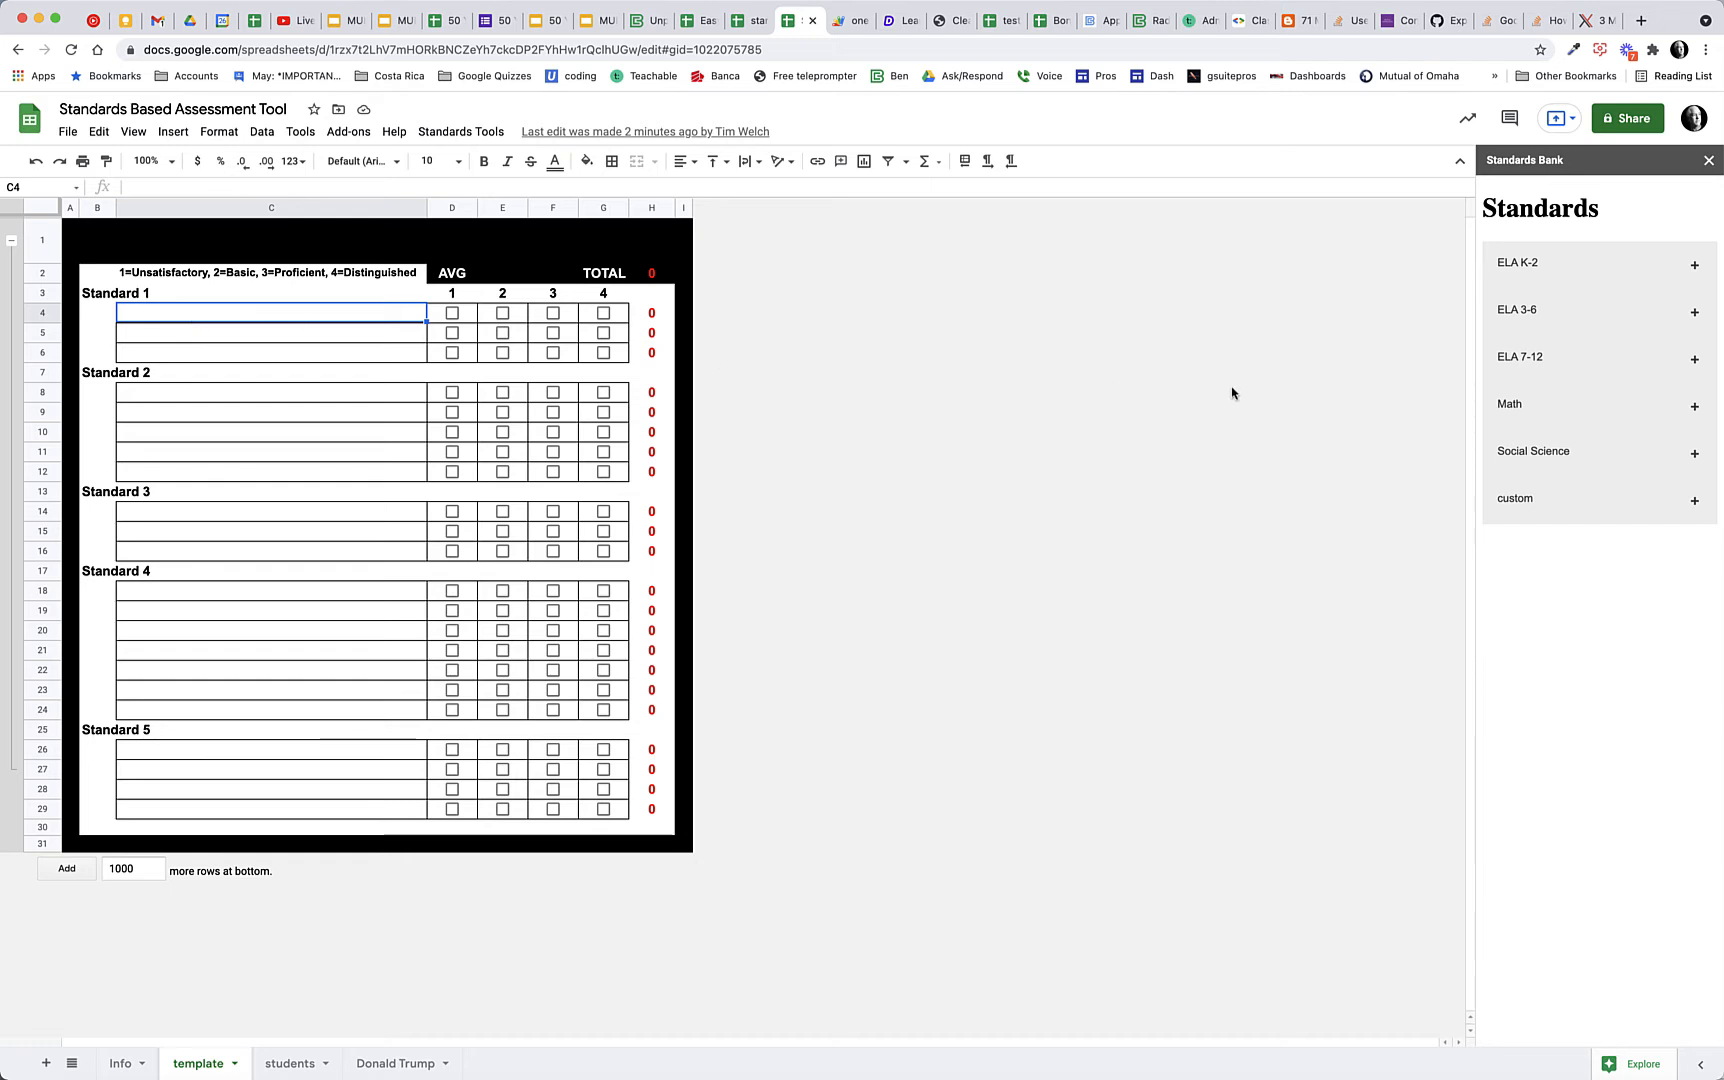
pyautogui.click(1694, 405)
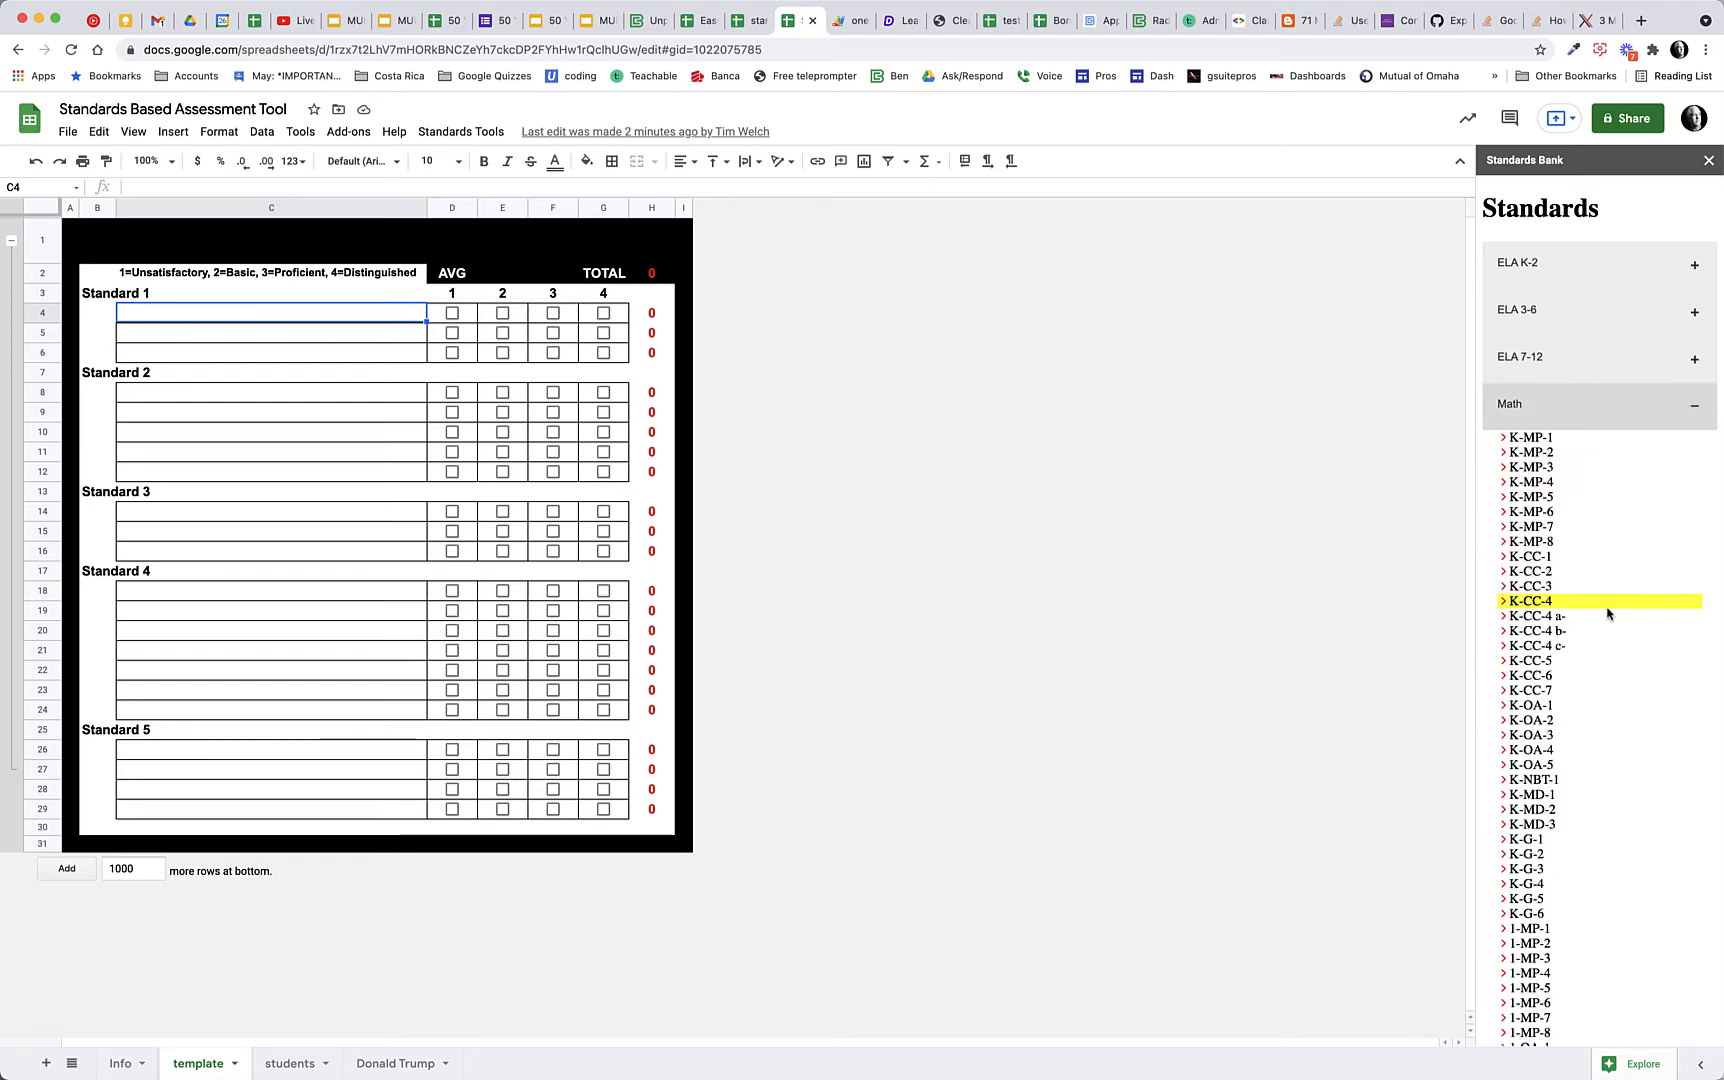
pyautogui.scroll(-12, 1607, 613)
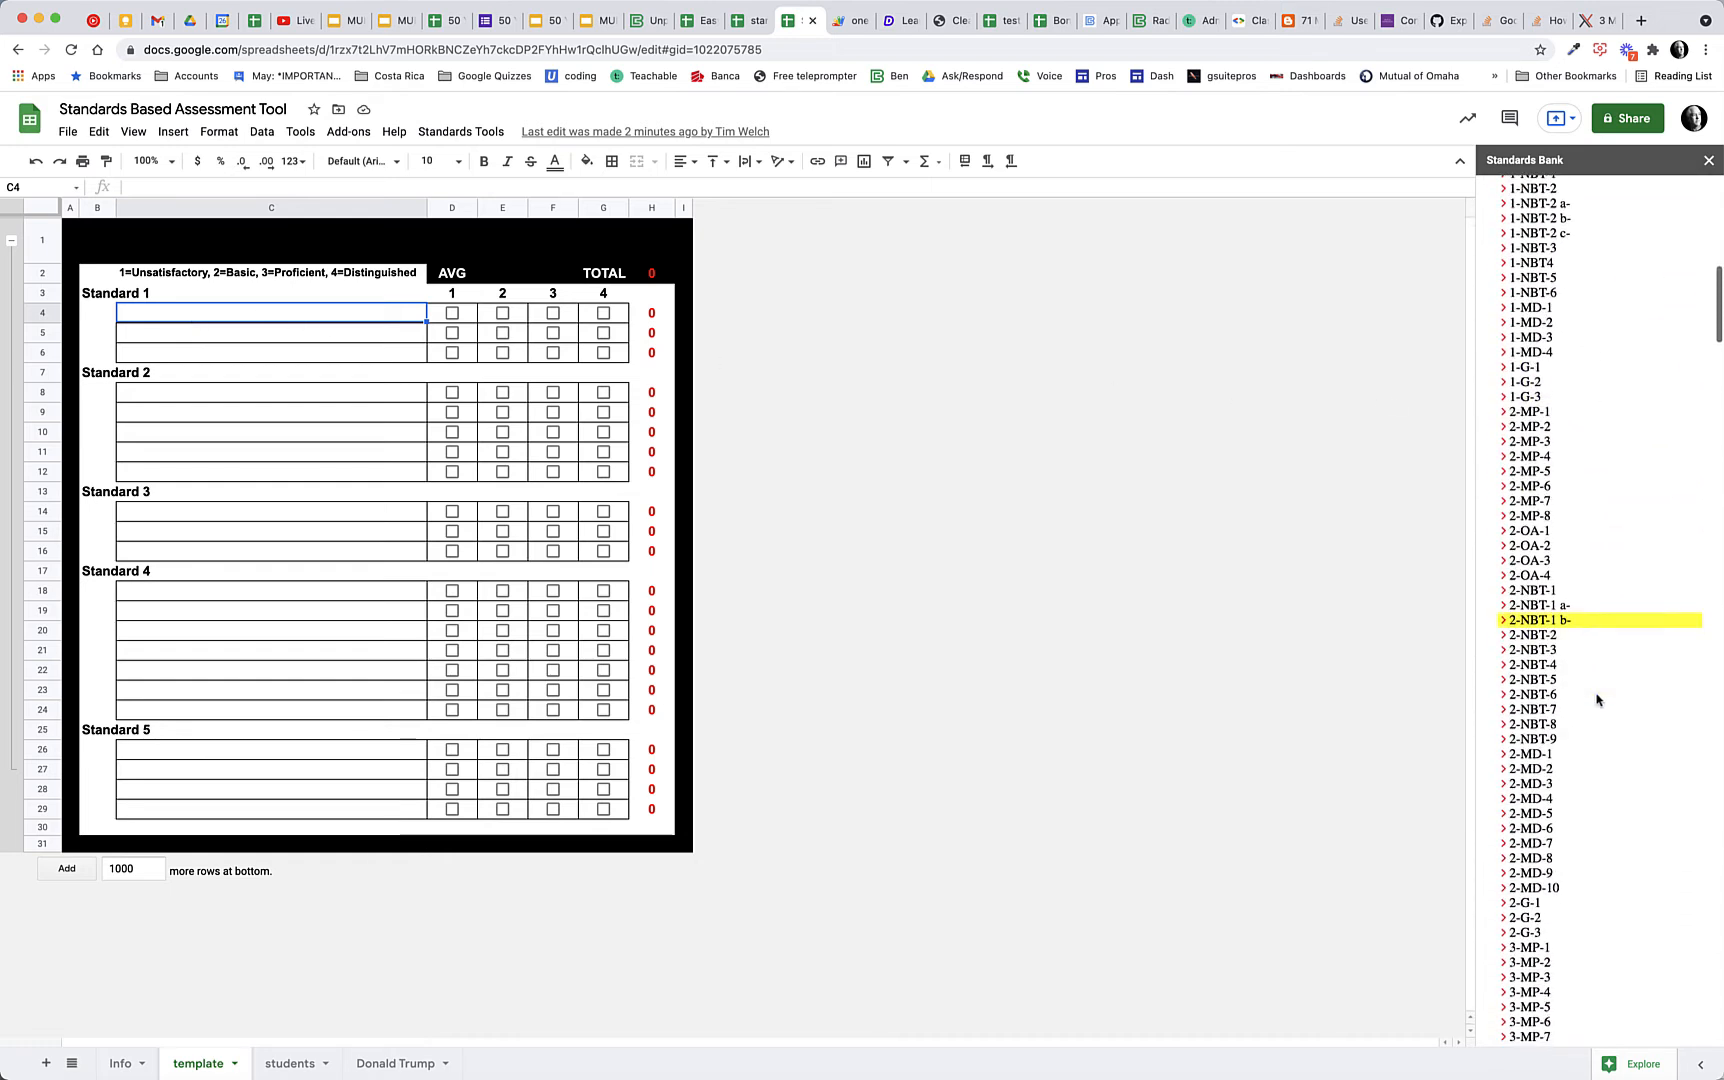
pyautogui.scroll(-10, 1597, 700)
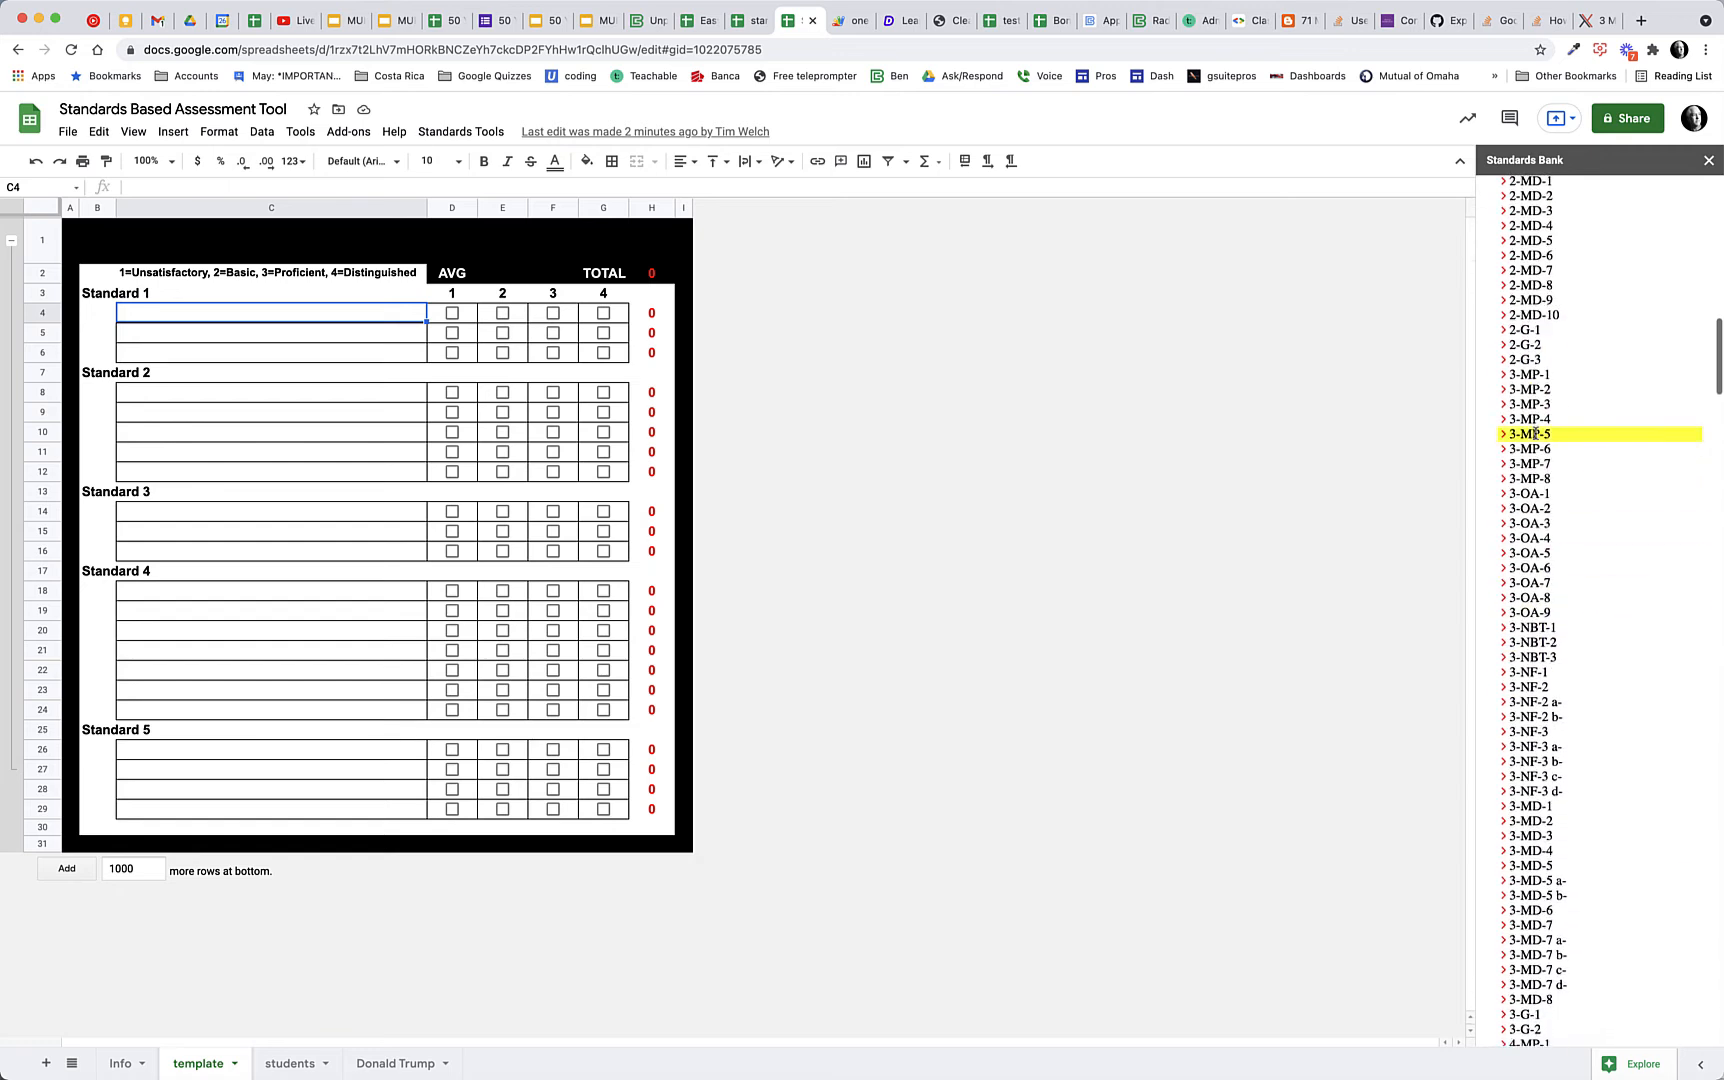
pyautogui.click(1523, 376)
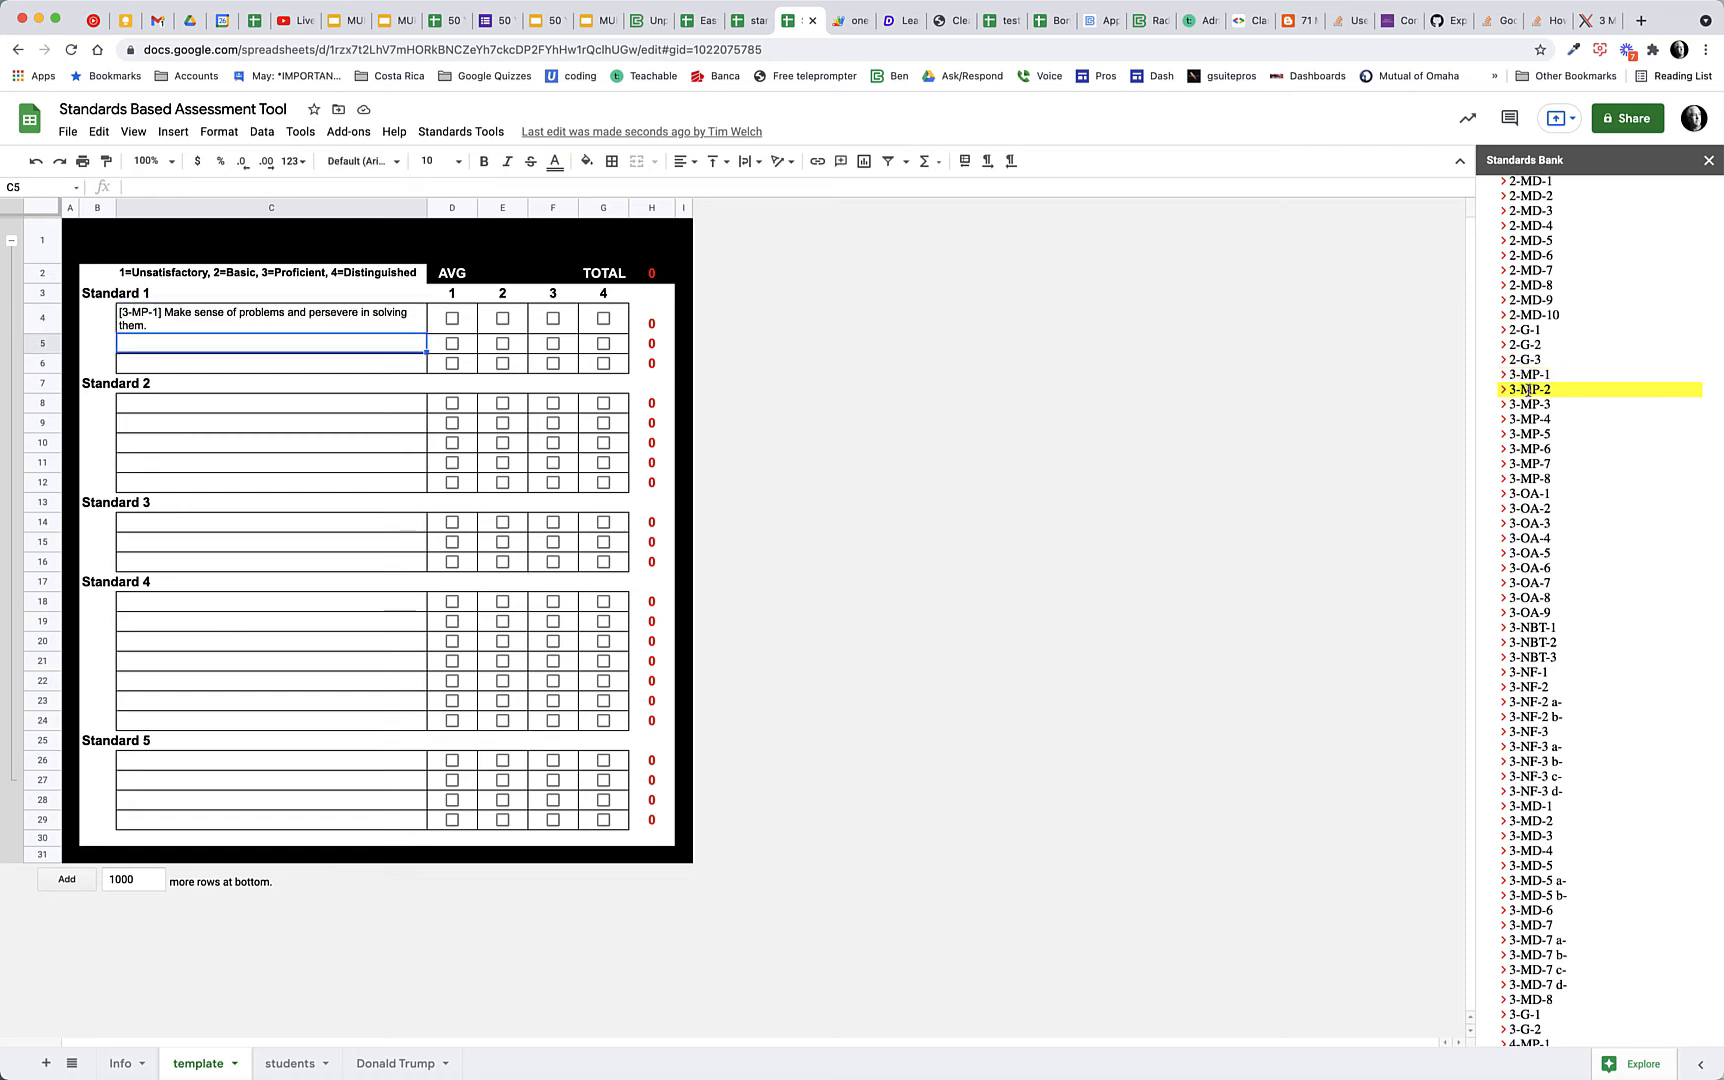
pyautogui.click(1527, 390)
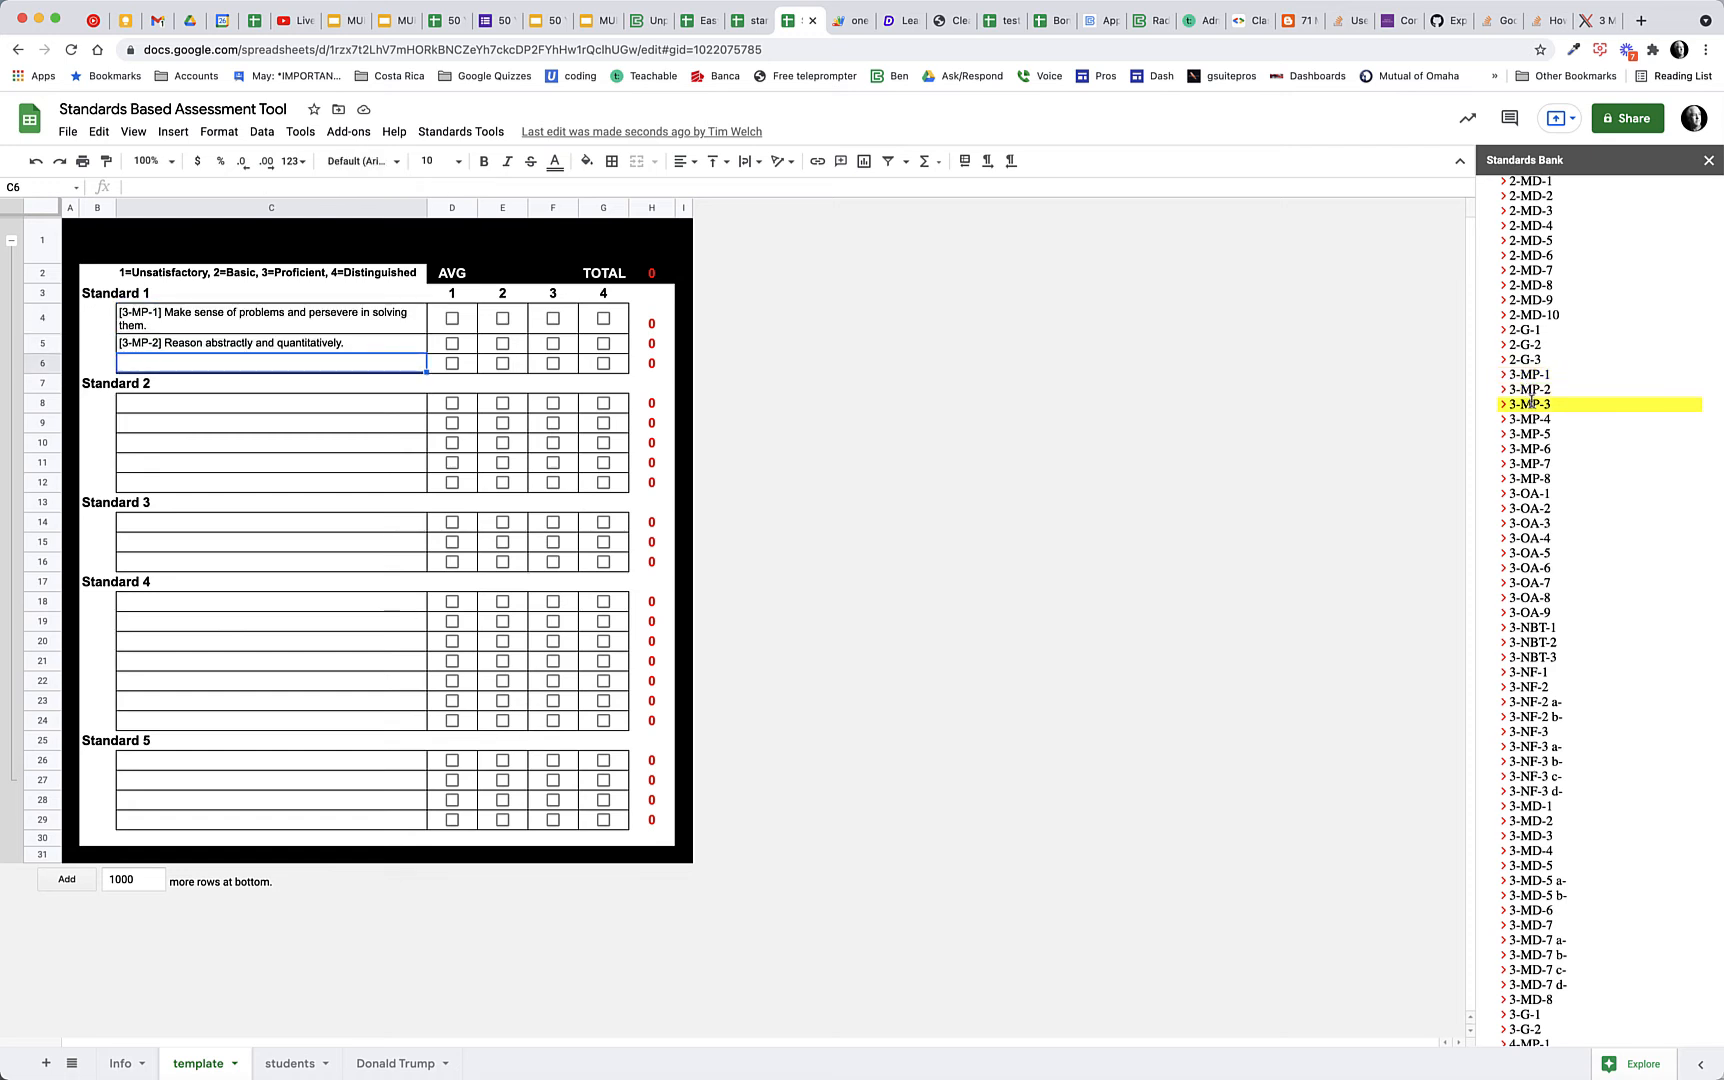
pyautogui.click(1533, 404)
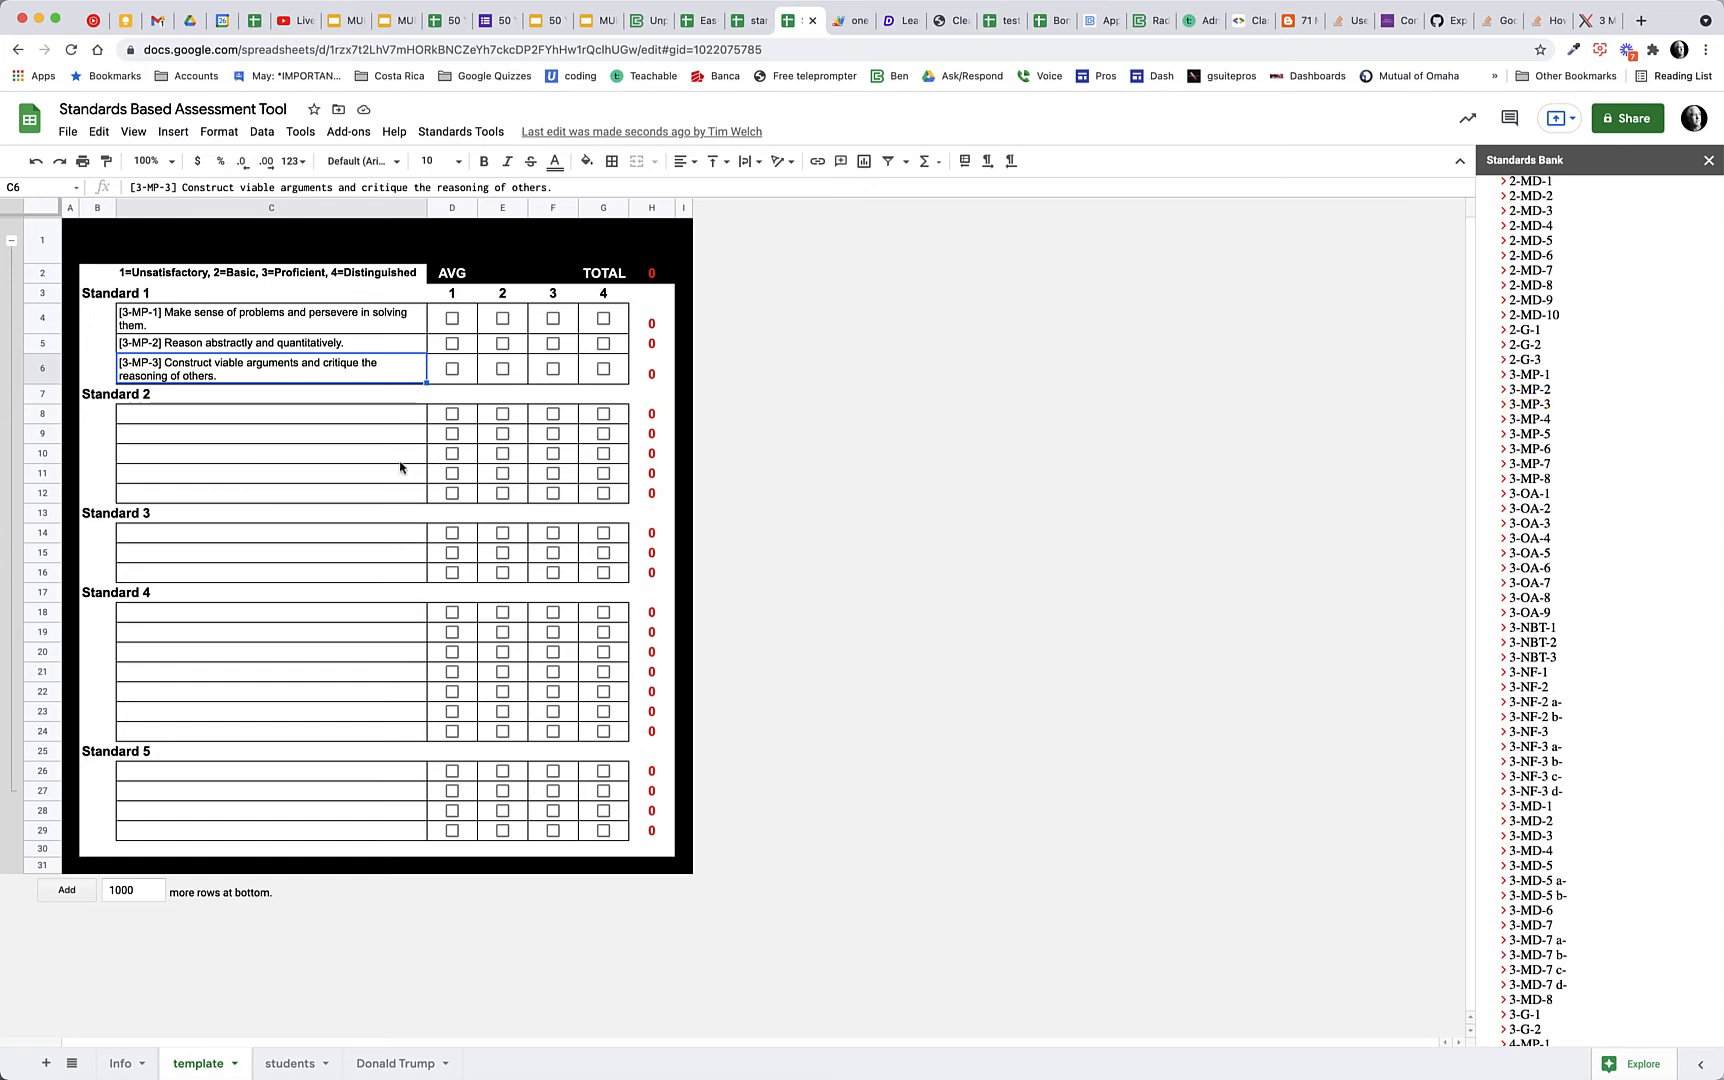
# Add the standards 3-OA-1, 3-OA-2, 3-OA-3 and 3-OA-6 under Standard 2 on the template, starting at C8
pyautogui.click(304, 423)
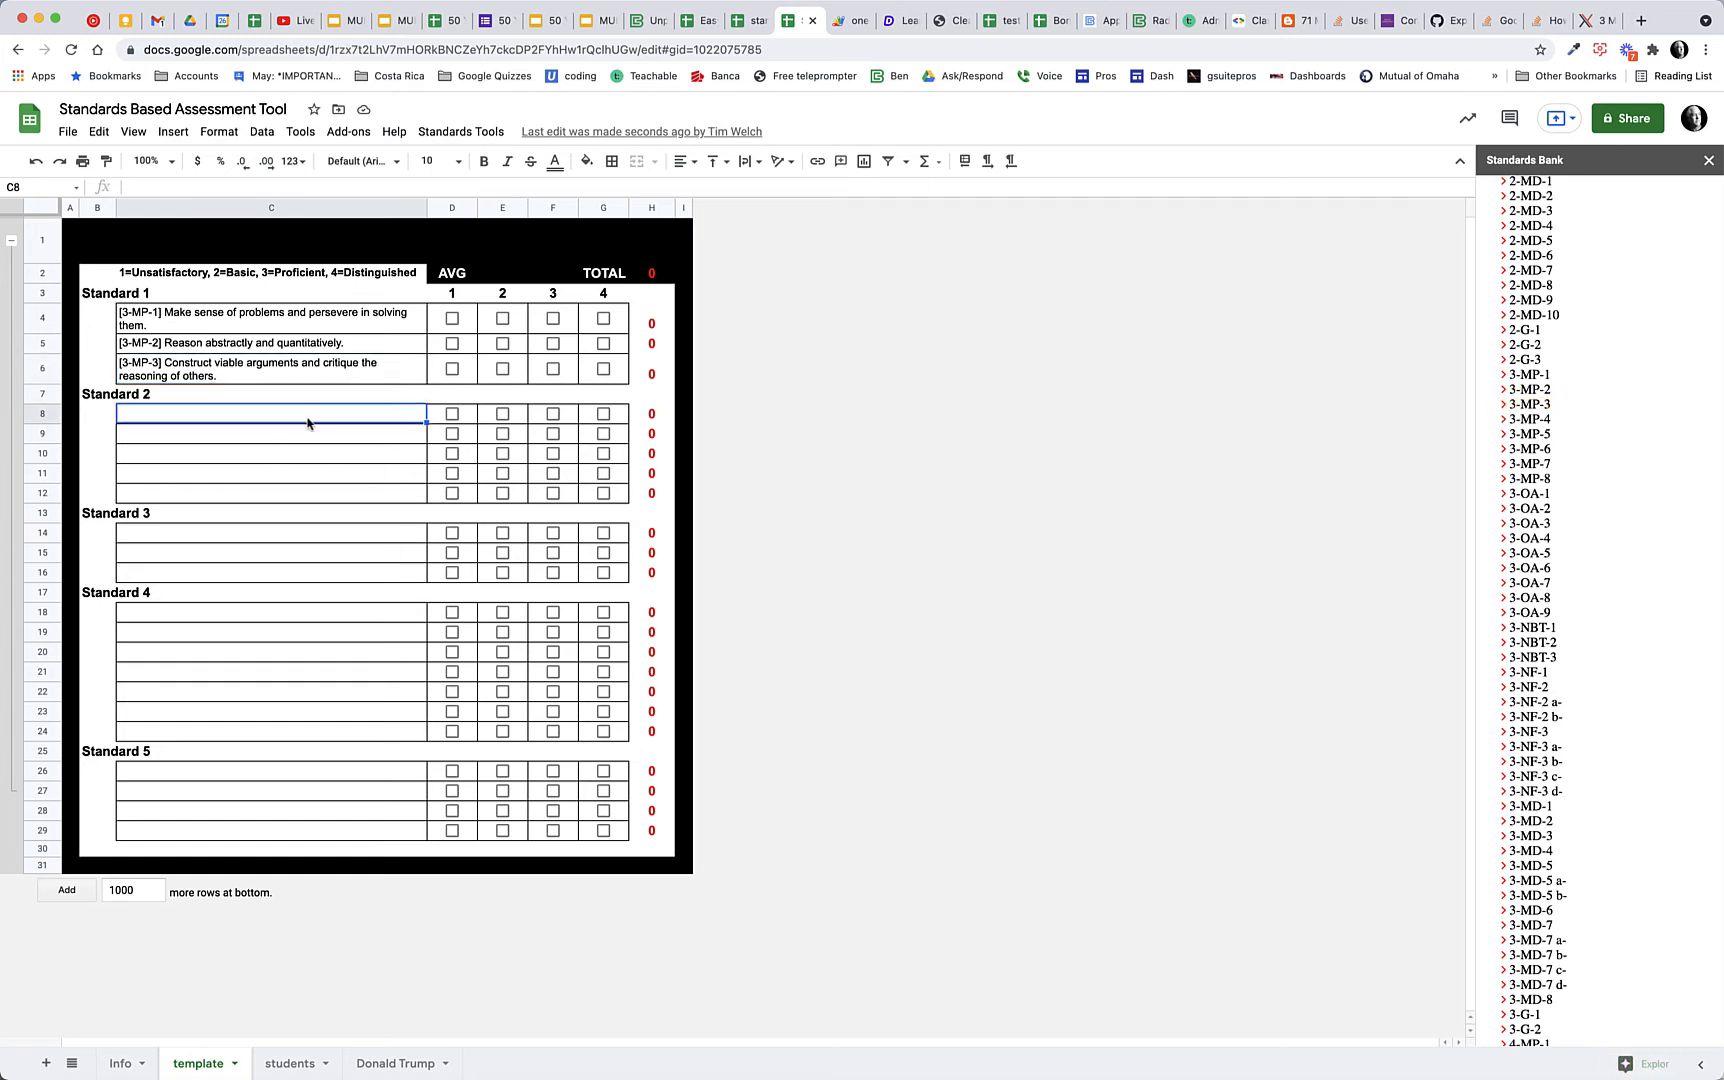
pyautogui.click(1530, 494)
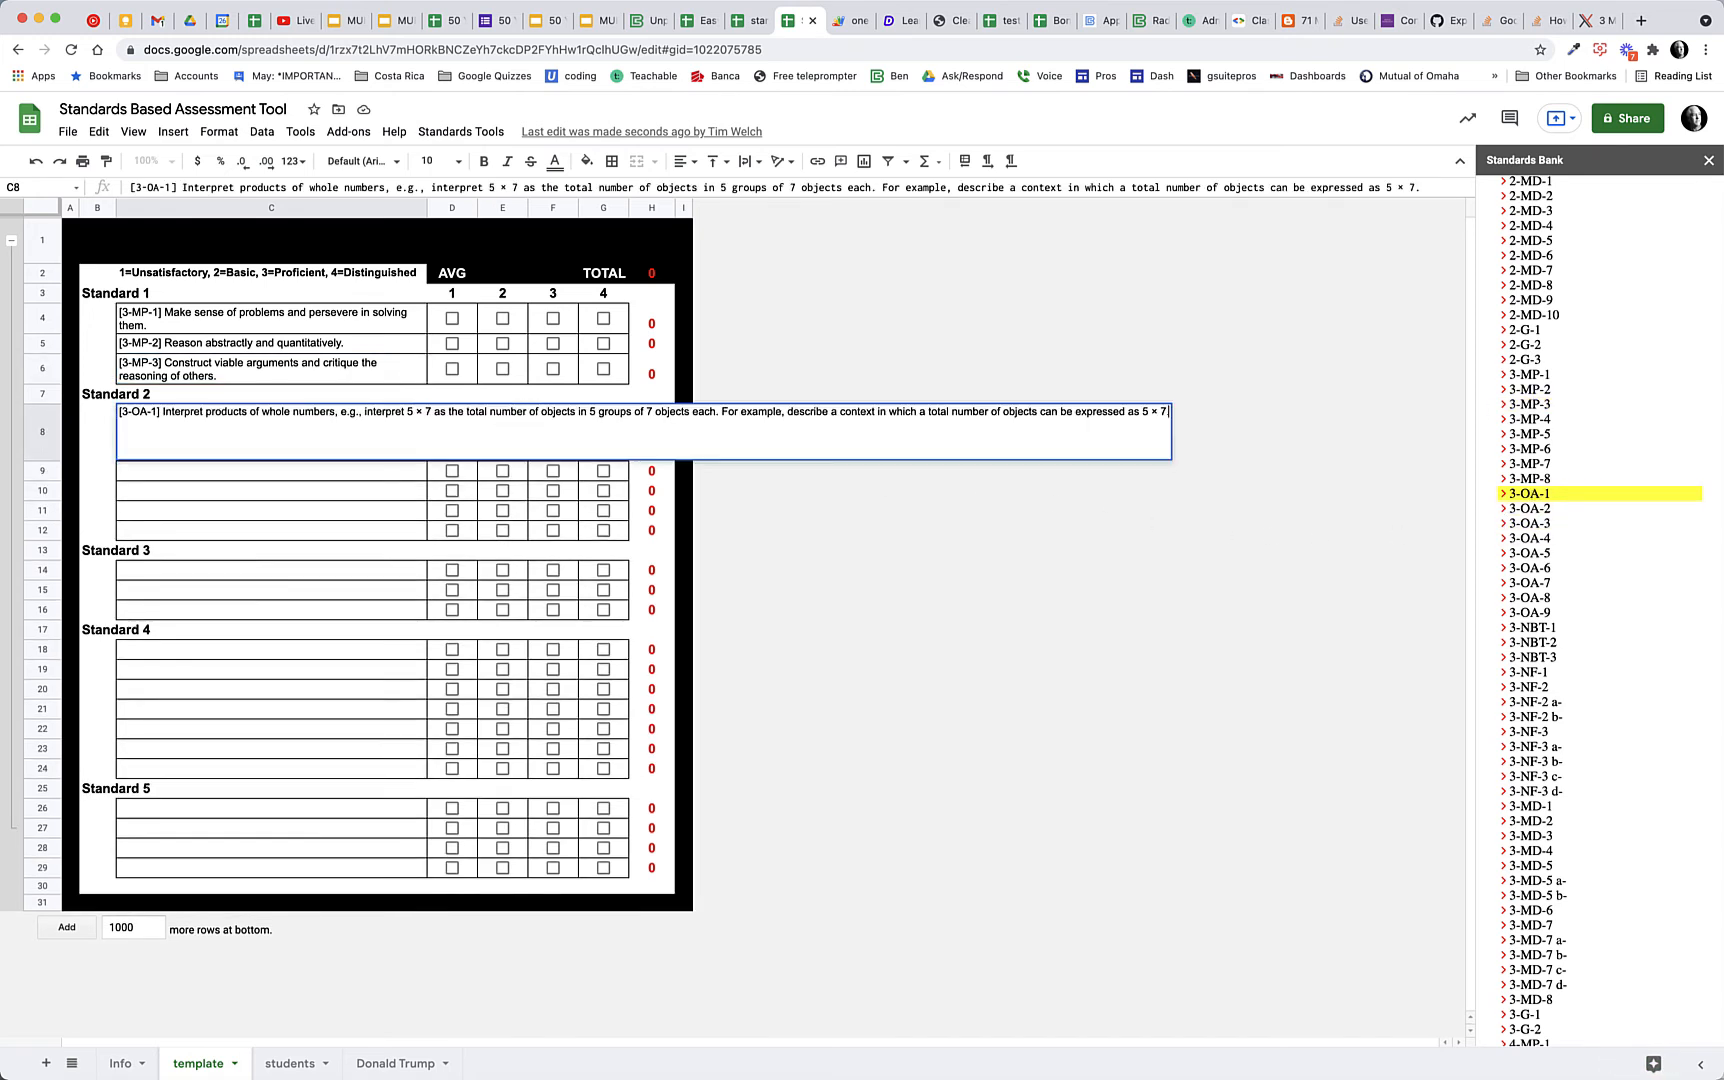
pyautogui.click(1529, 509)
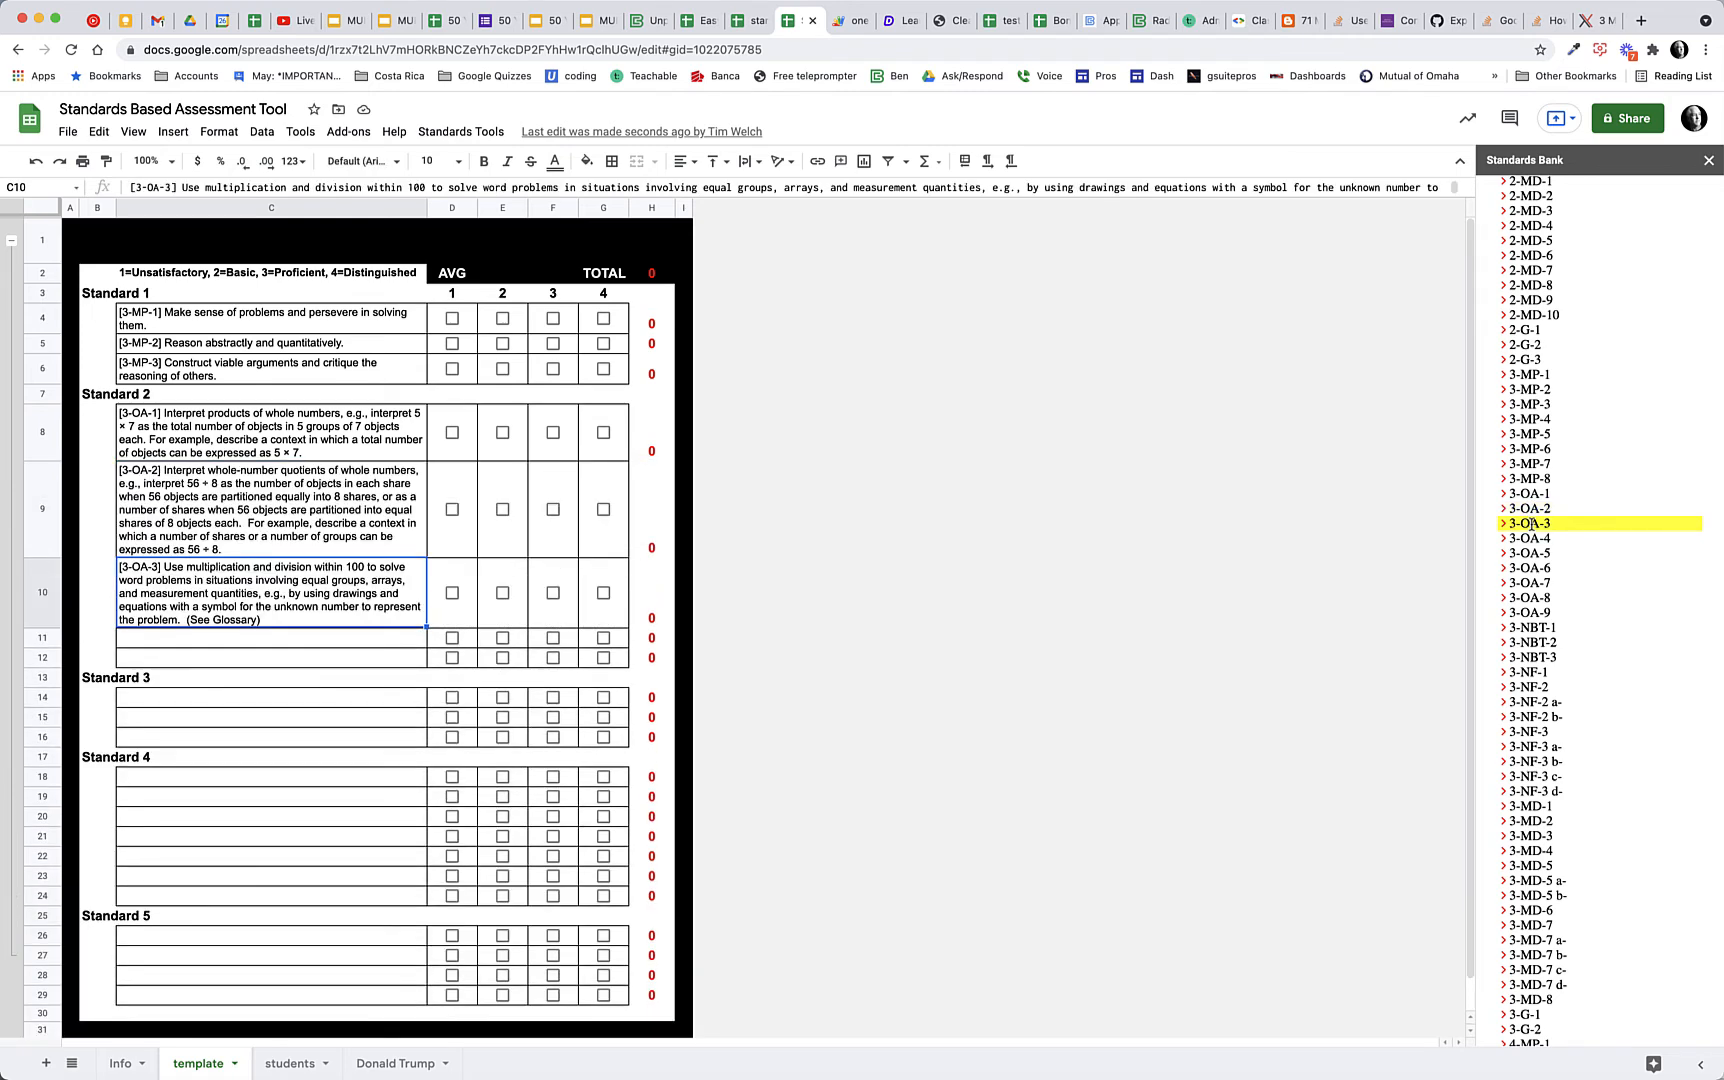
pyautogui.click(1532, 523)
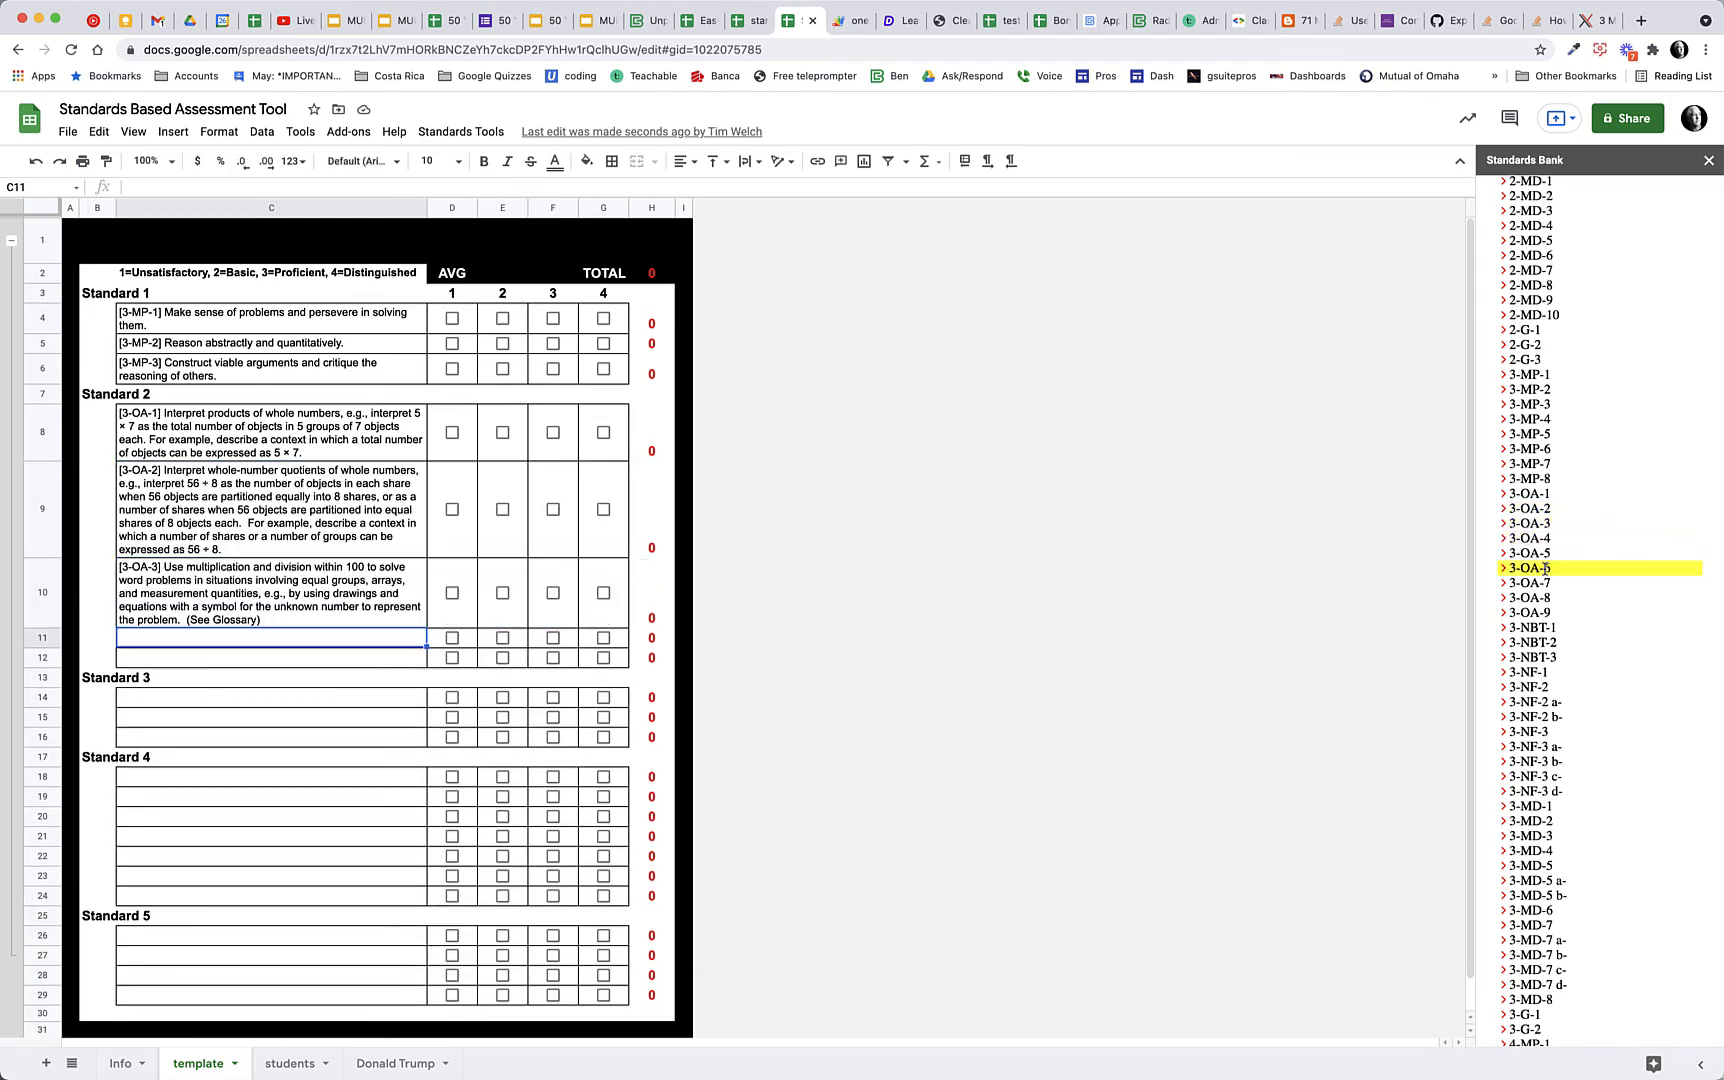
pyautogui.click(1510, 568)
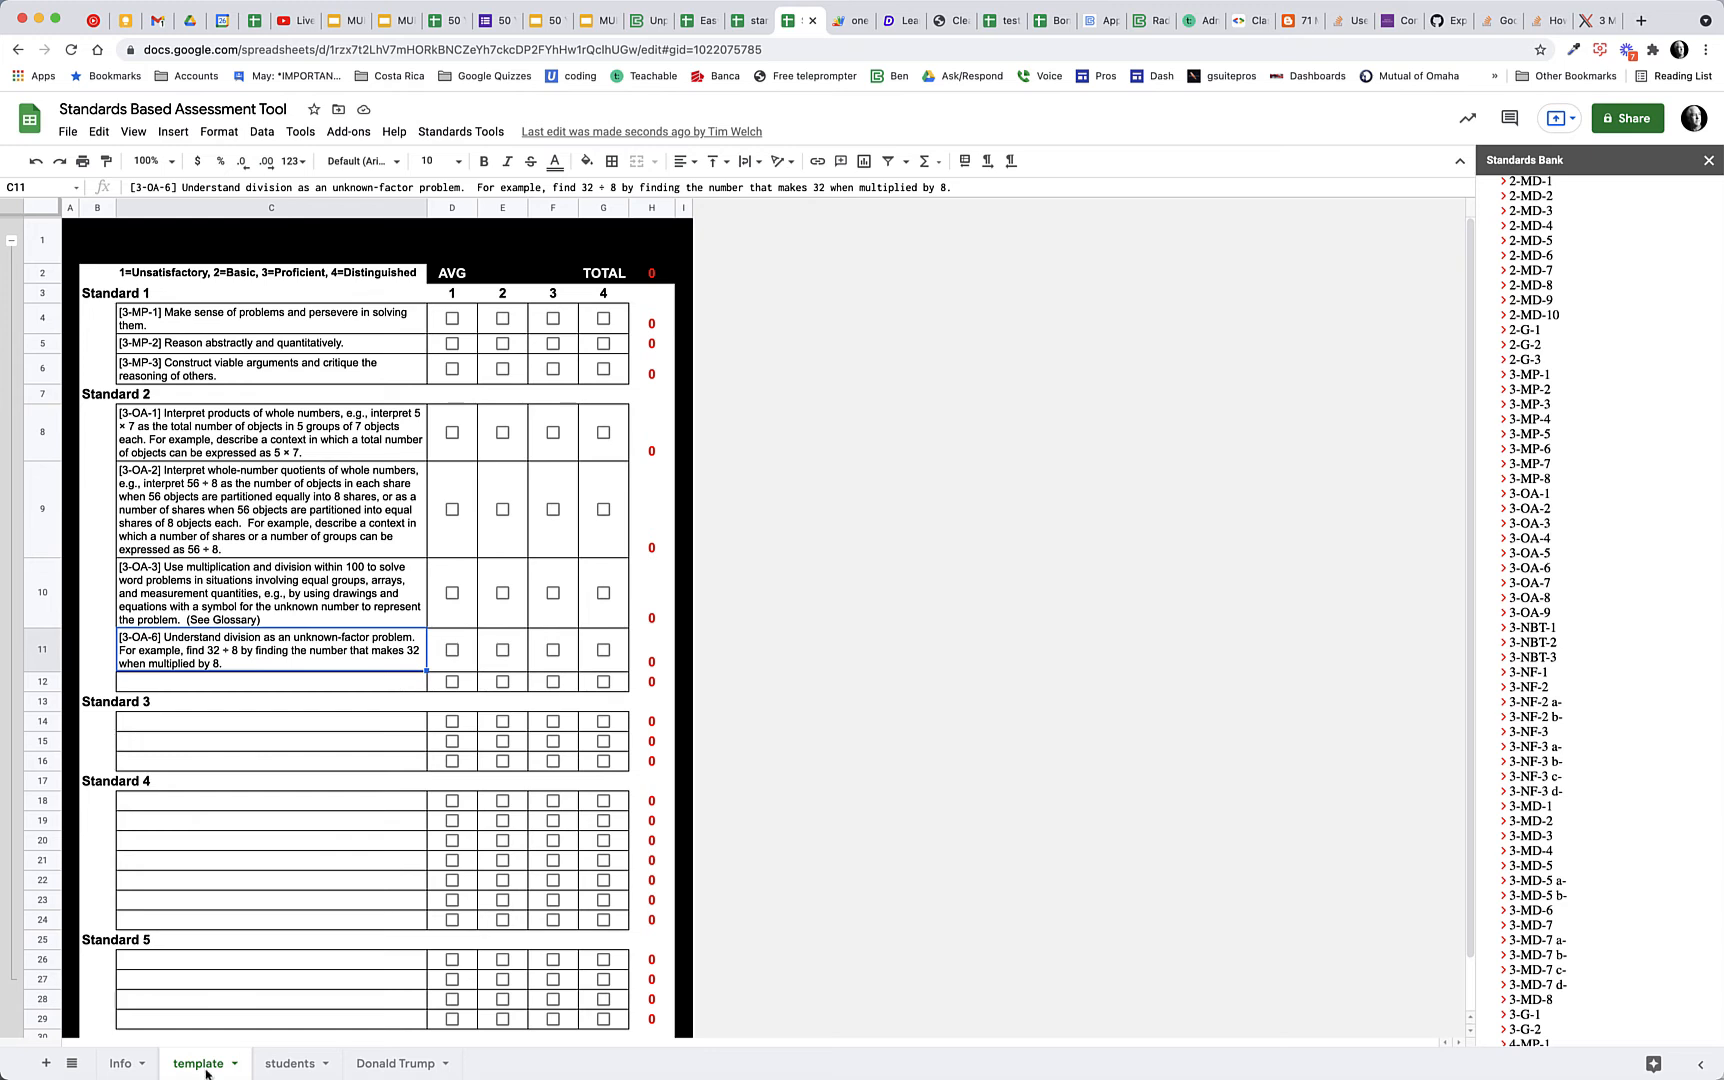
# Enter four students' first names in cells A2 to A5 of the students sheet
pyautogui.click(287, 1064)
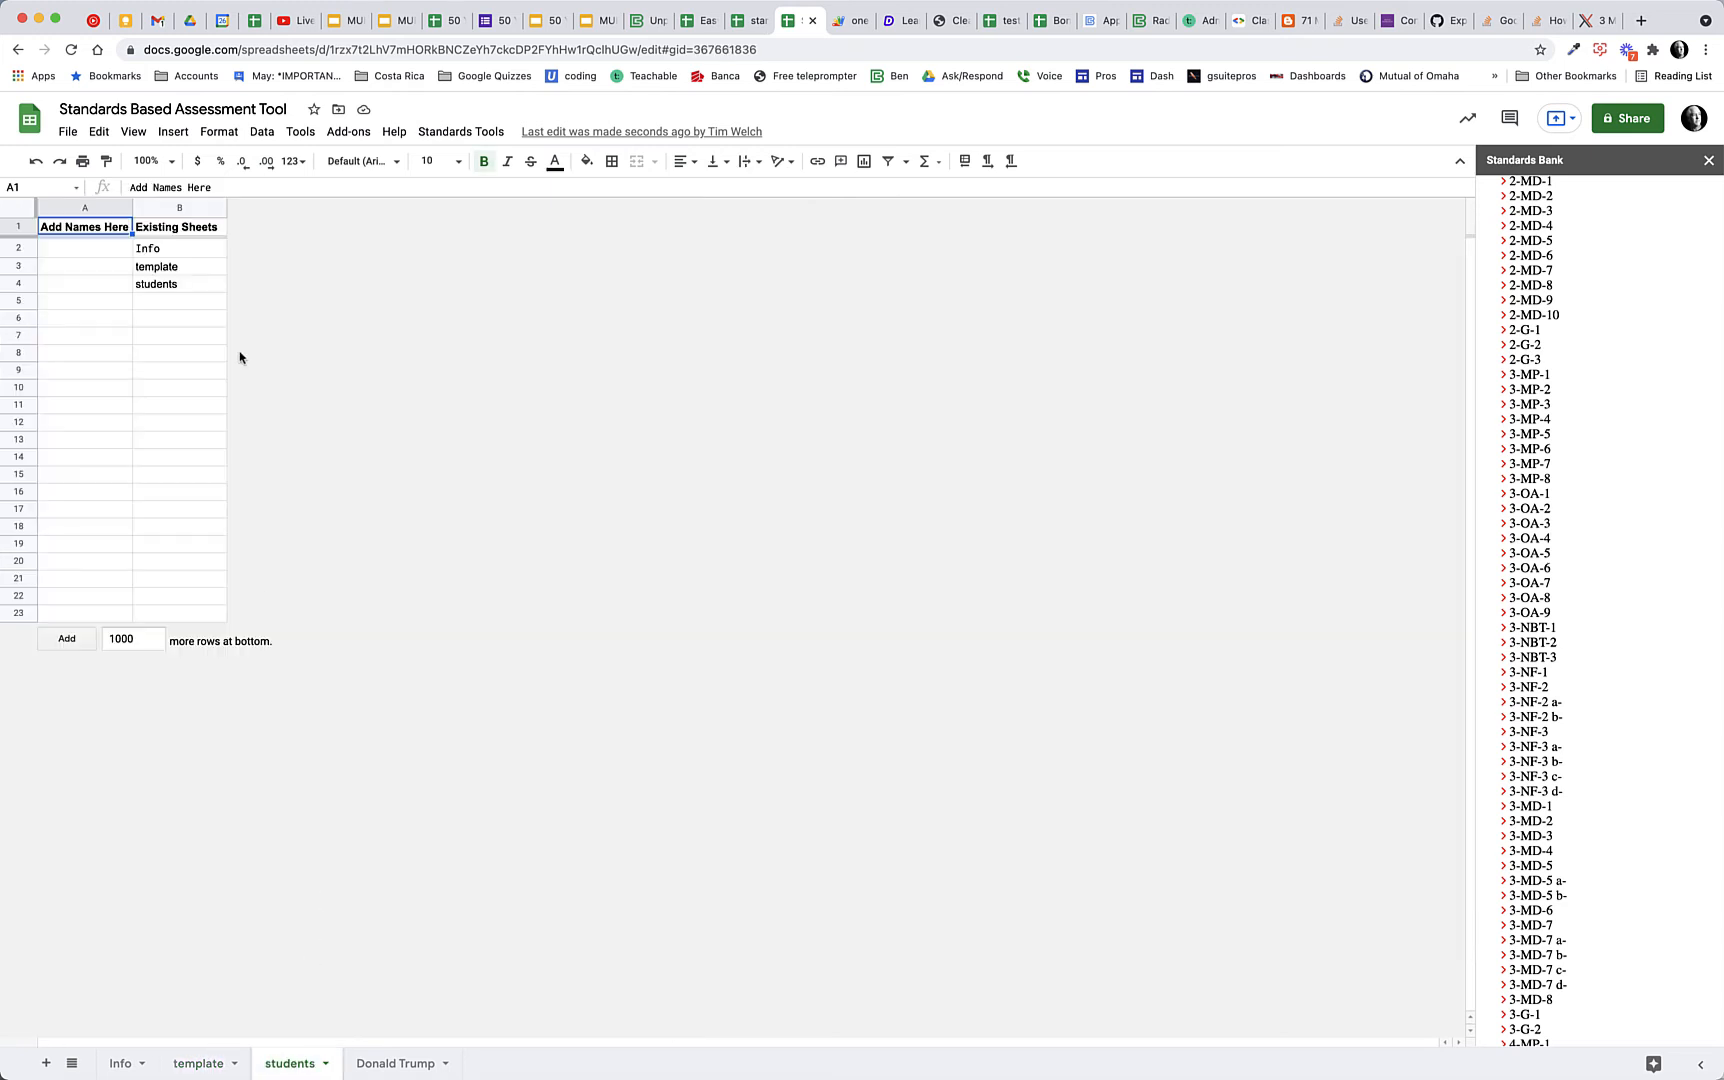
pyautogui.click(83, 252)
pyautogui.write('Mike')
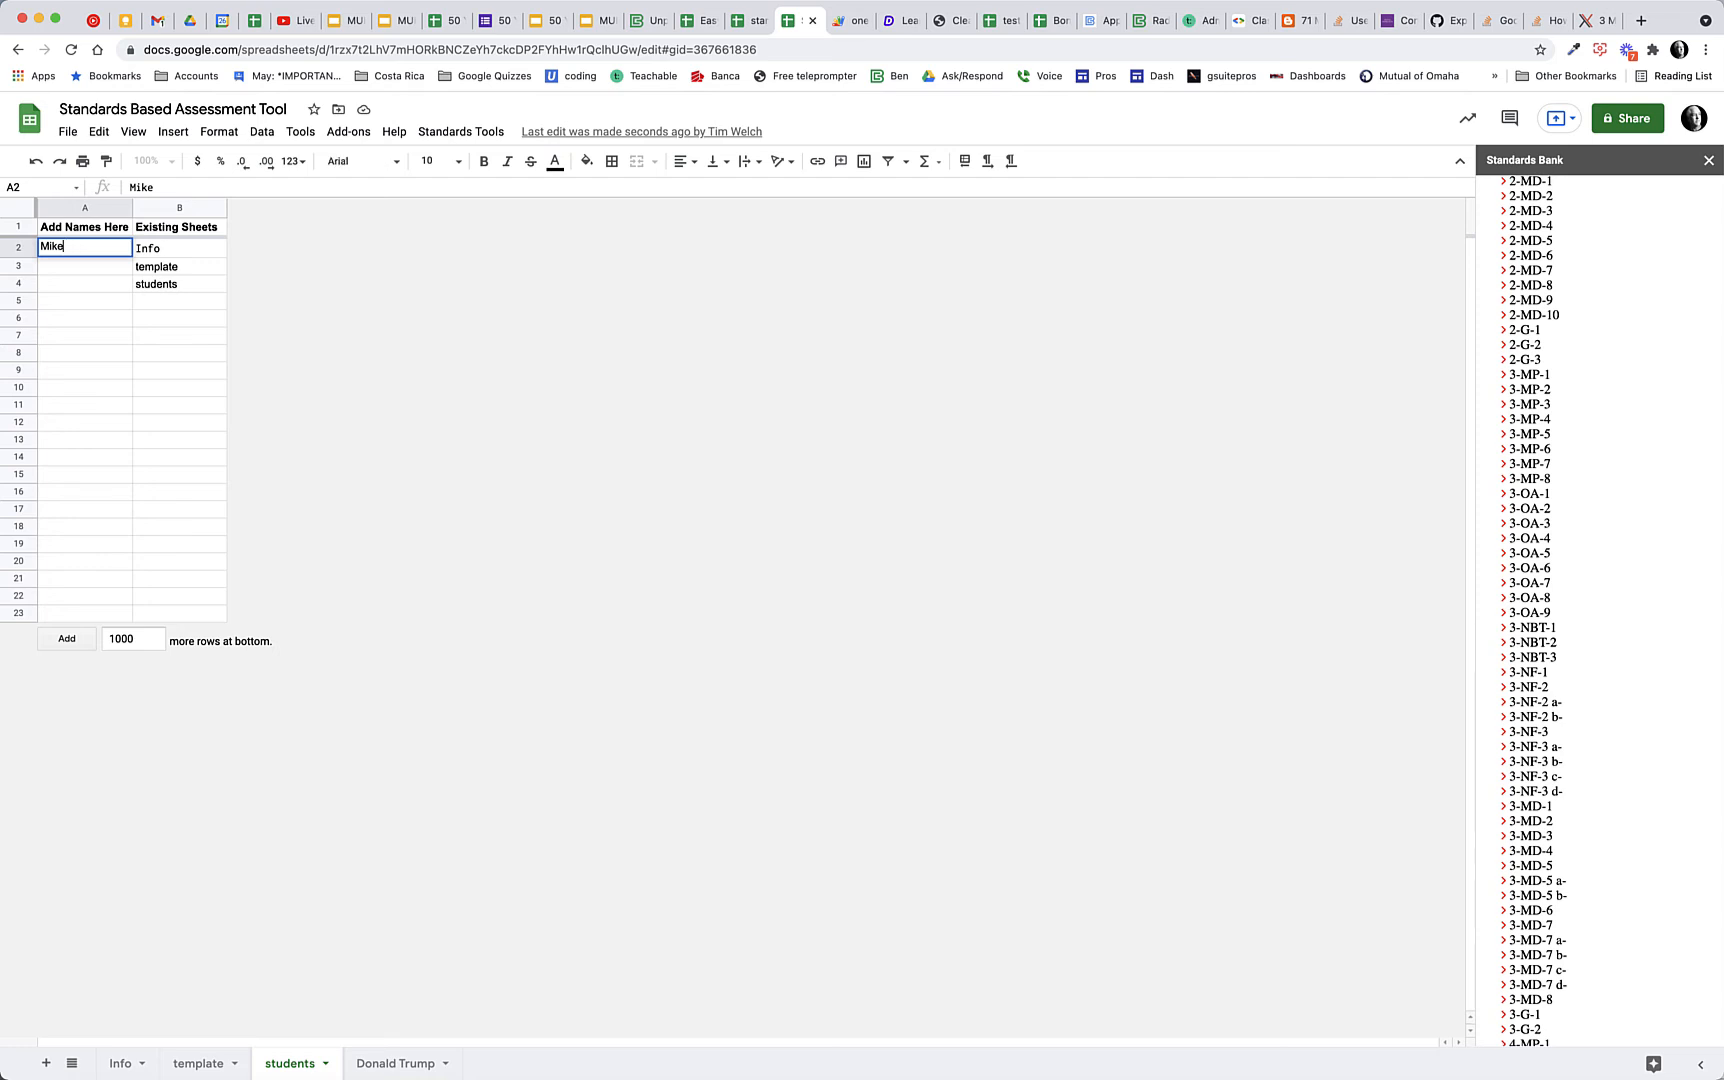
pyautogui.press('Return')
pyautogui.write('Sue')
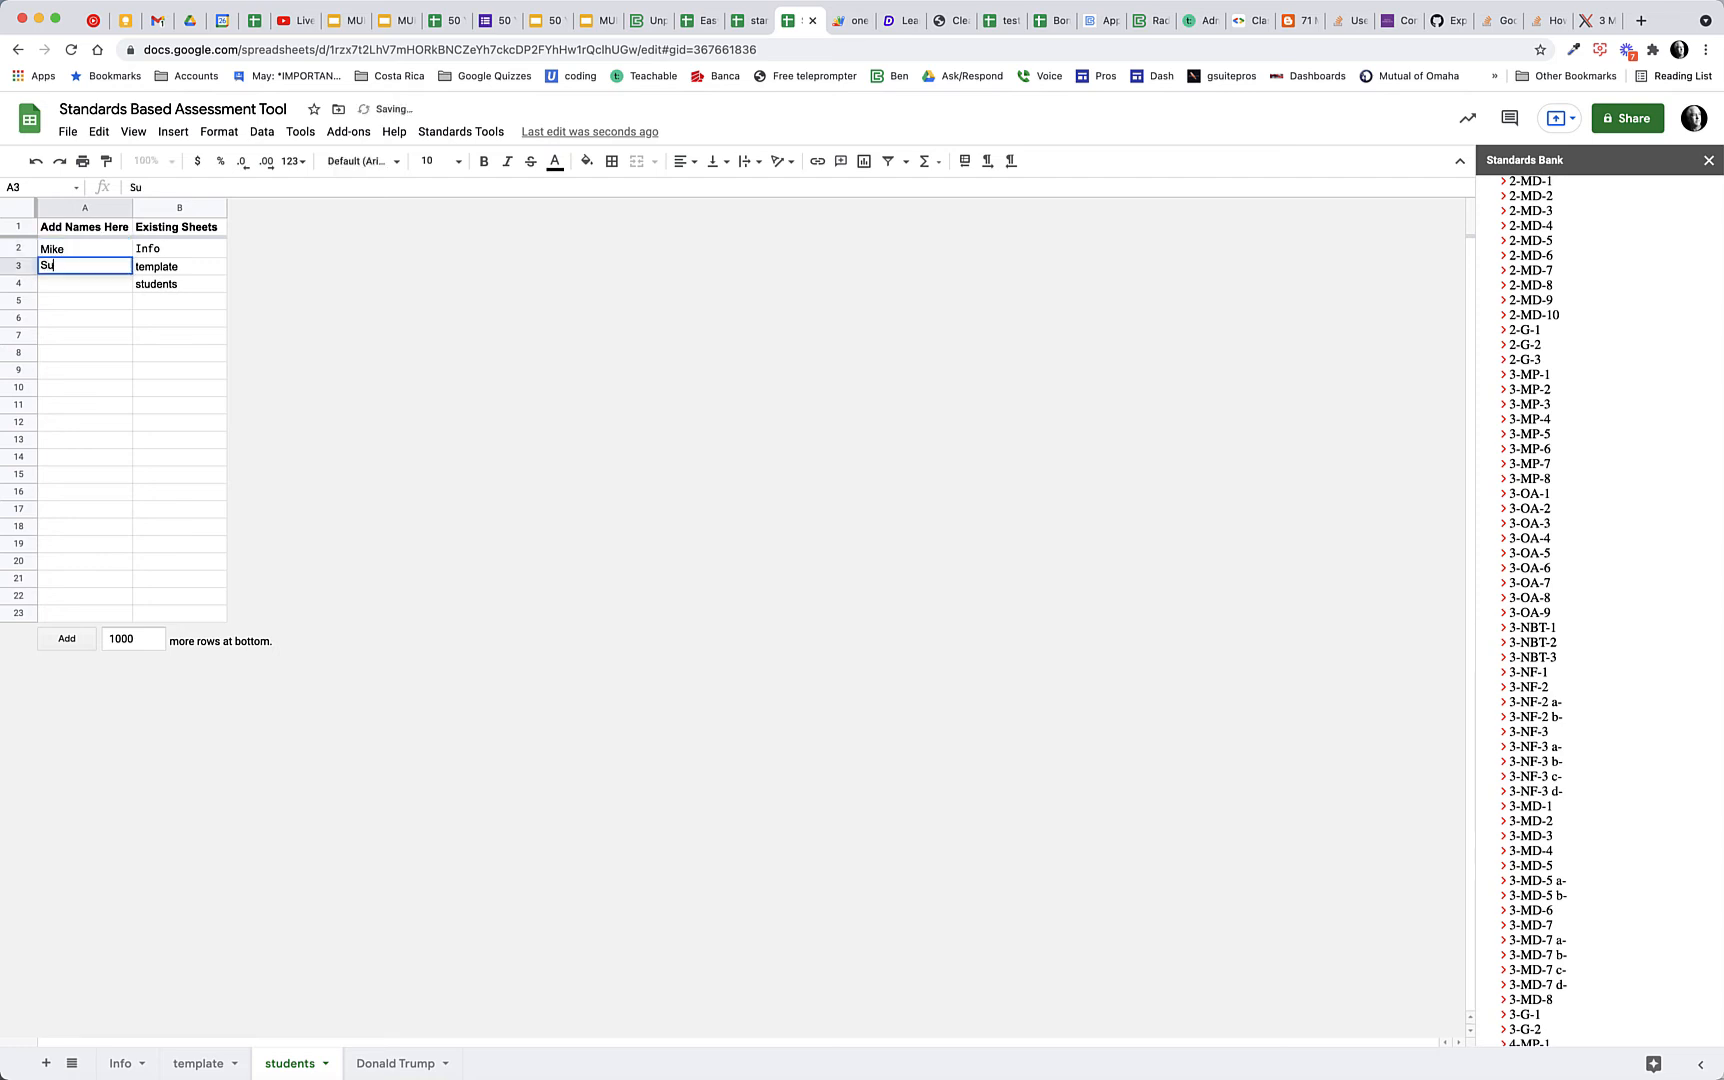
pyautogui.press('Return')
pyautogui.write('Bob')
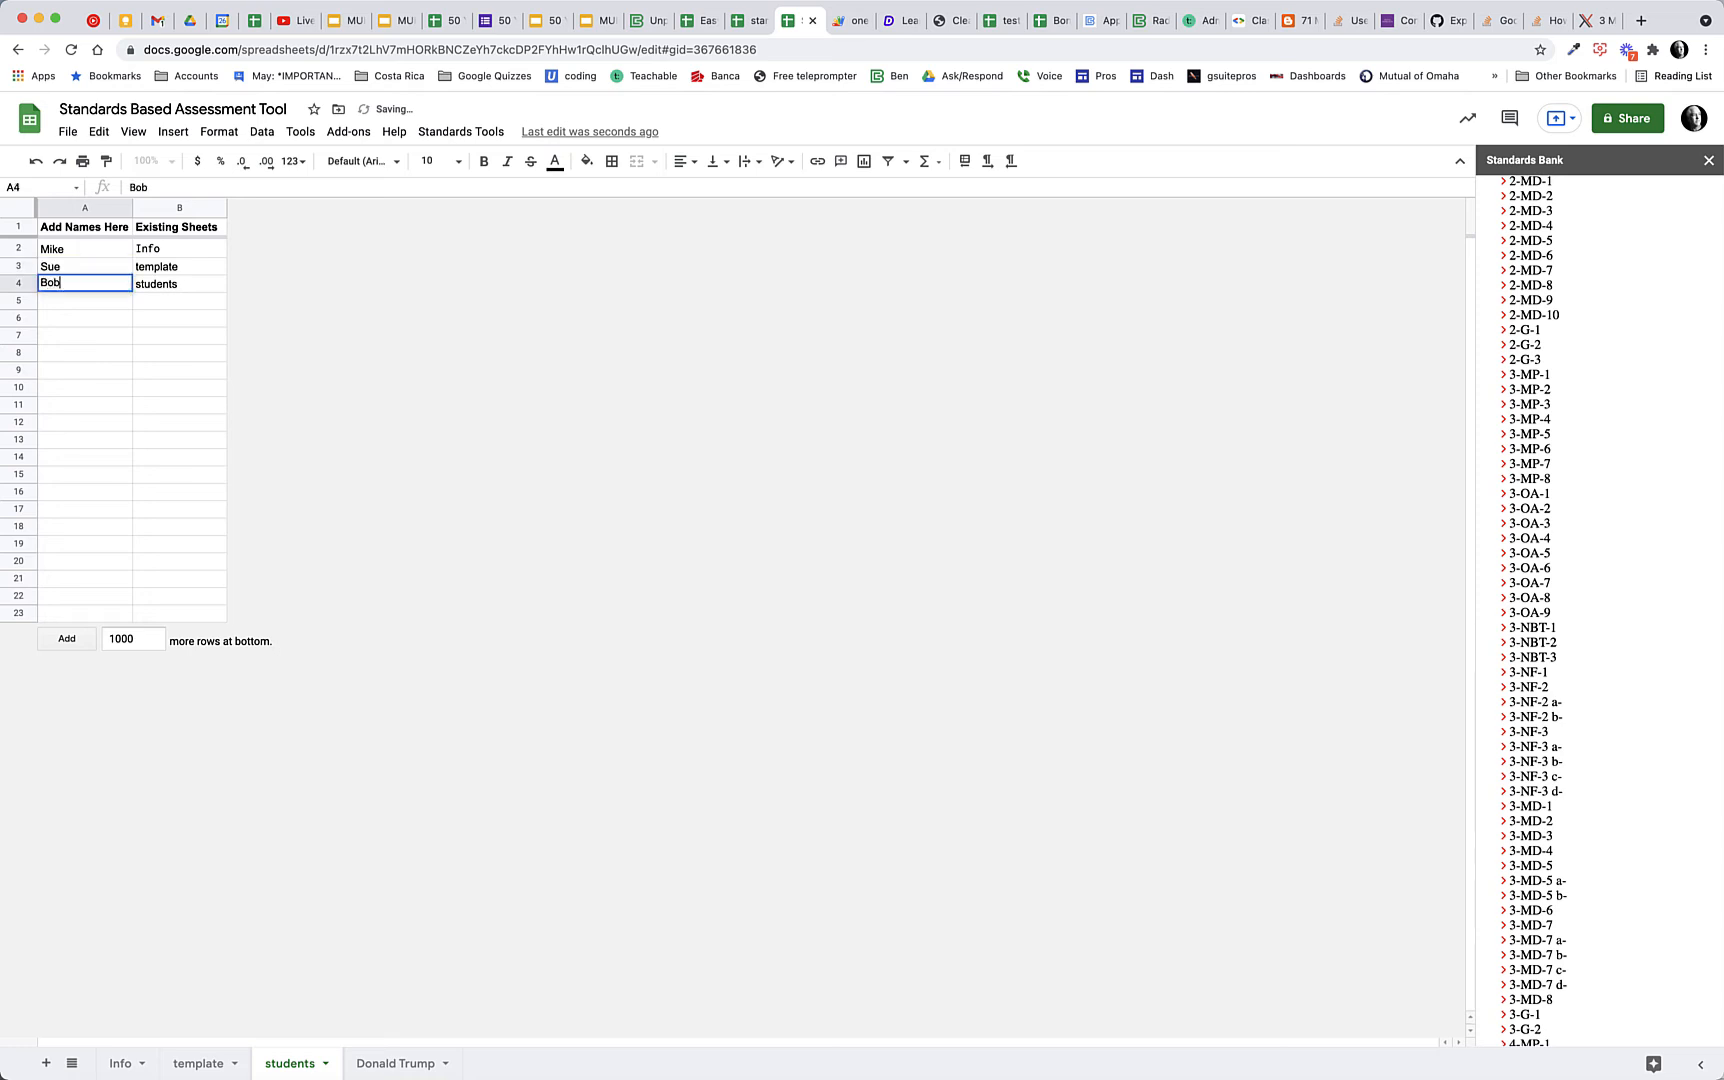
pyautogui.press('Return')
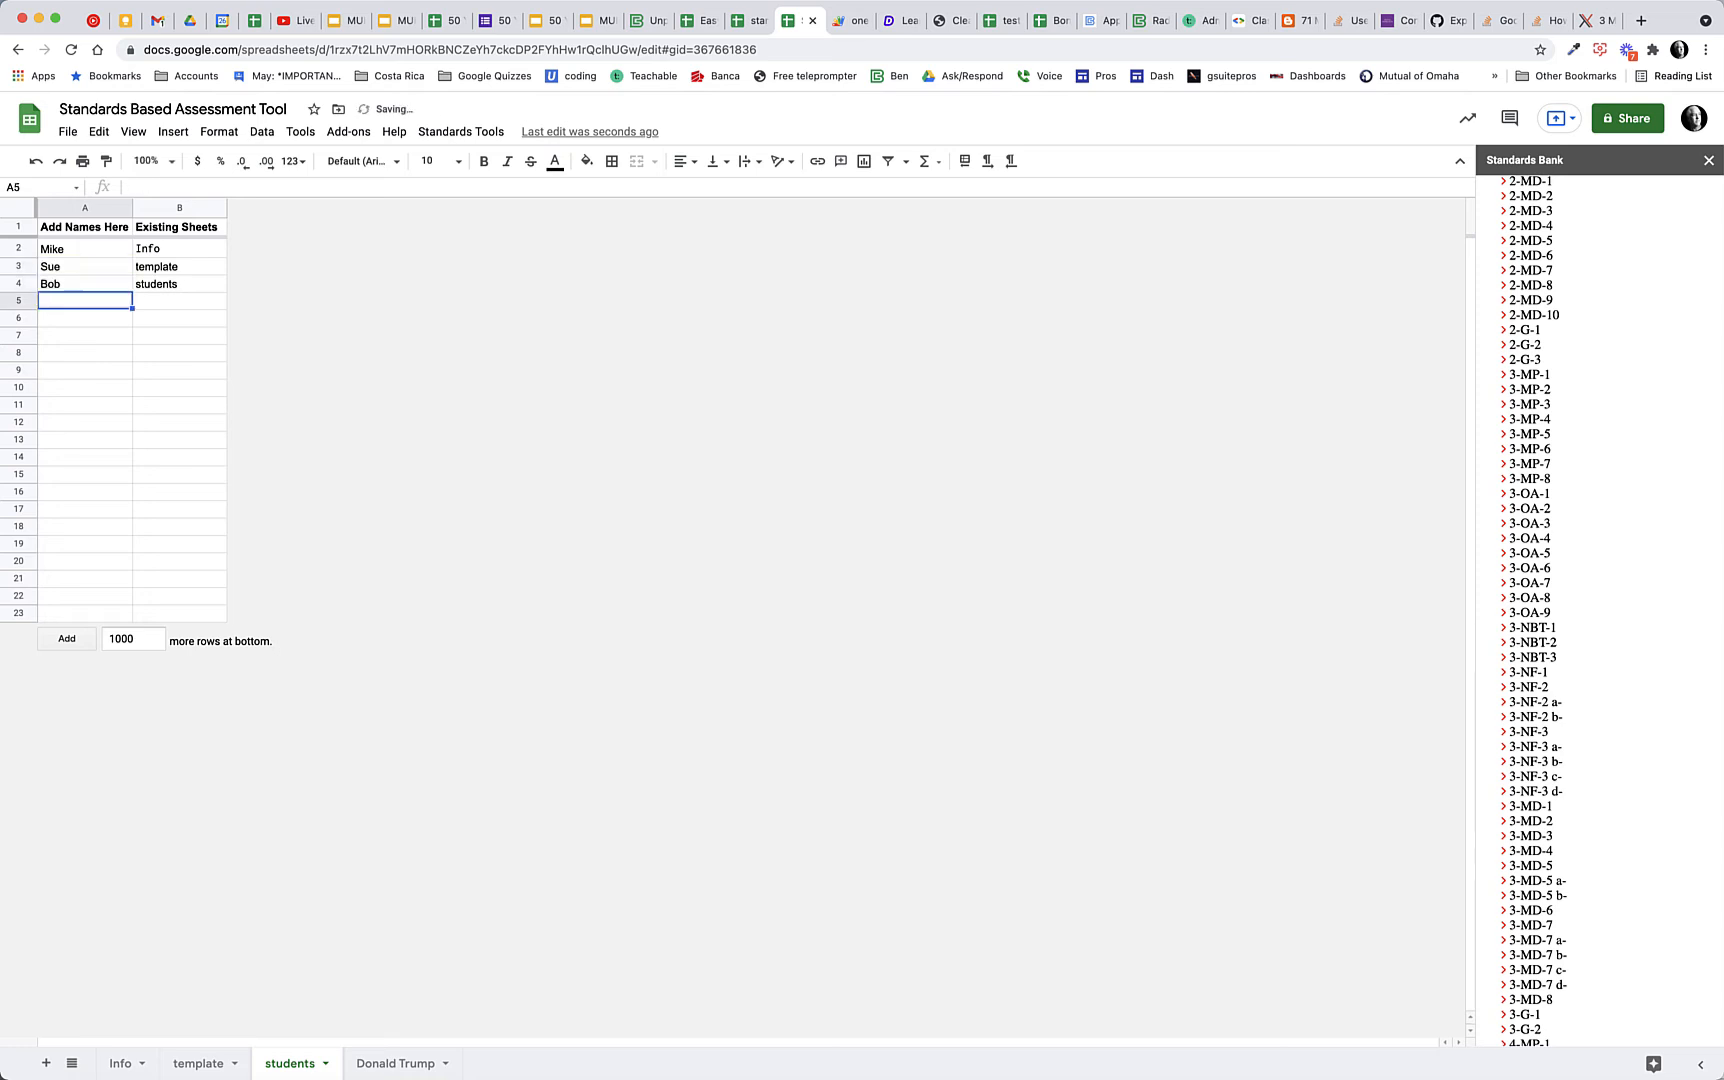
pyautogui.write('Larry')
pyautogui.press('Return')
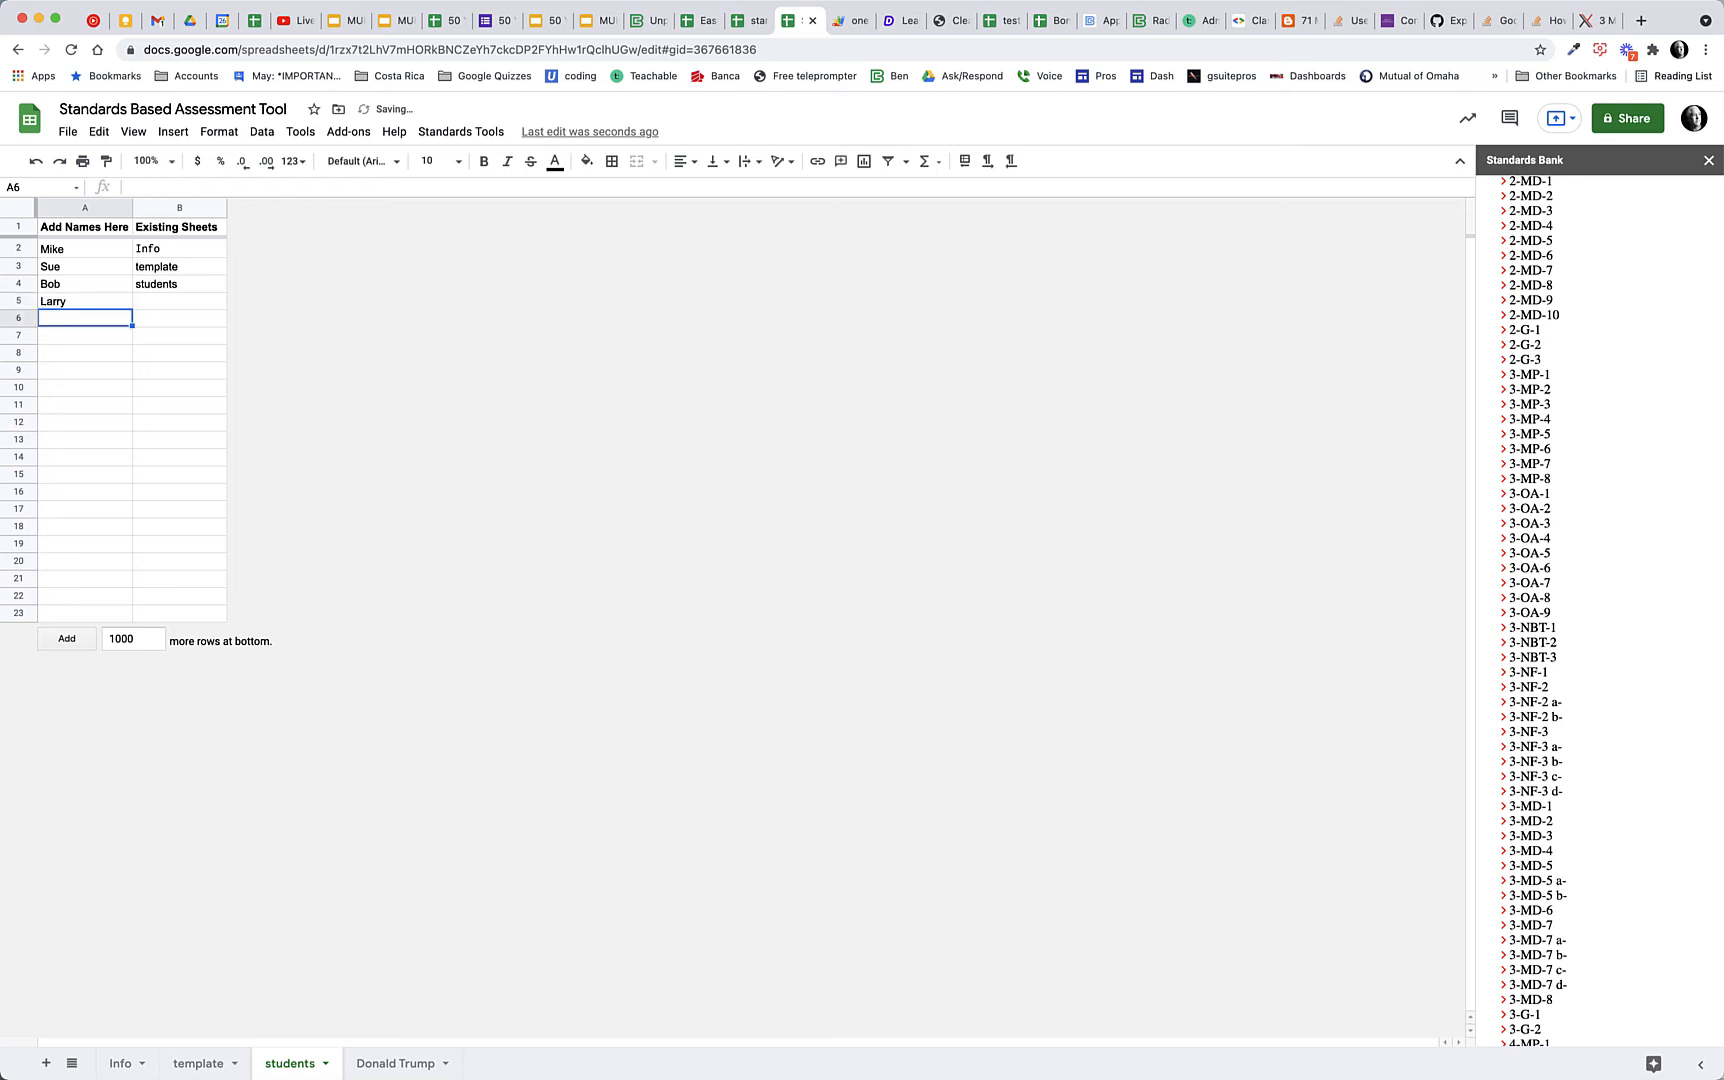
# Make tabs for the listed students with the Standards Tools and compare the template with each new student sheet
pyautogui.click(458, 131)
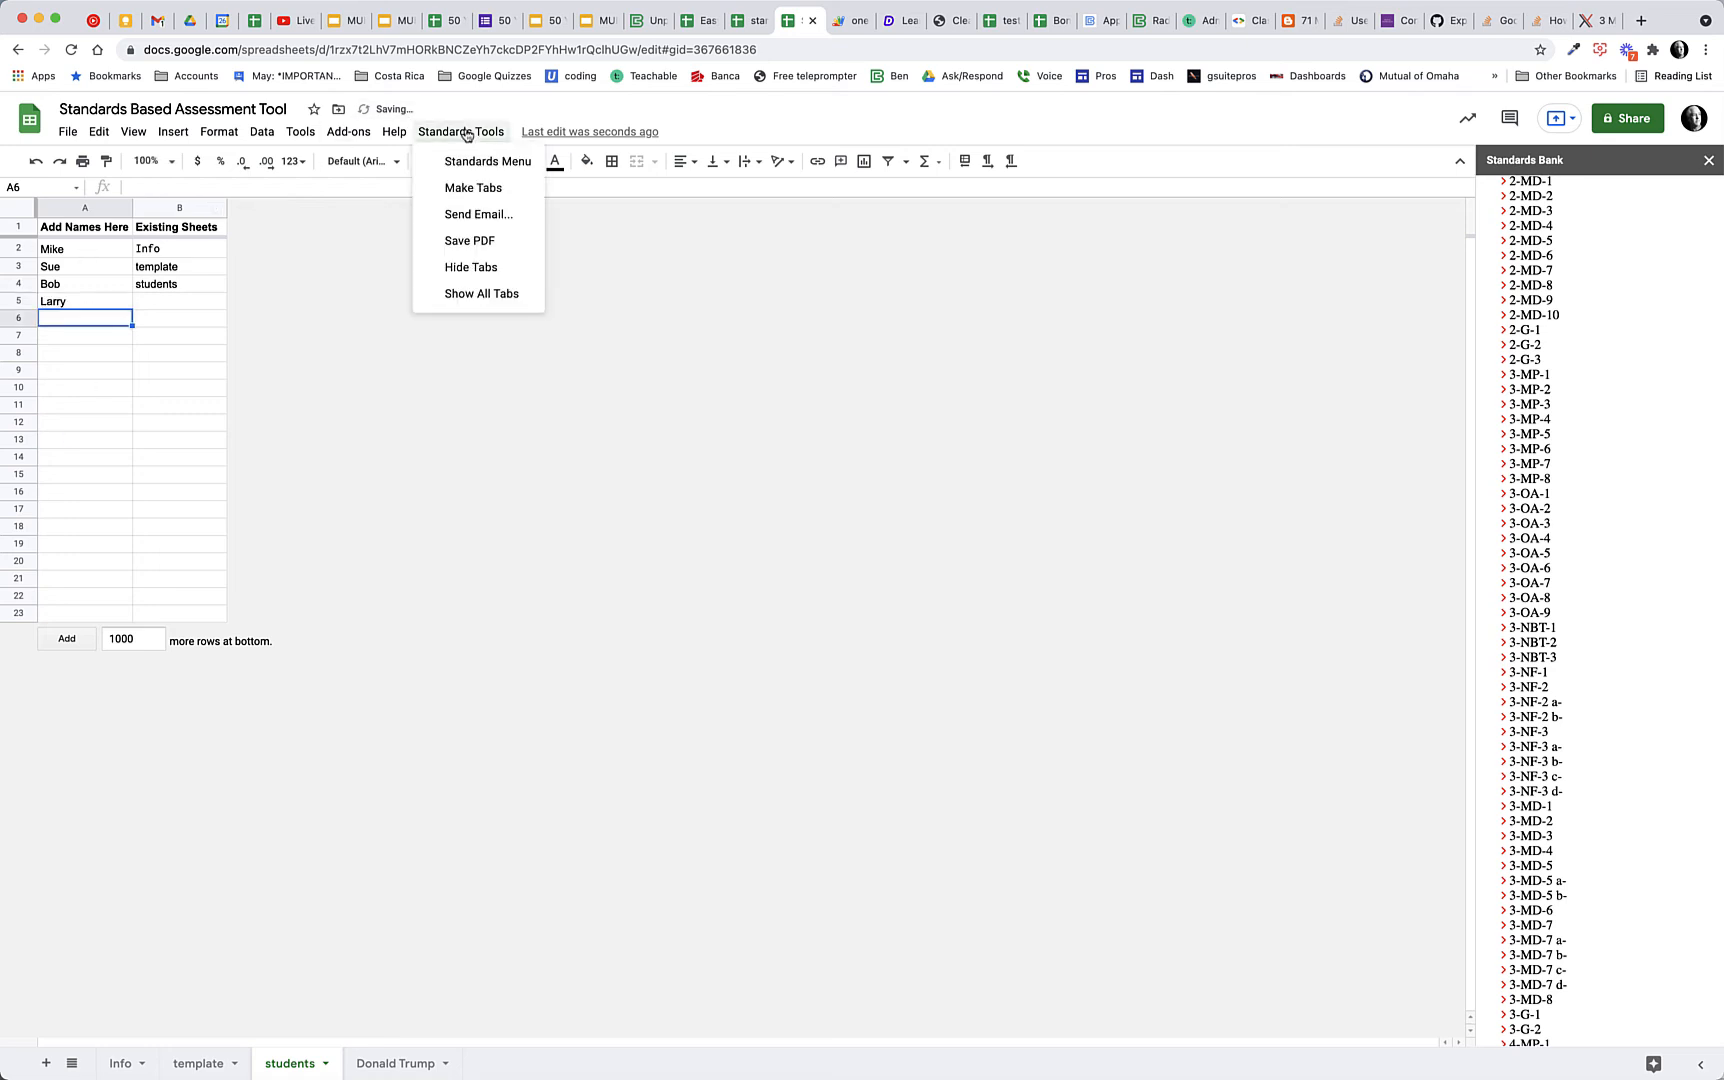
pyautogui.click(485, 190)
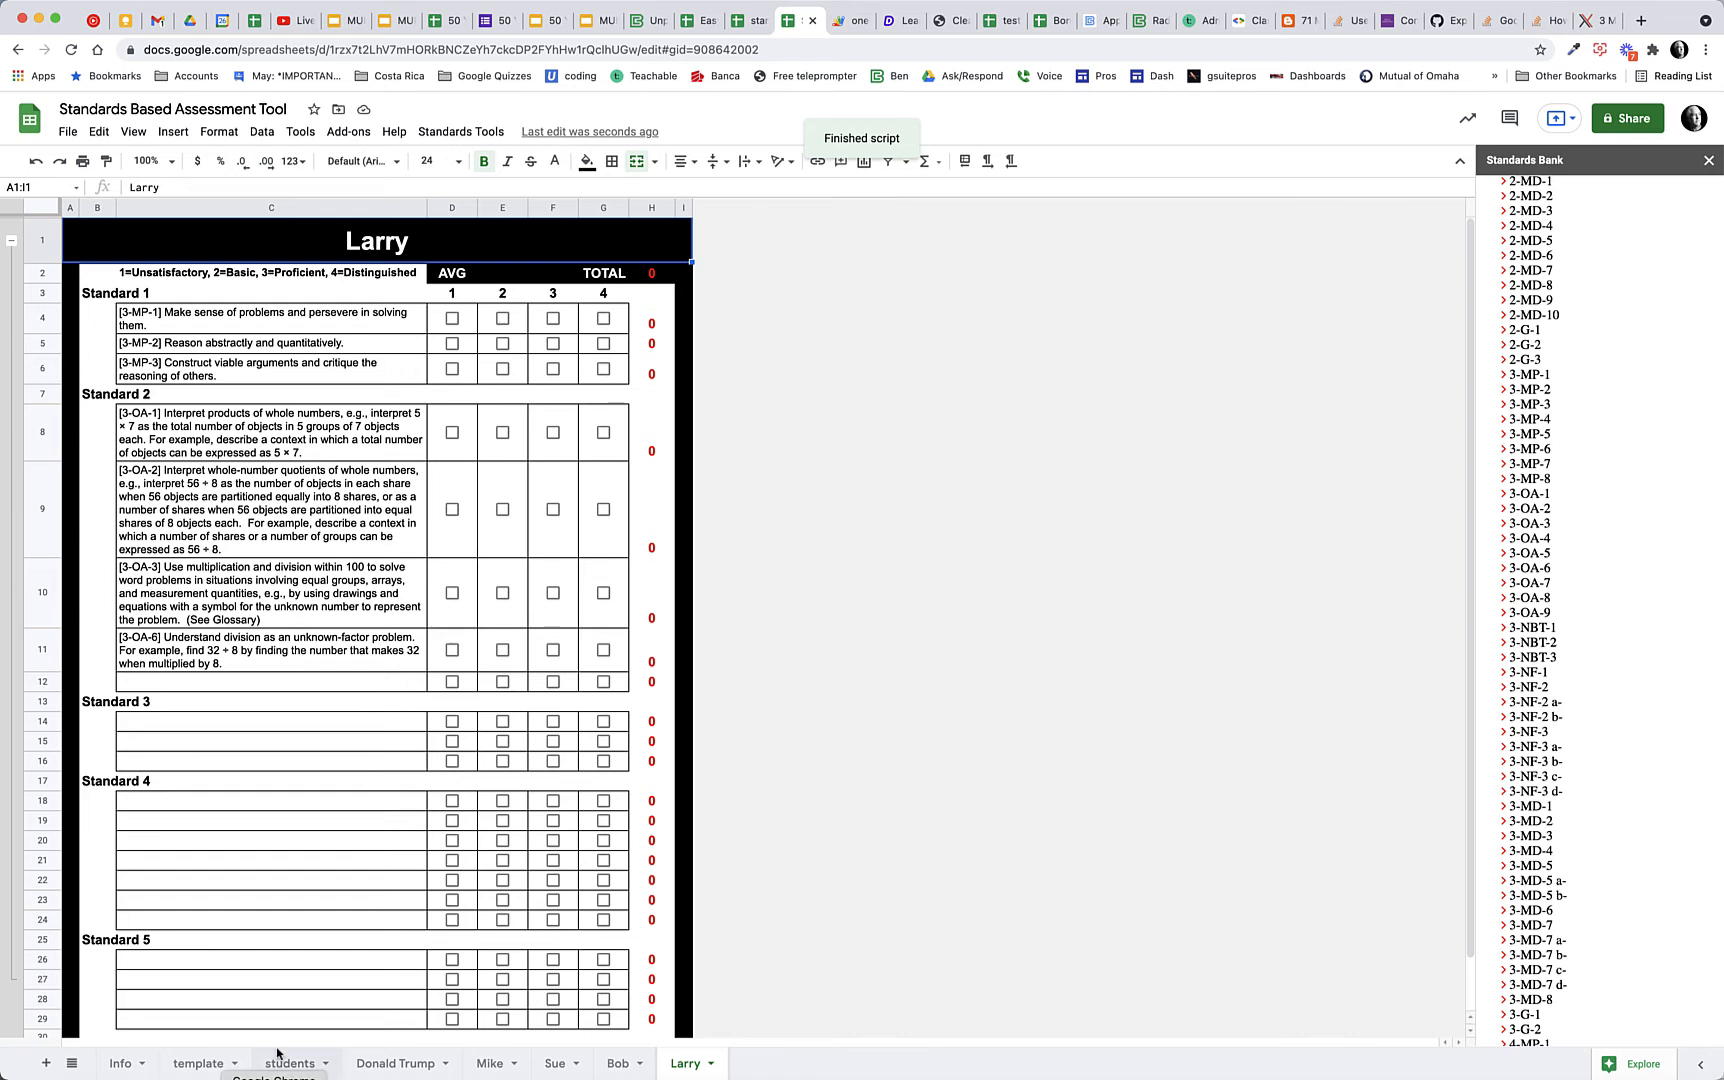
pyautogui.click(222, 1064)
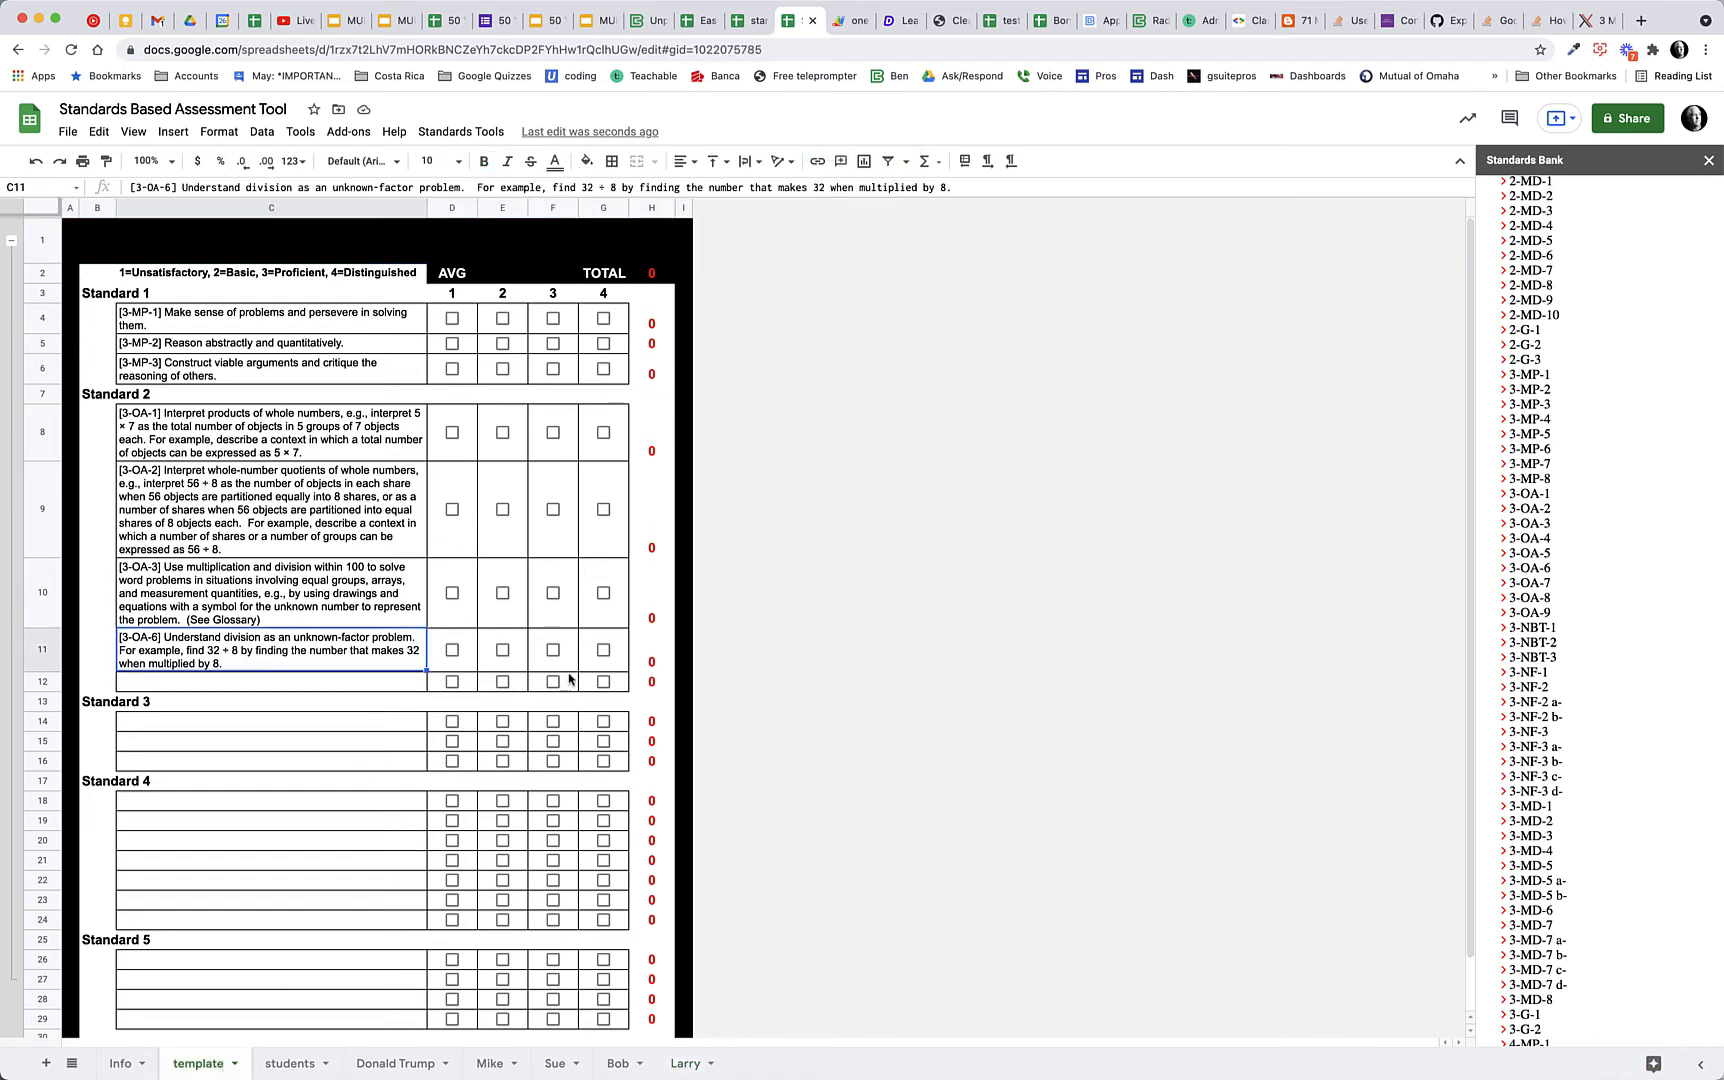
pyautogui.click(490, 1064)
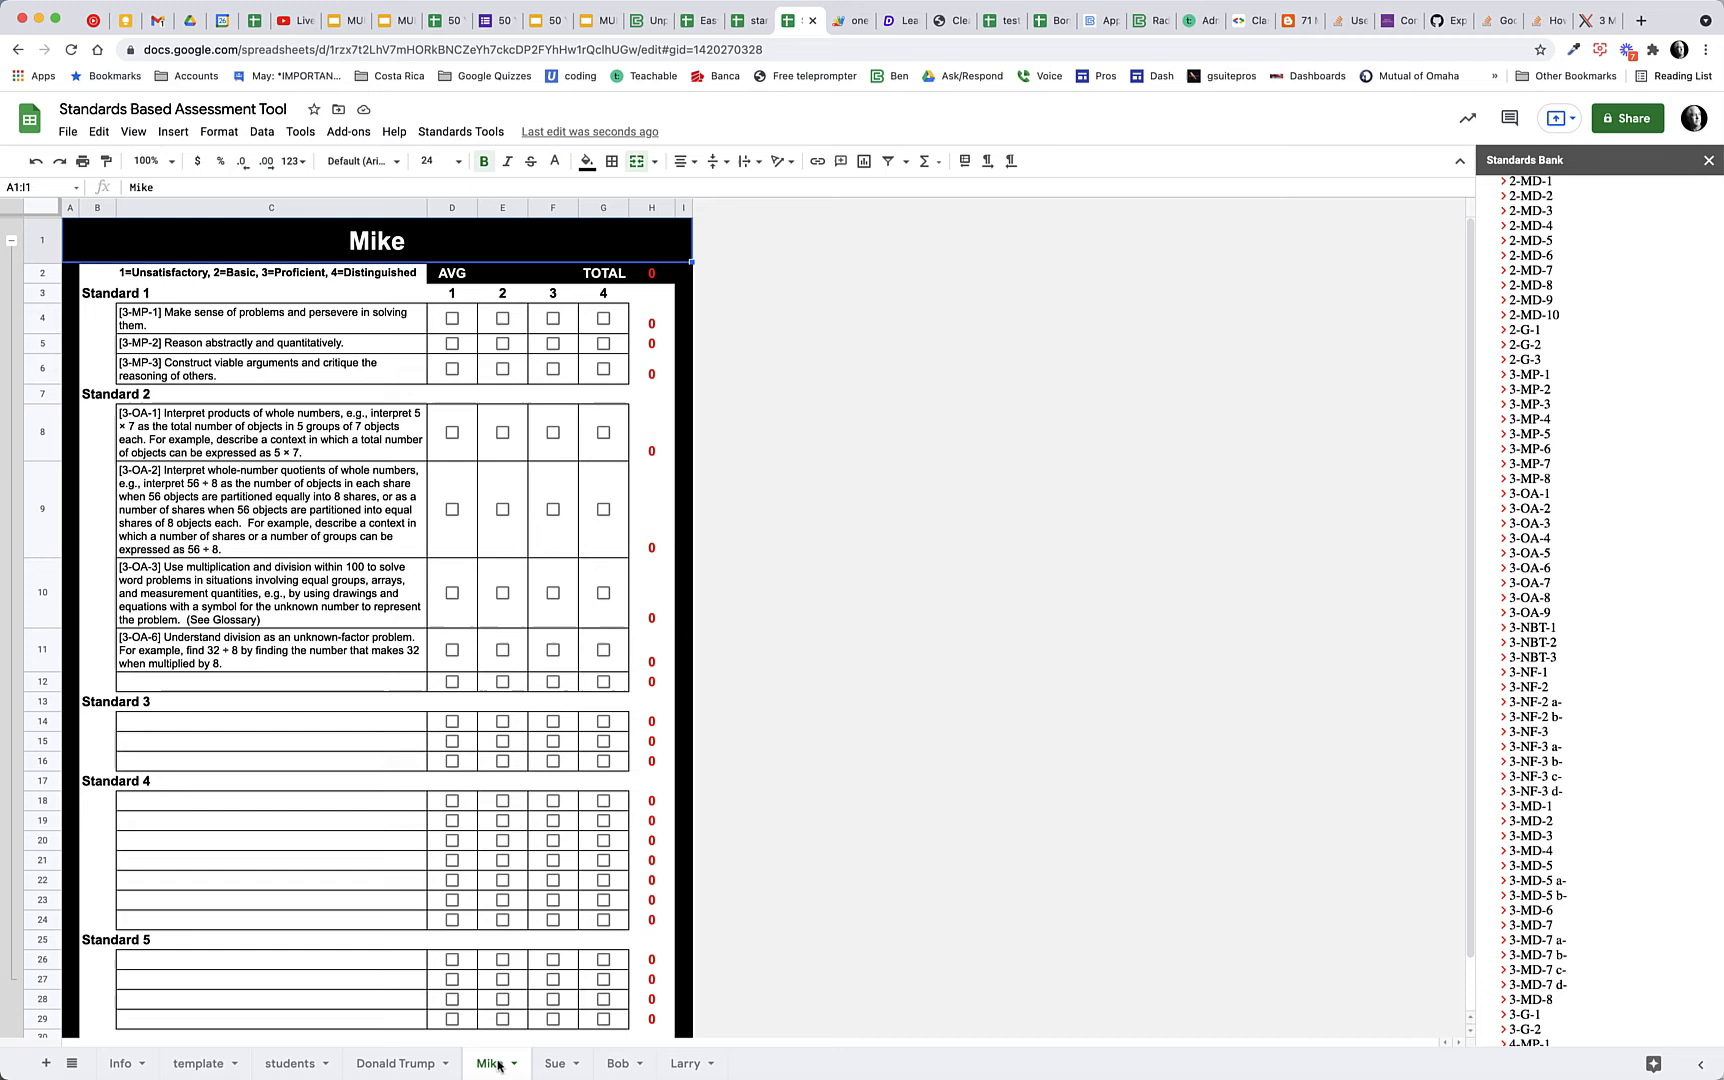
pyautogui.click(562, 1064)
pyautogui.click(640, 1065)
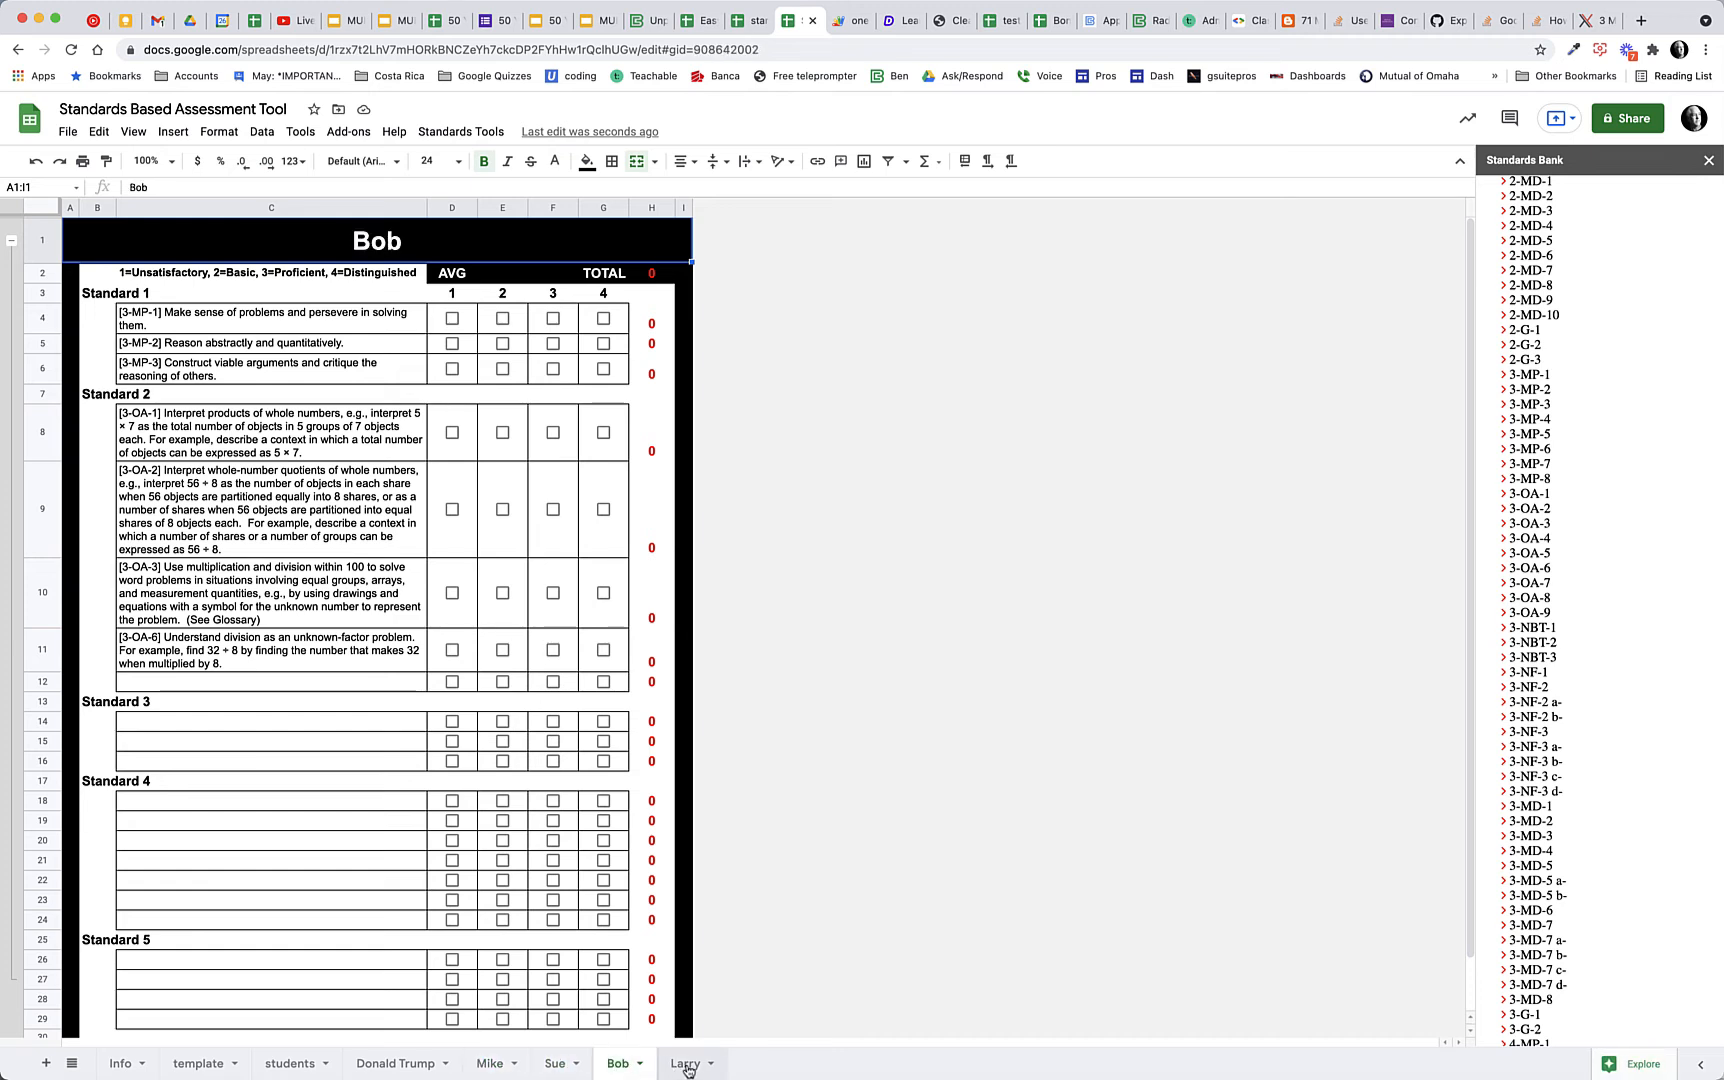
pyautogui.click(684, 1064)
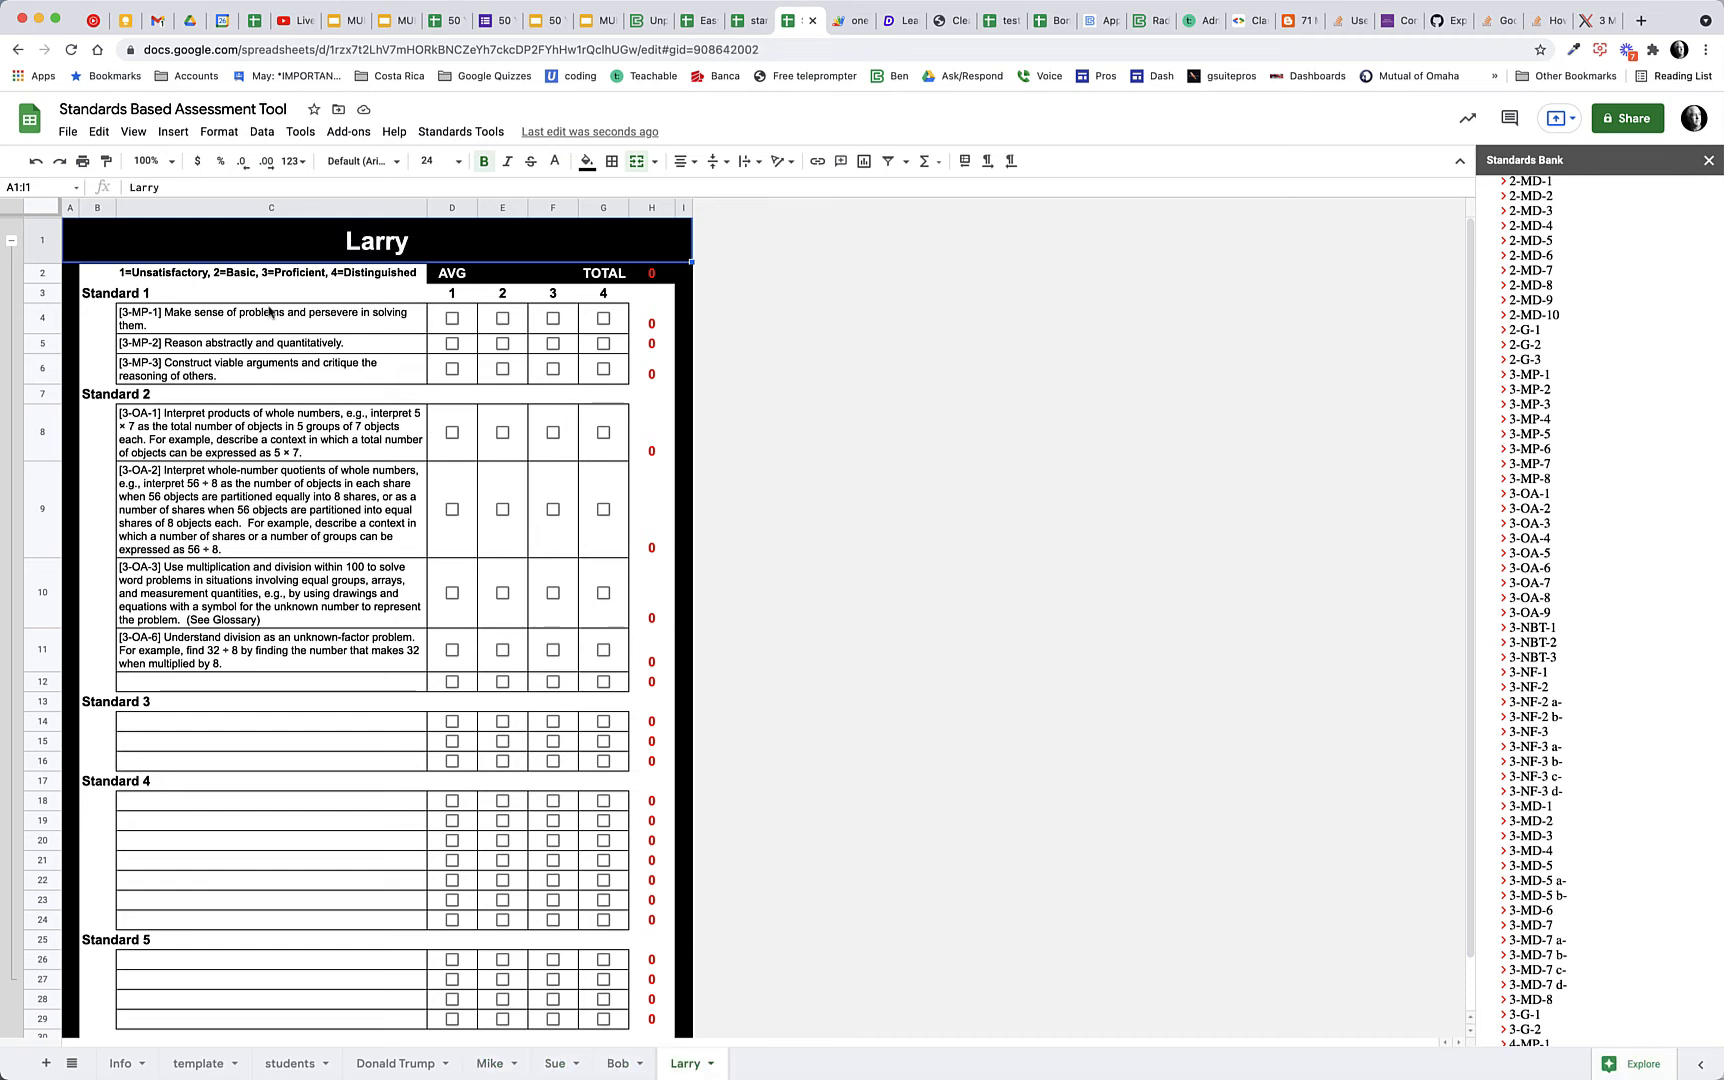
# Clear the added standards from cells C4 to C11 on the template sheet
pyautogui.click(200, 1065)
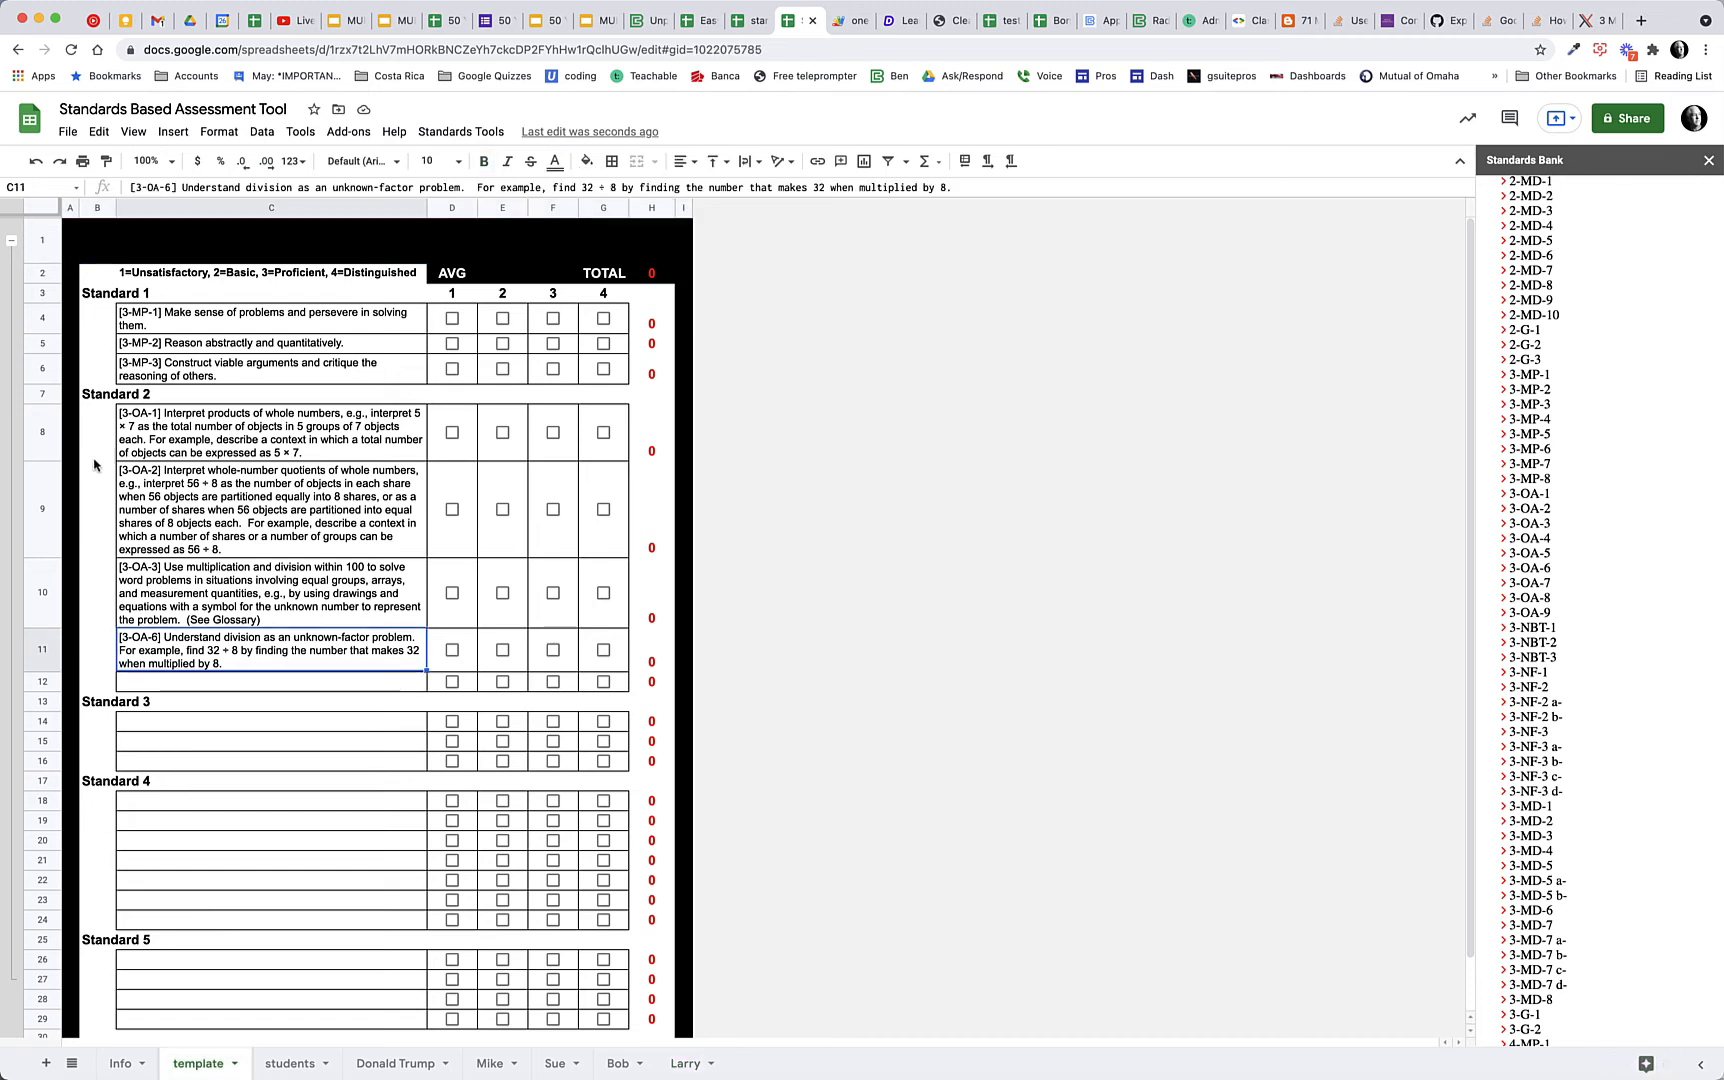
pyautogui.moveTo(268, 318); pyautogui.dragTo(243, 667)
pyautogui.press('Delete')
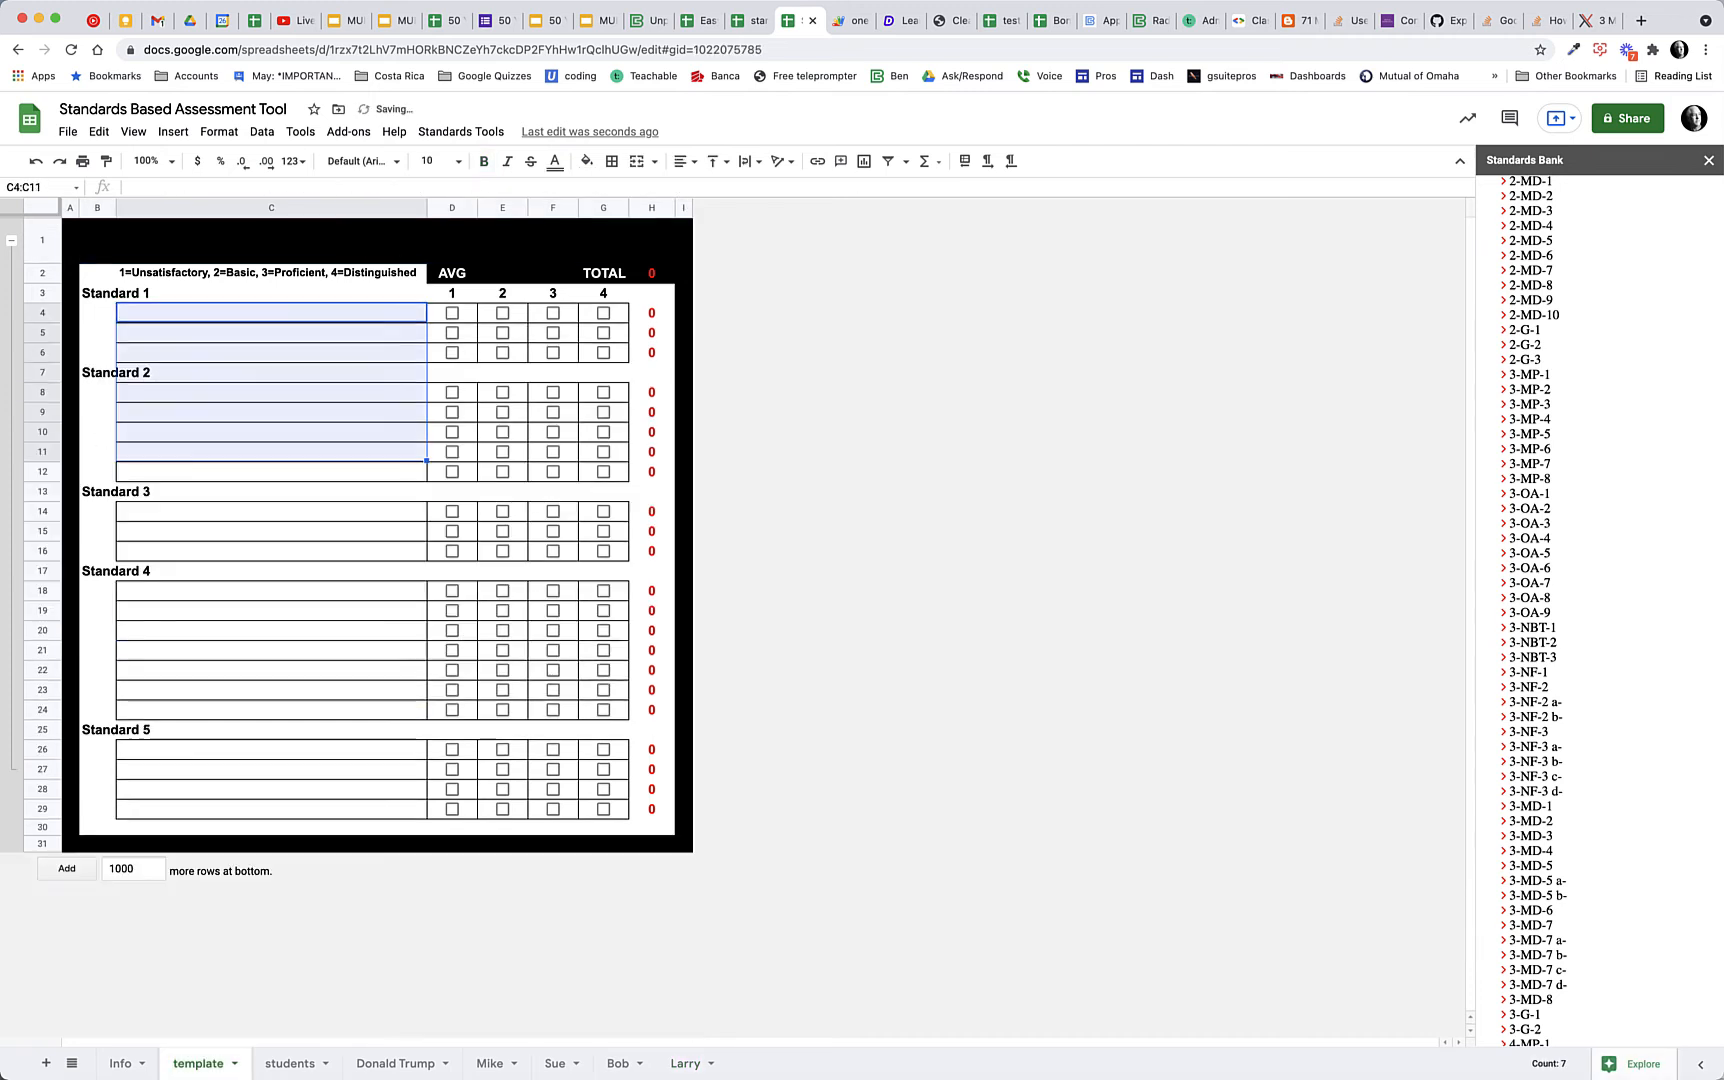
pyautogui.click(286, 359)
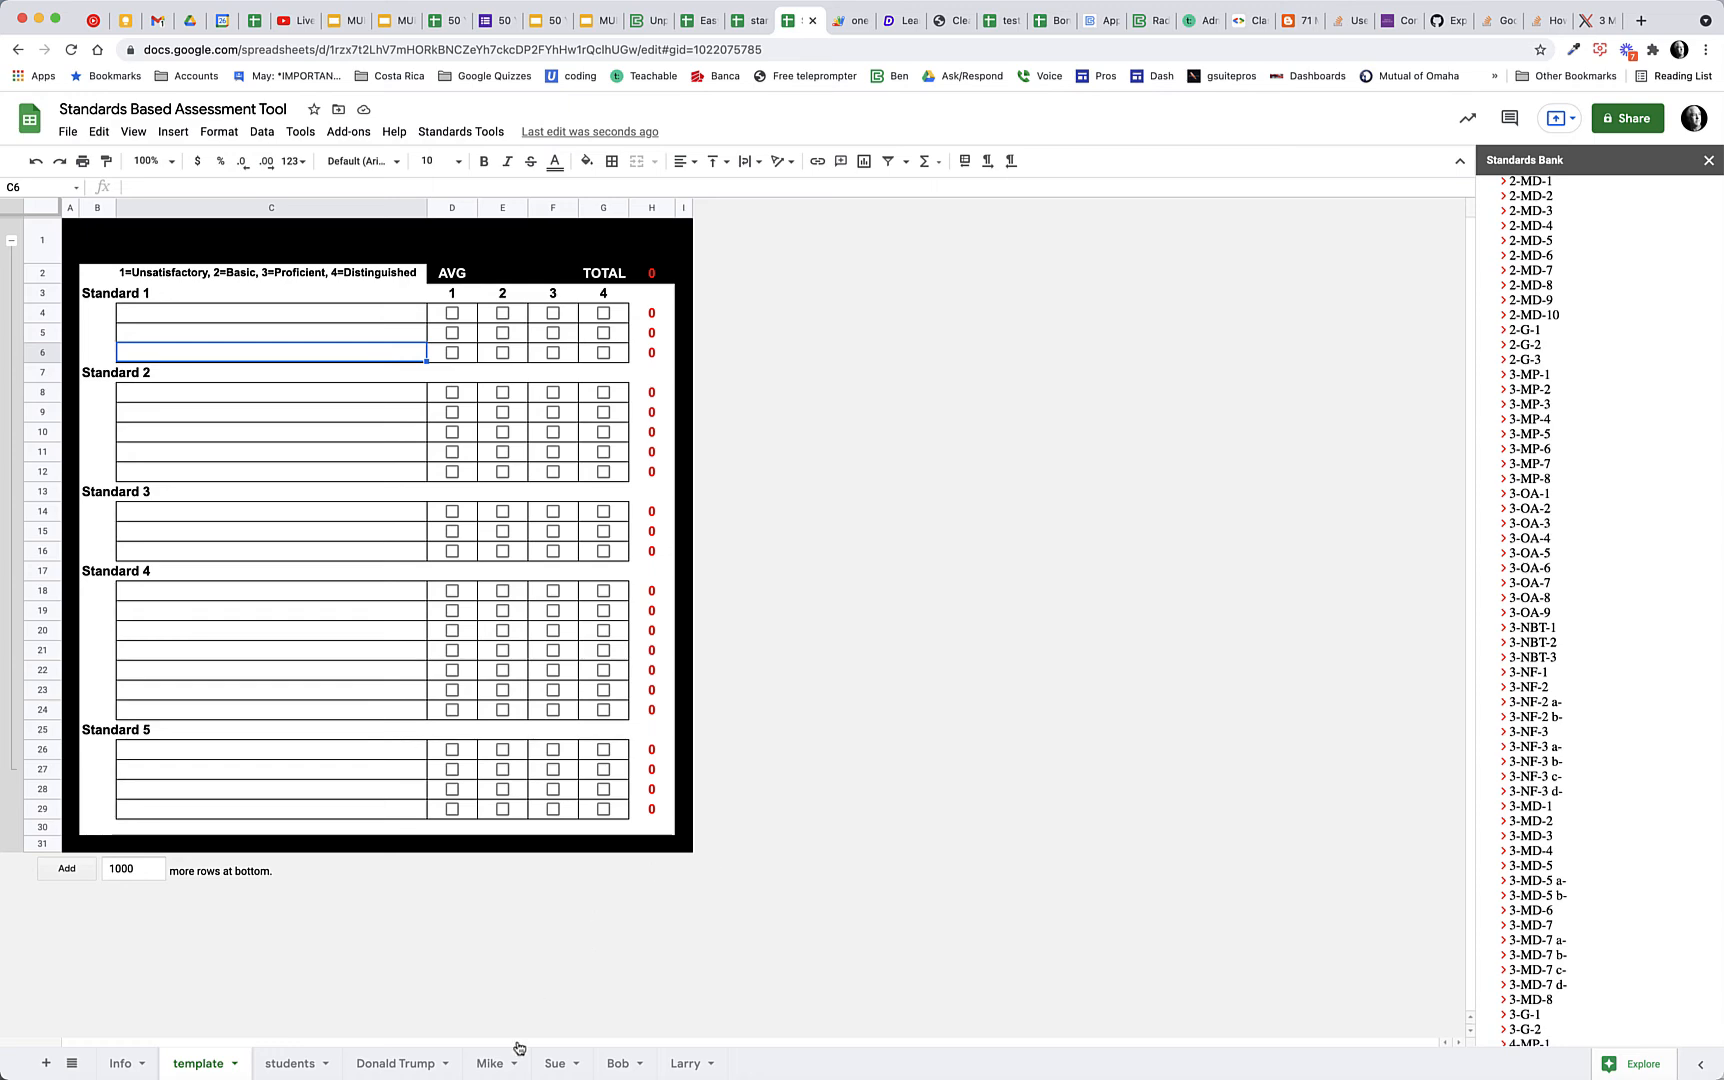
# View the first three new student sheets in turn and hide all tabs except the third student's sheet
pyautogui.click(492, 1064)
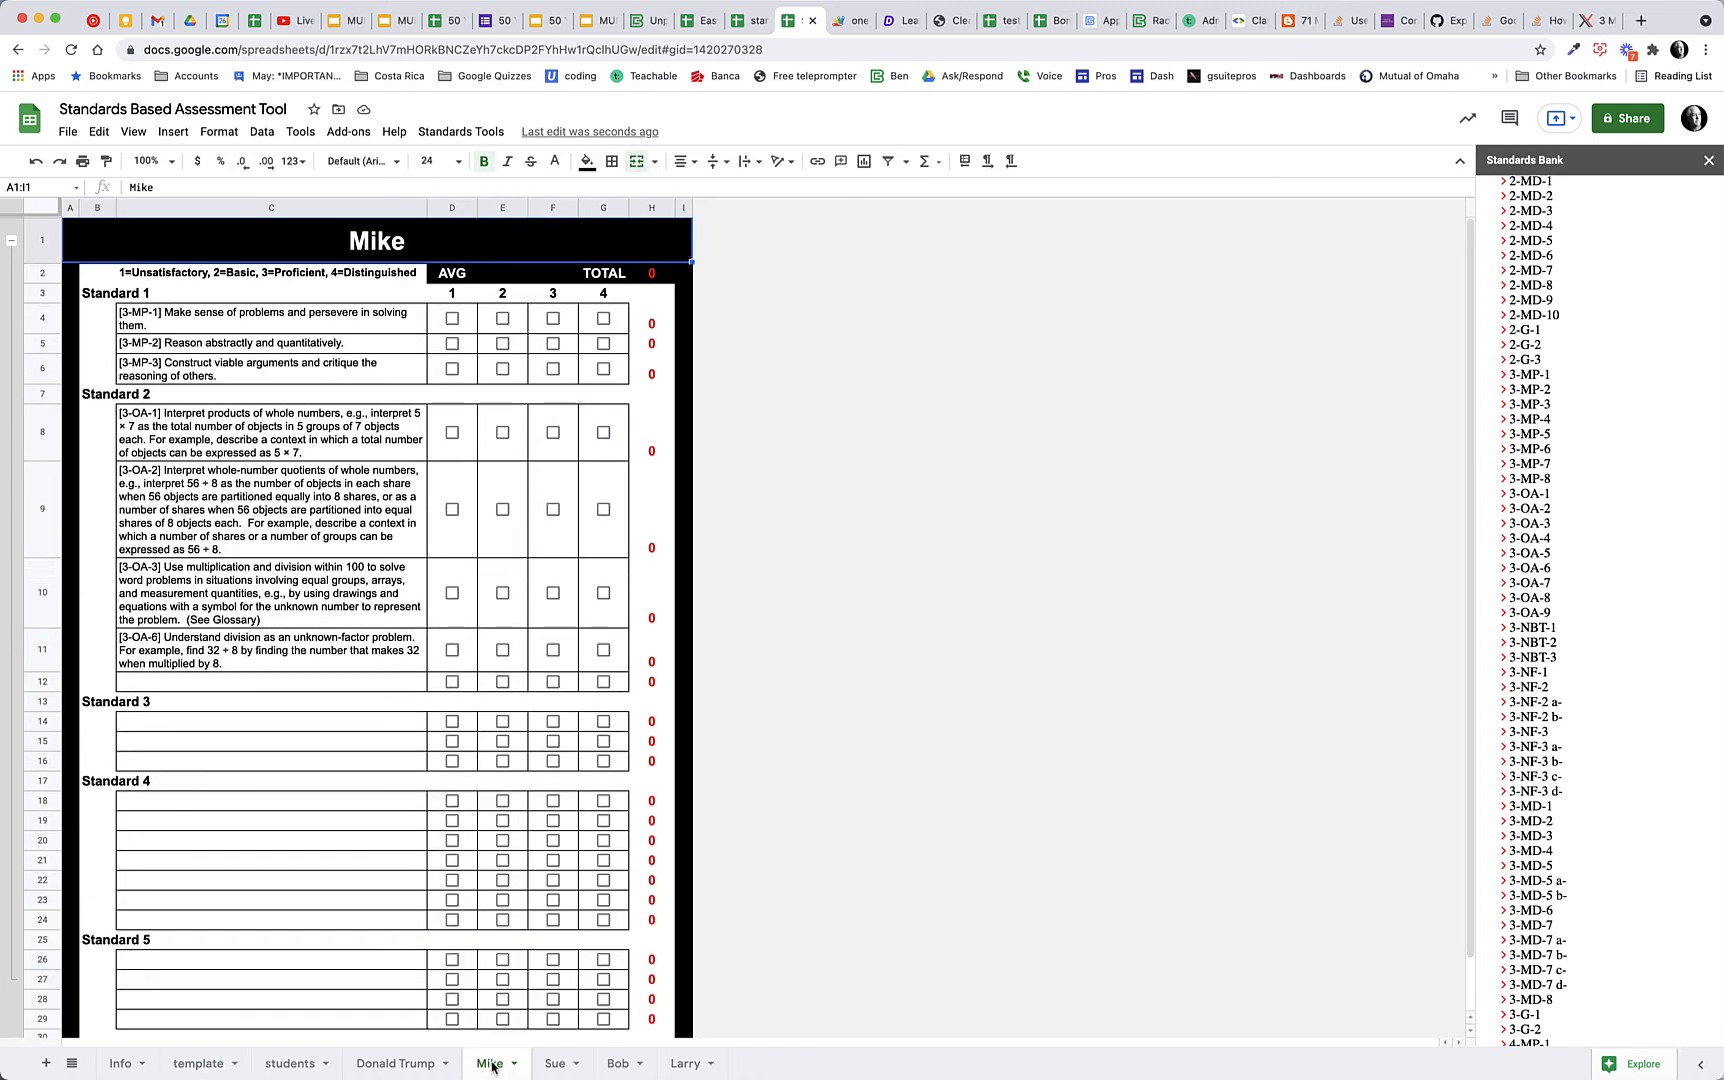
pyautogui.click(558, 1065)
pyautogui.click(612, 1066)
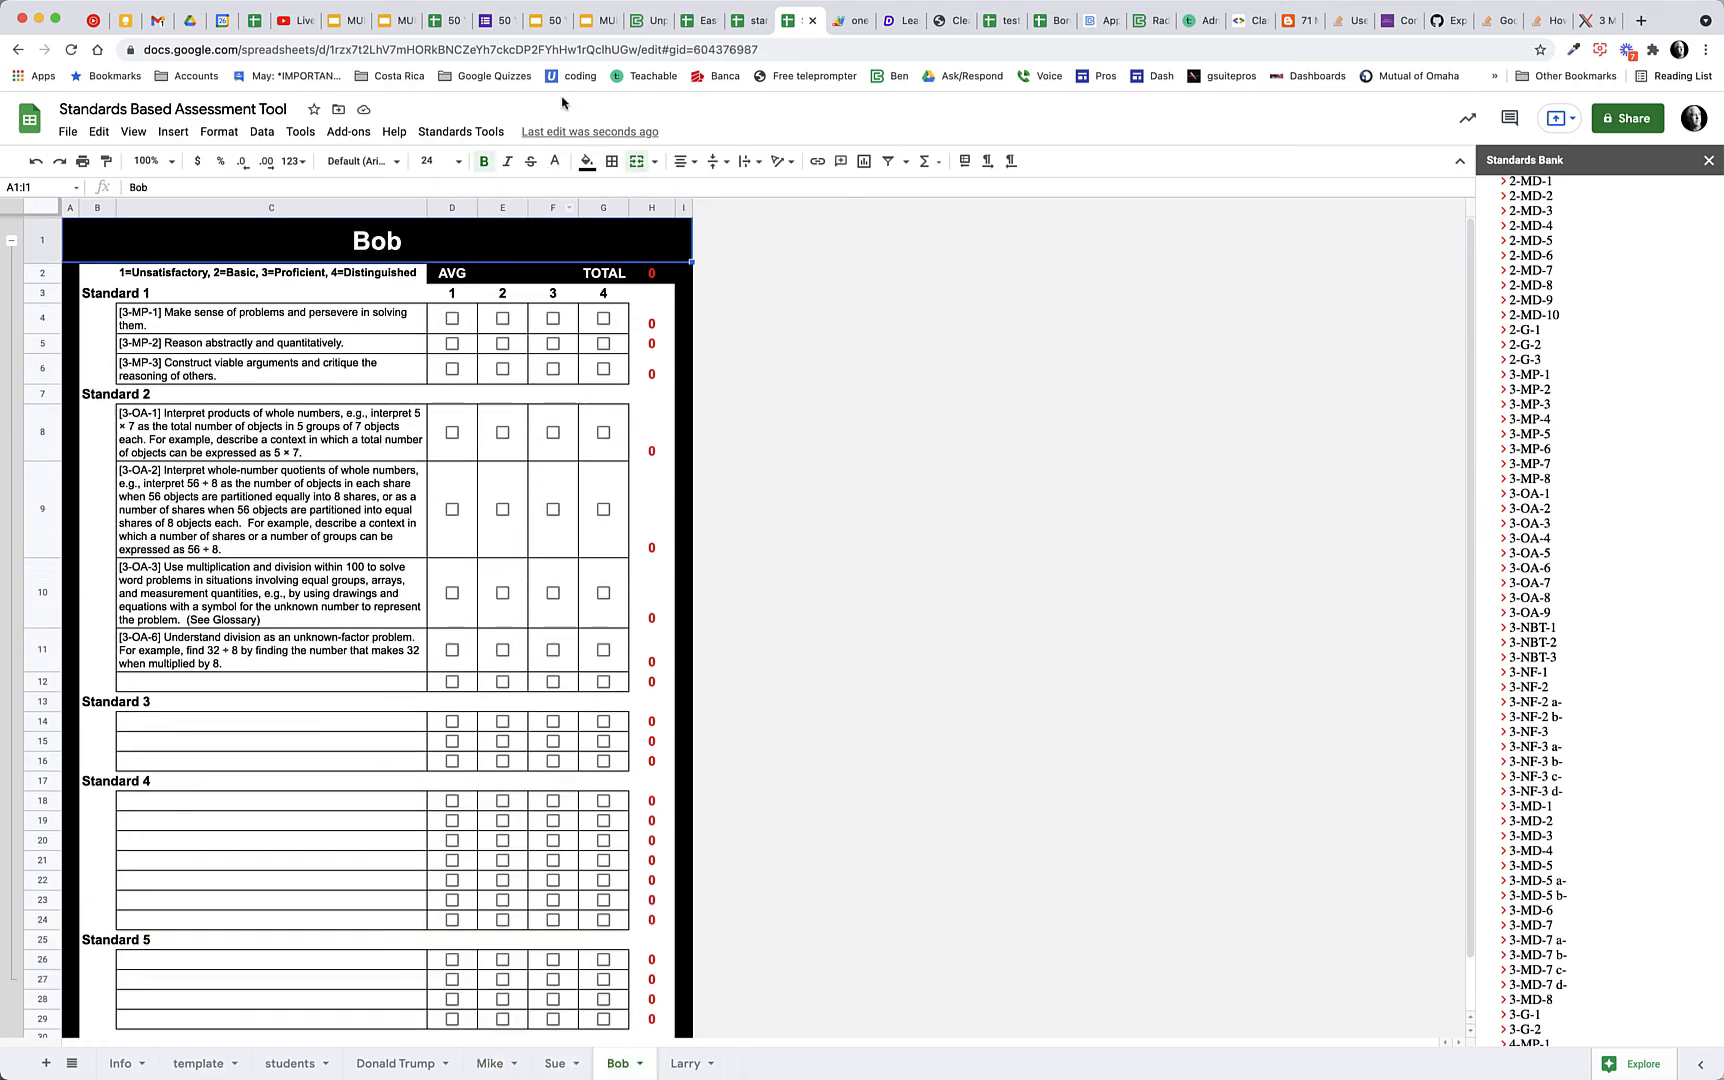
pyautogui.click(461, 131)
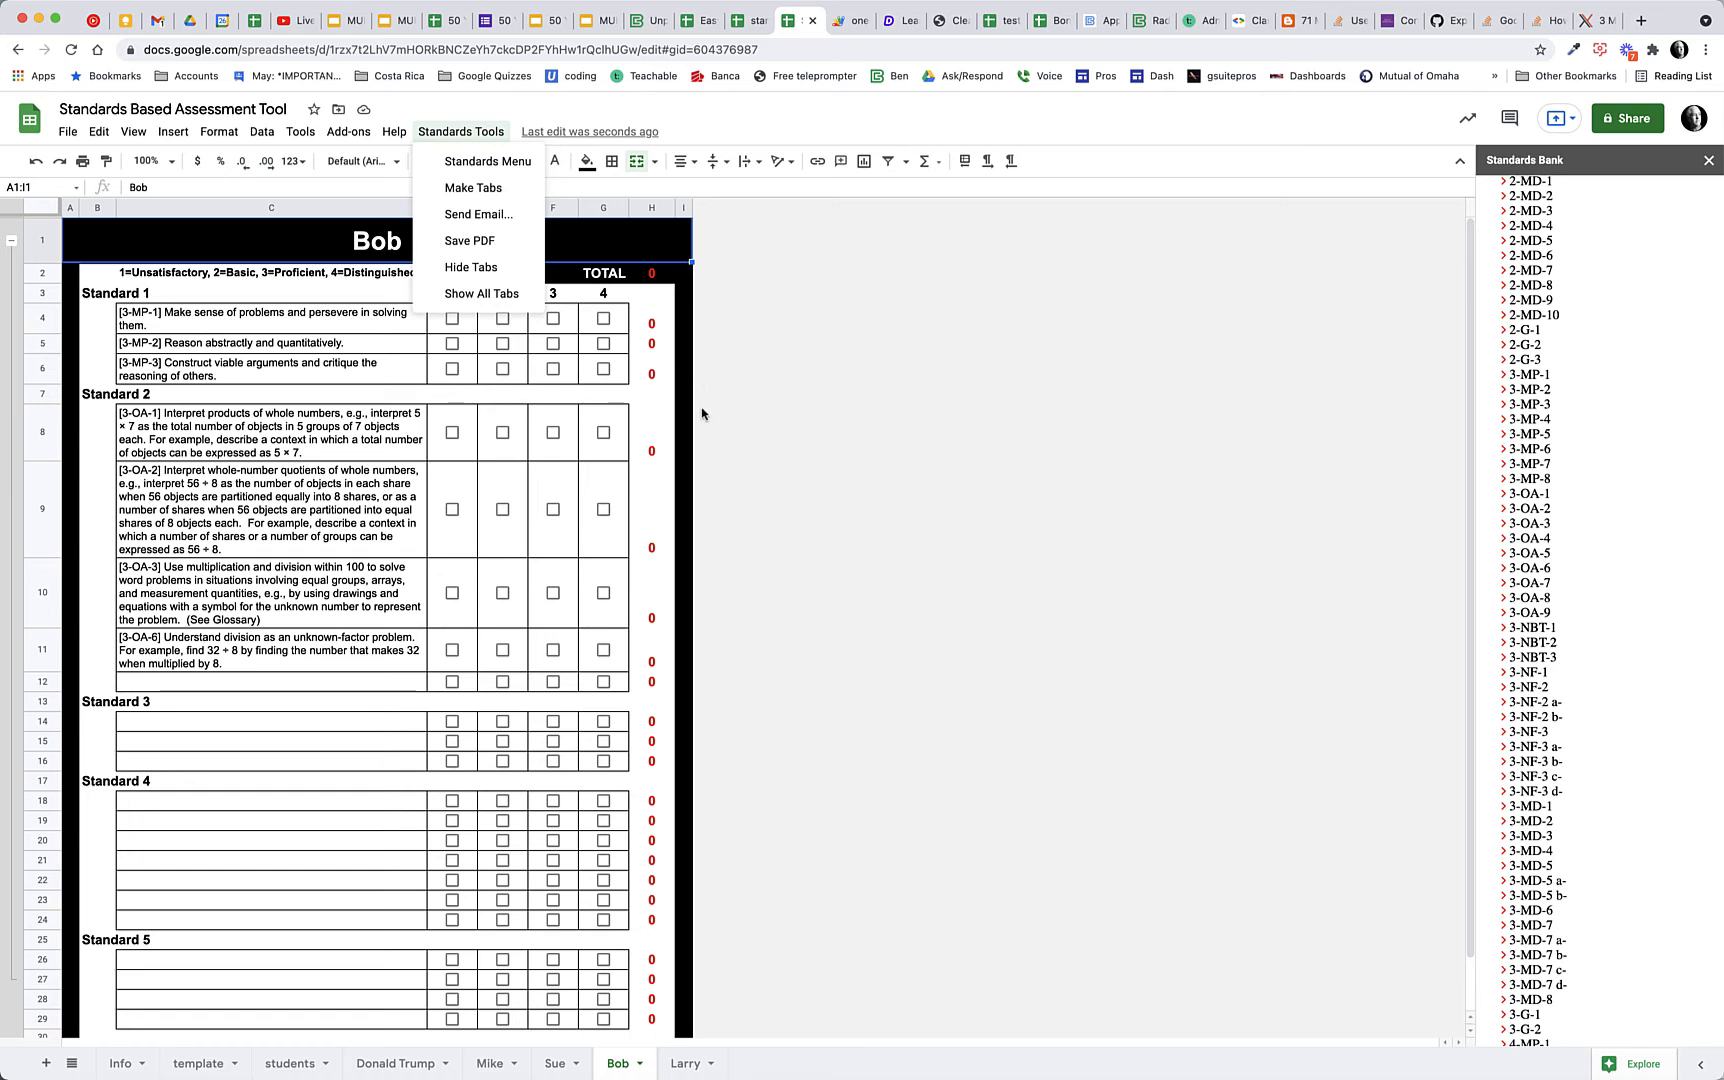
pyautogui.click(471, 267)
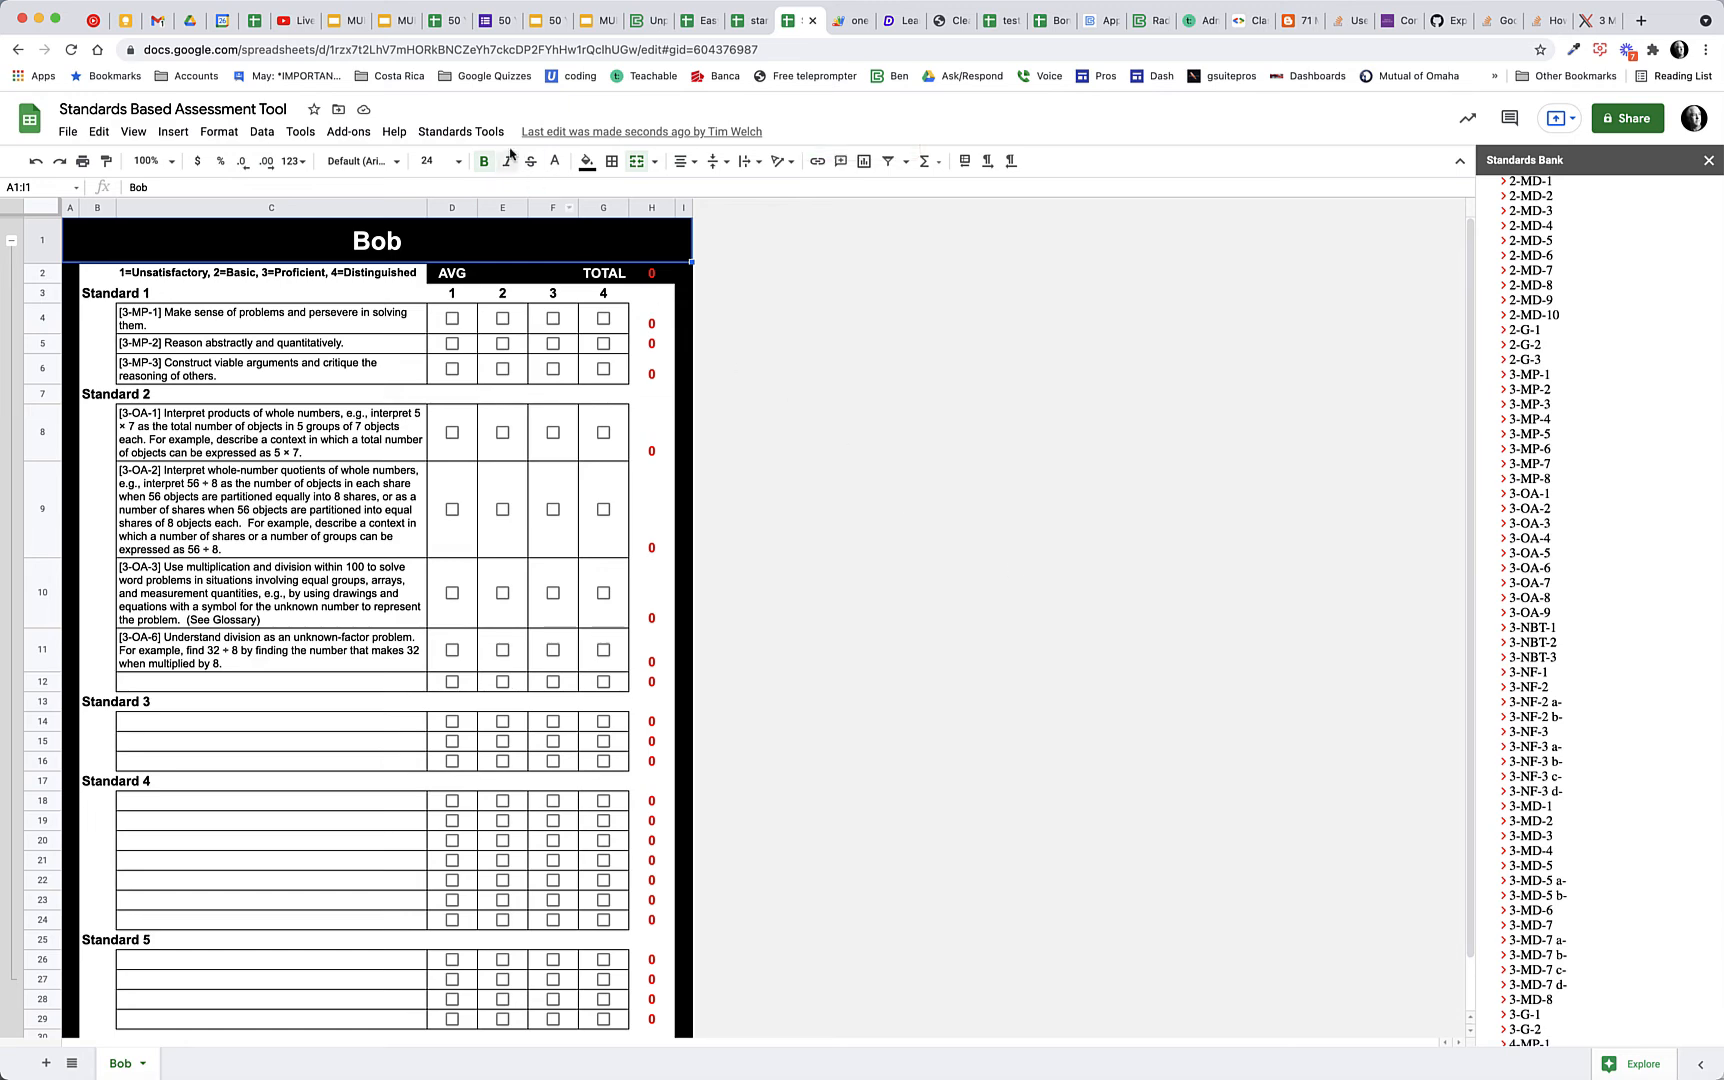
# Show all tabs again with the Standards Tools and close the Standards Bank
pyautogui.click(462, 132)
pyautogui.click(503, 312)
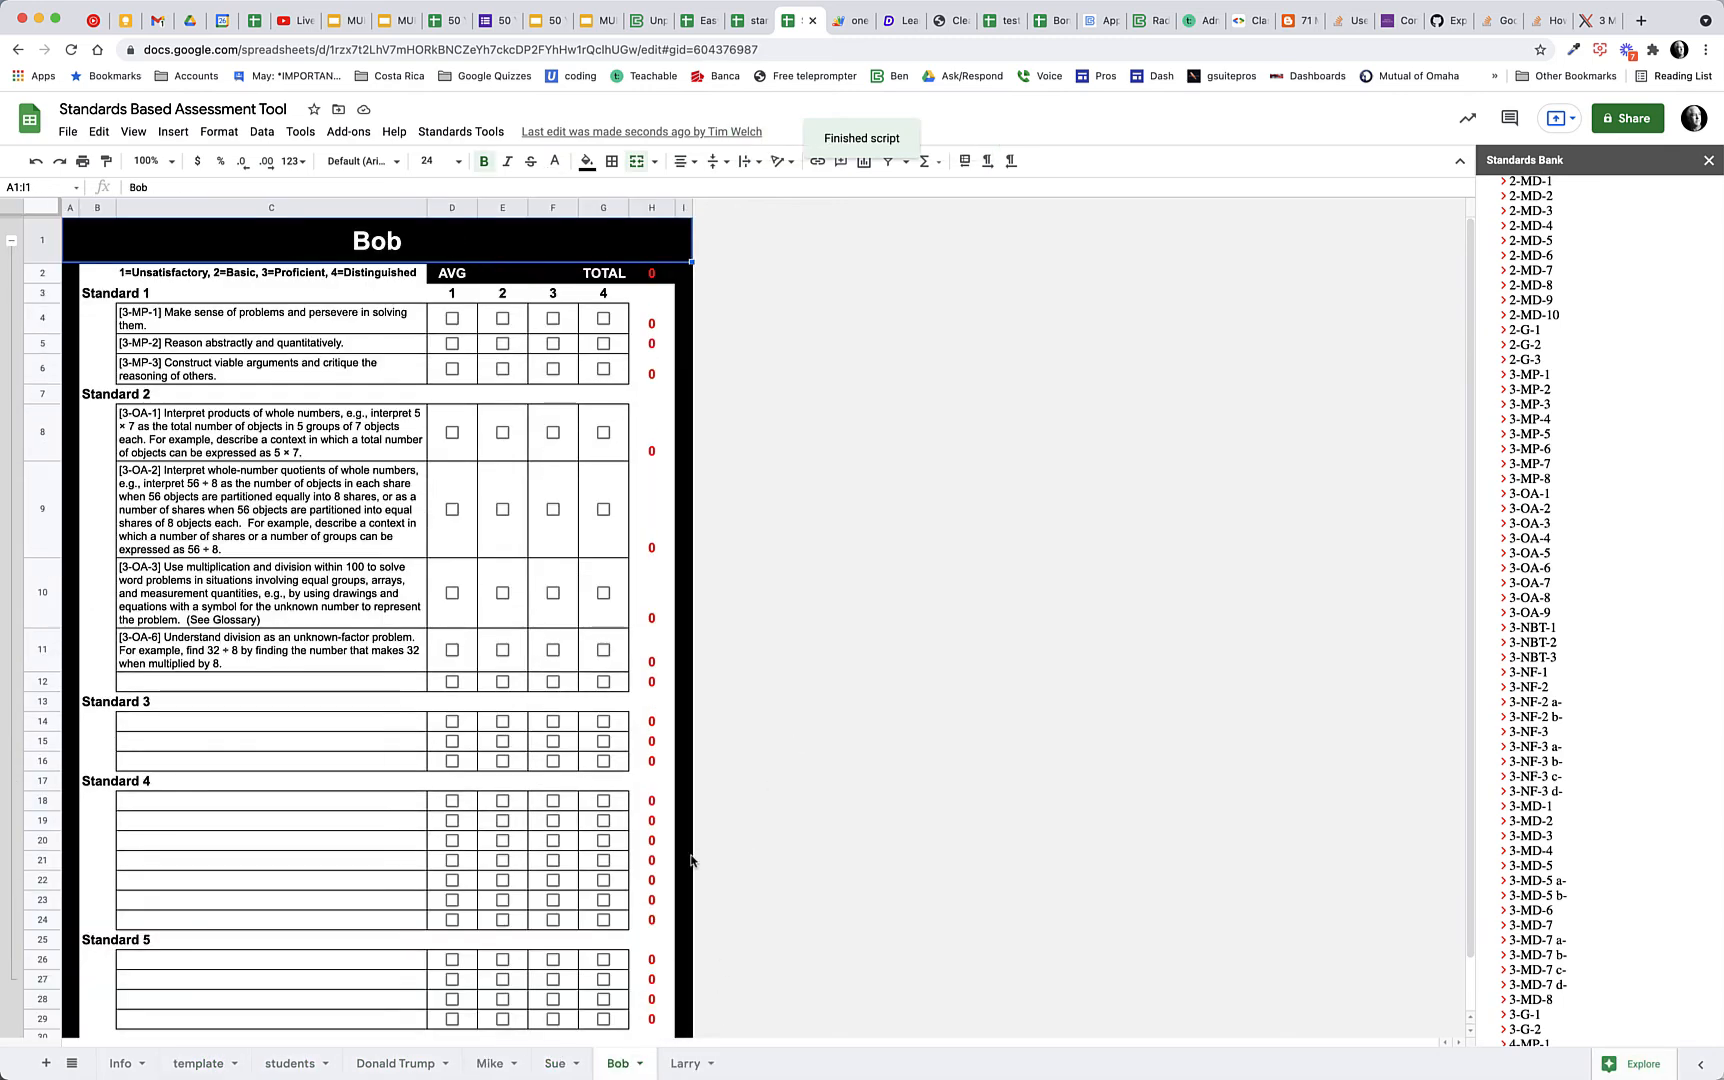
pyautogui.click(1708, 160)
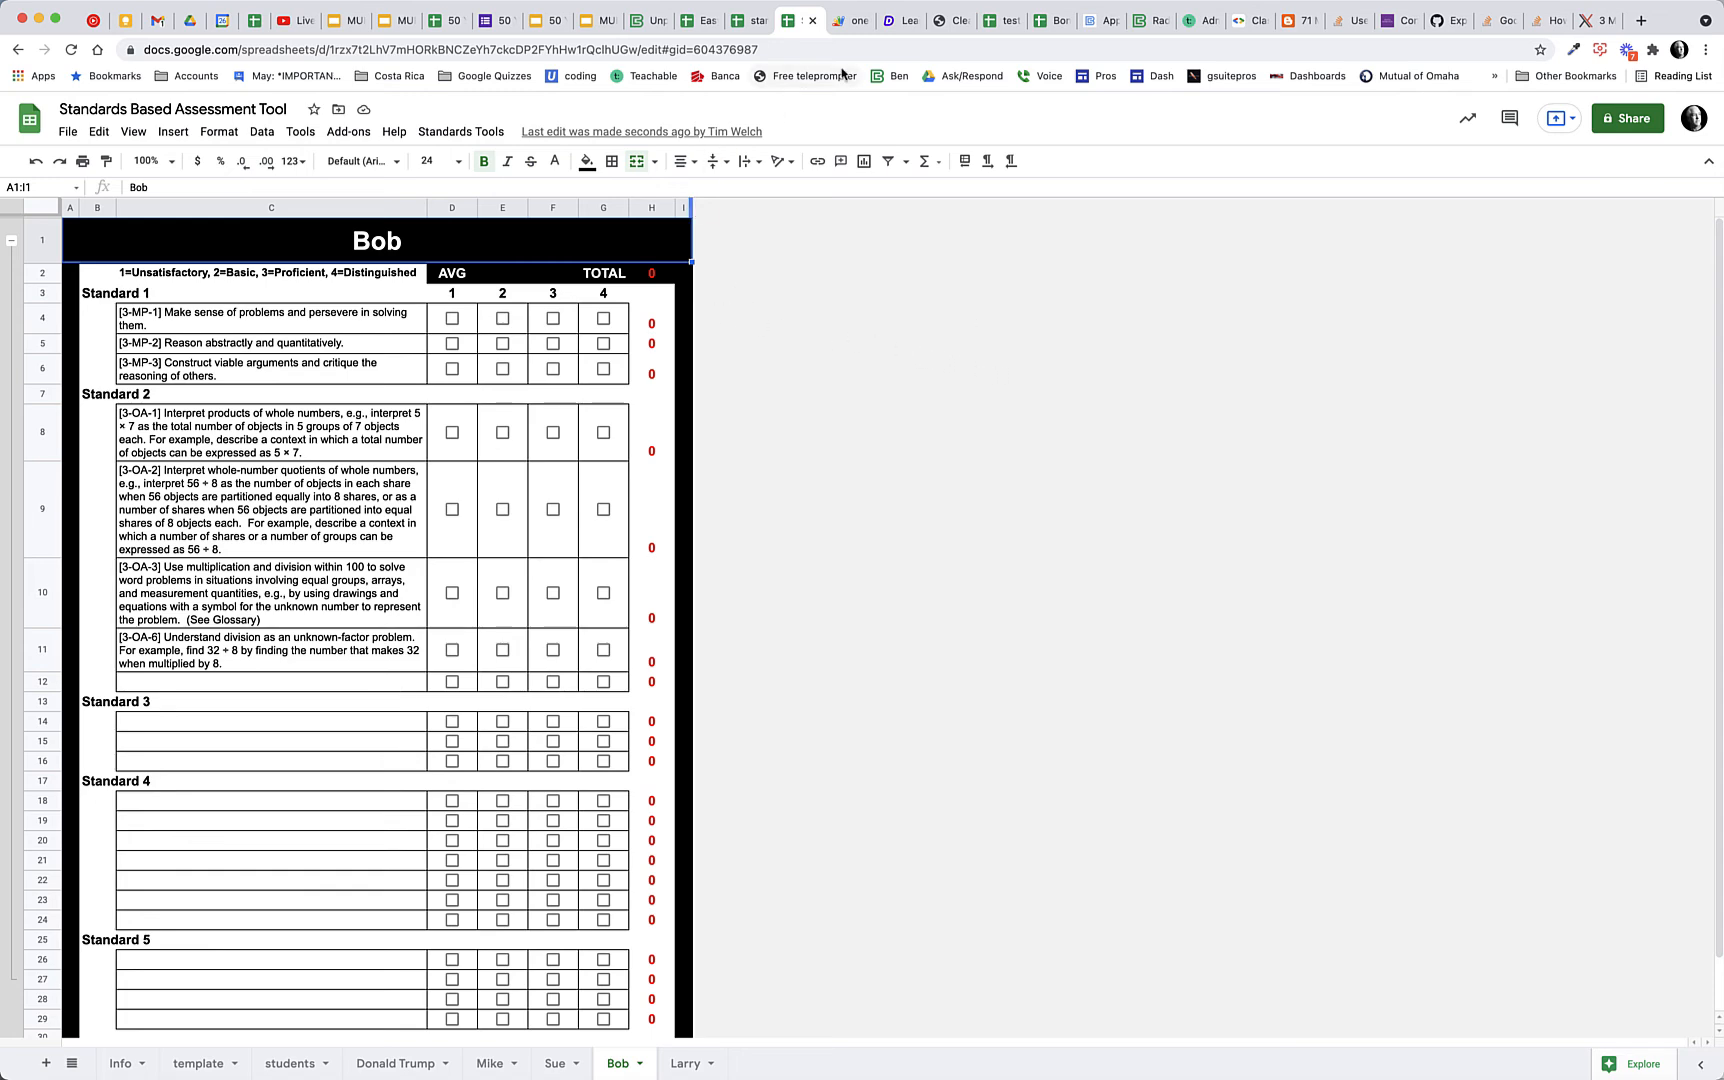
# Switch to the oneCheckboxChecked Apps Script project and review the uncheckrows, sidebar, accordion, standards and stylesheet files
pyautogui.click(841, 28)
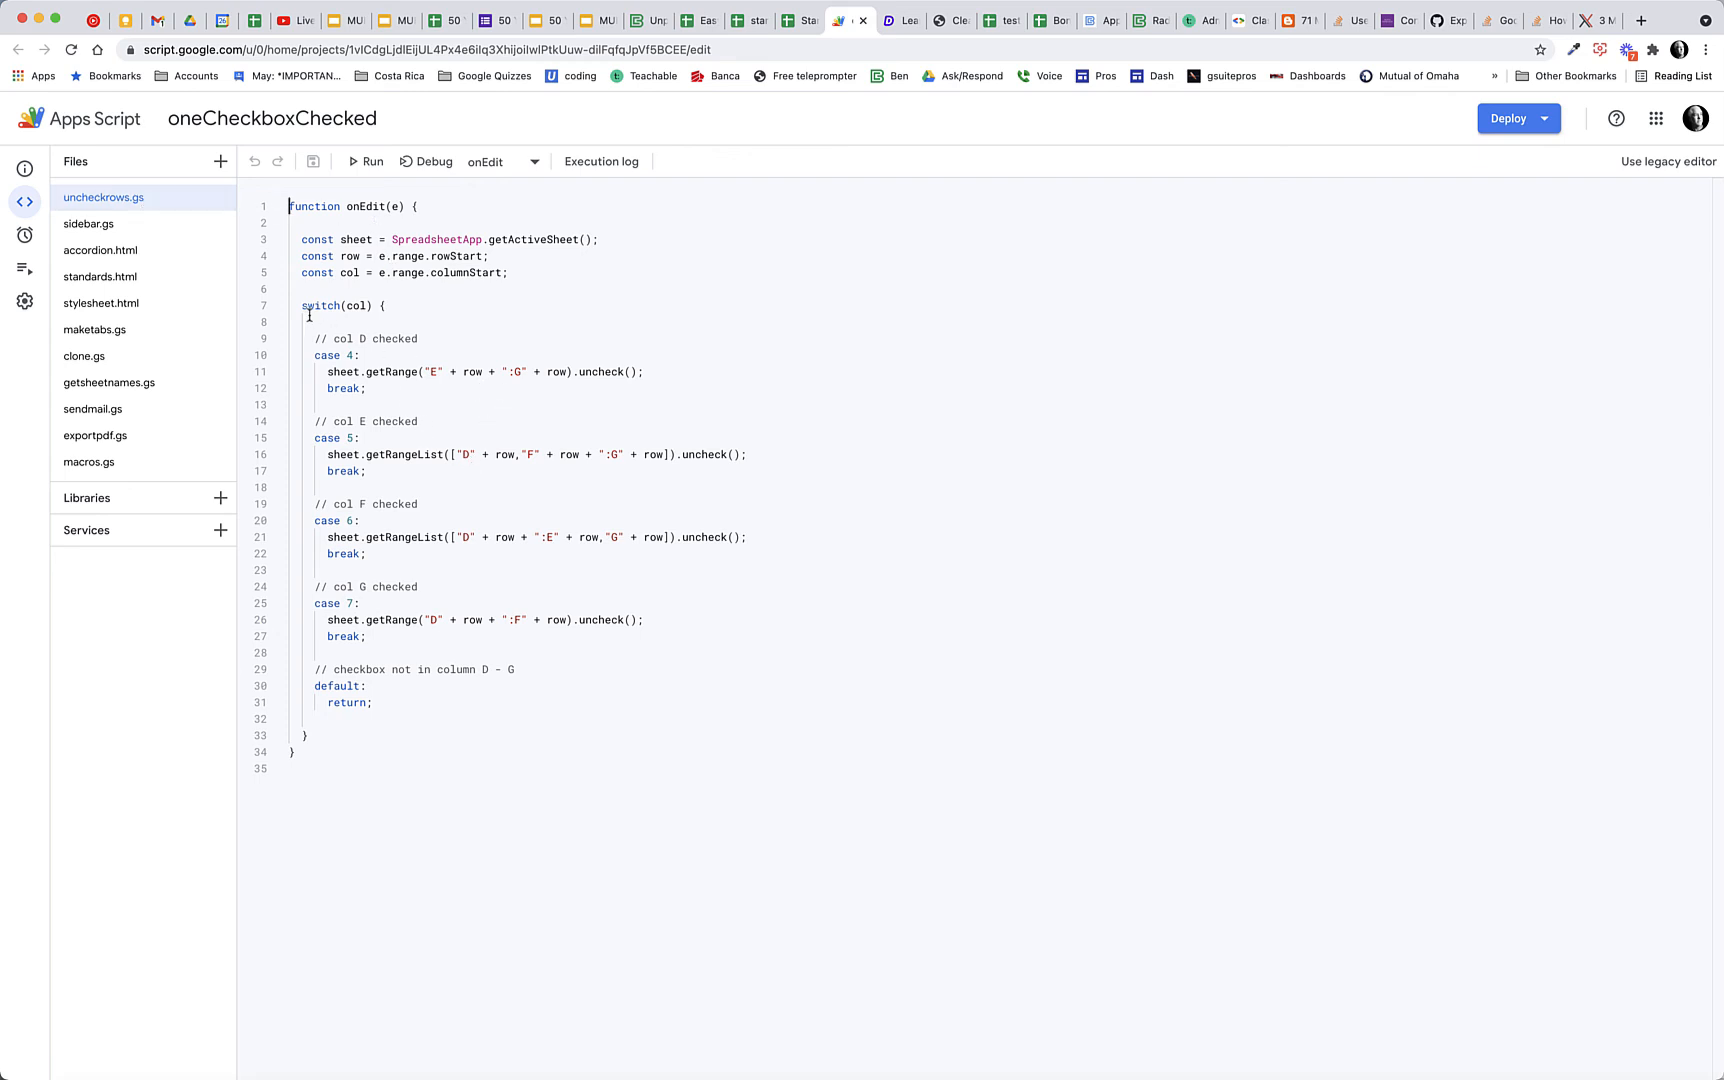
pyautogui.click(127, 230)
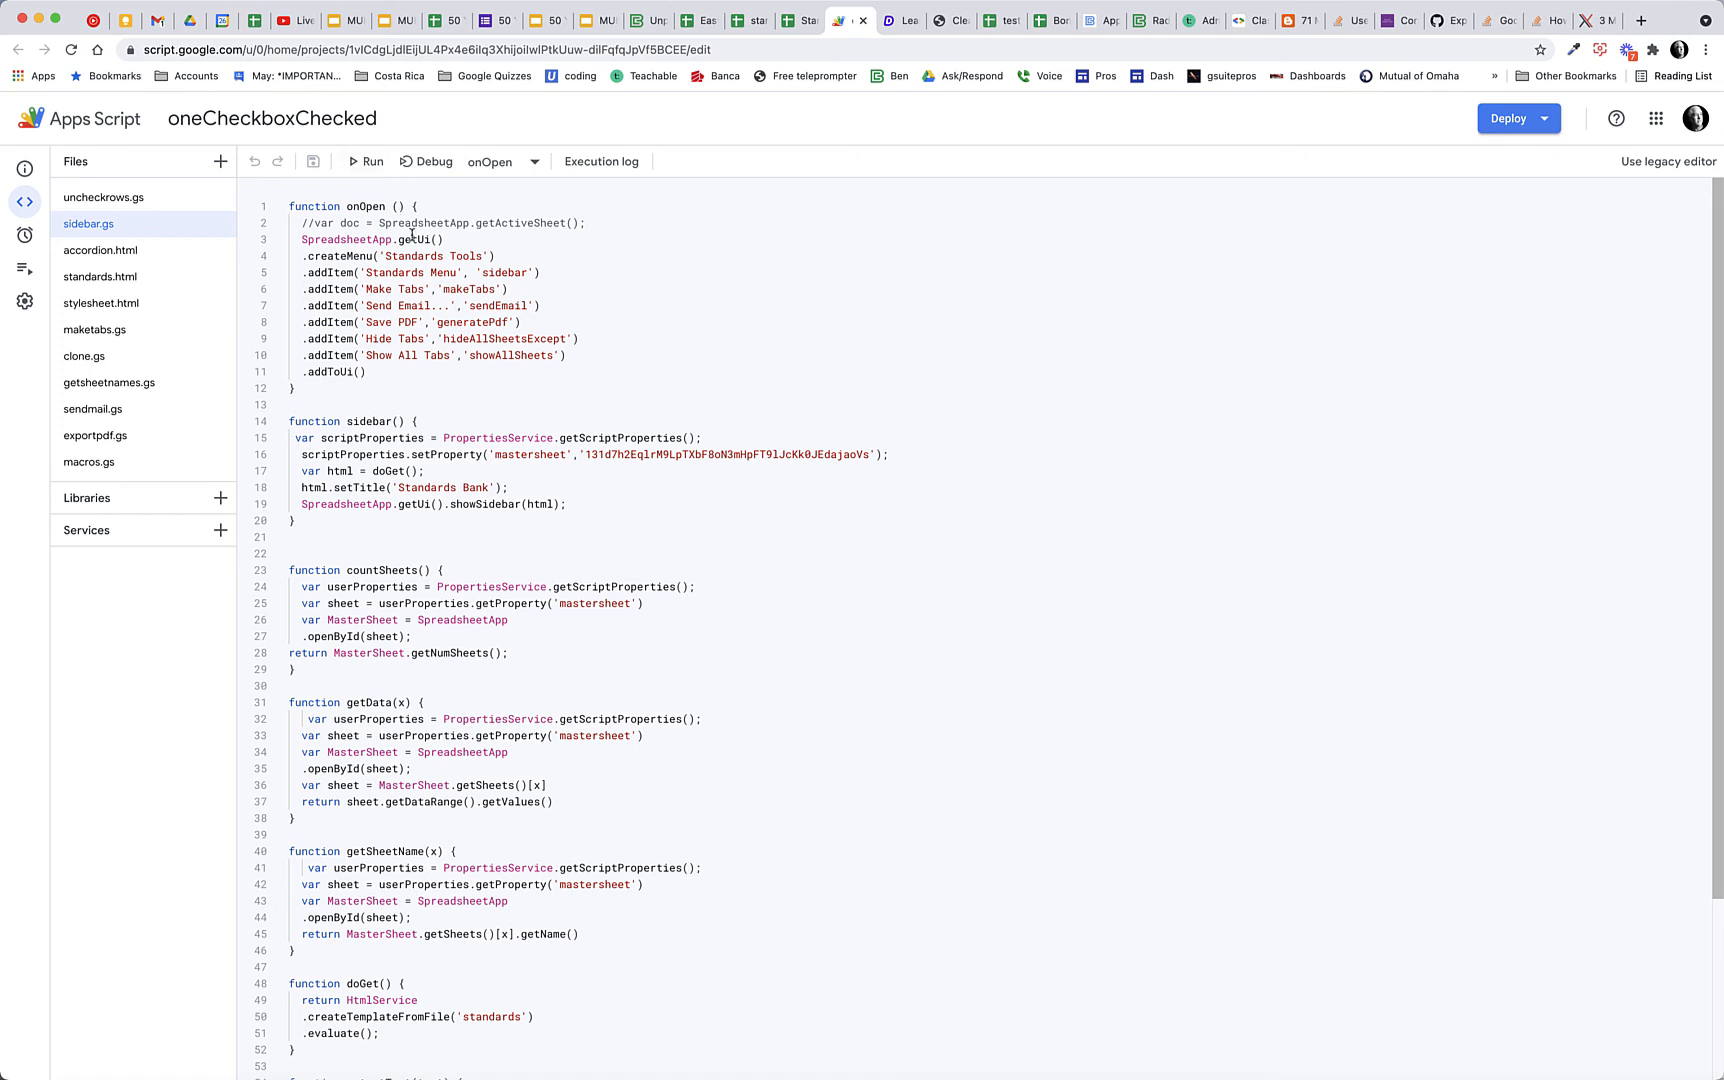
pyautogui.click(134, 254)
pyautogui.click(136, 277)
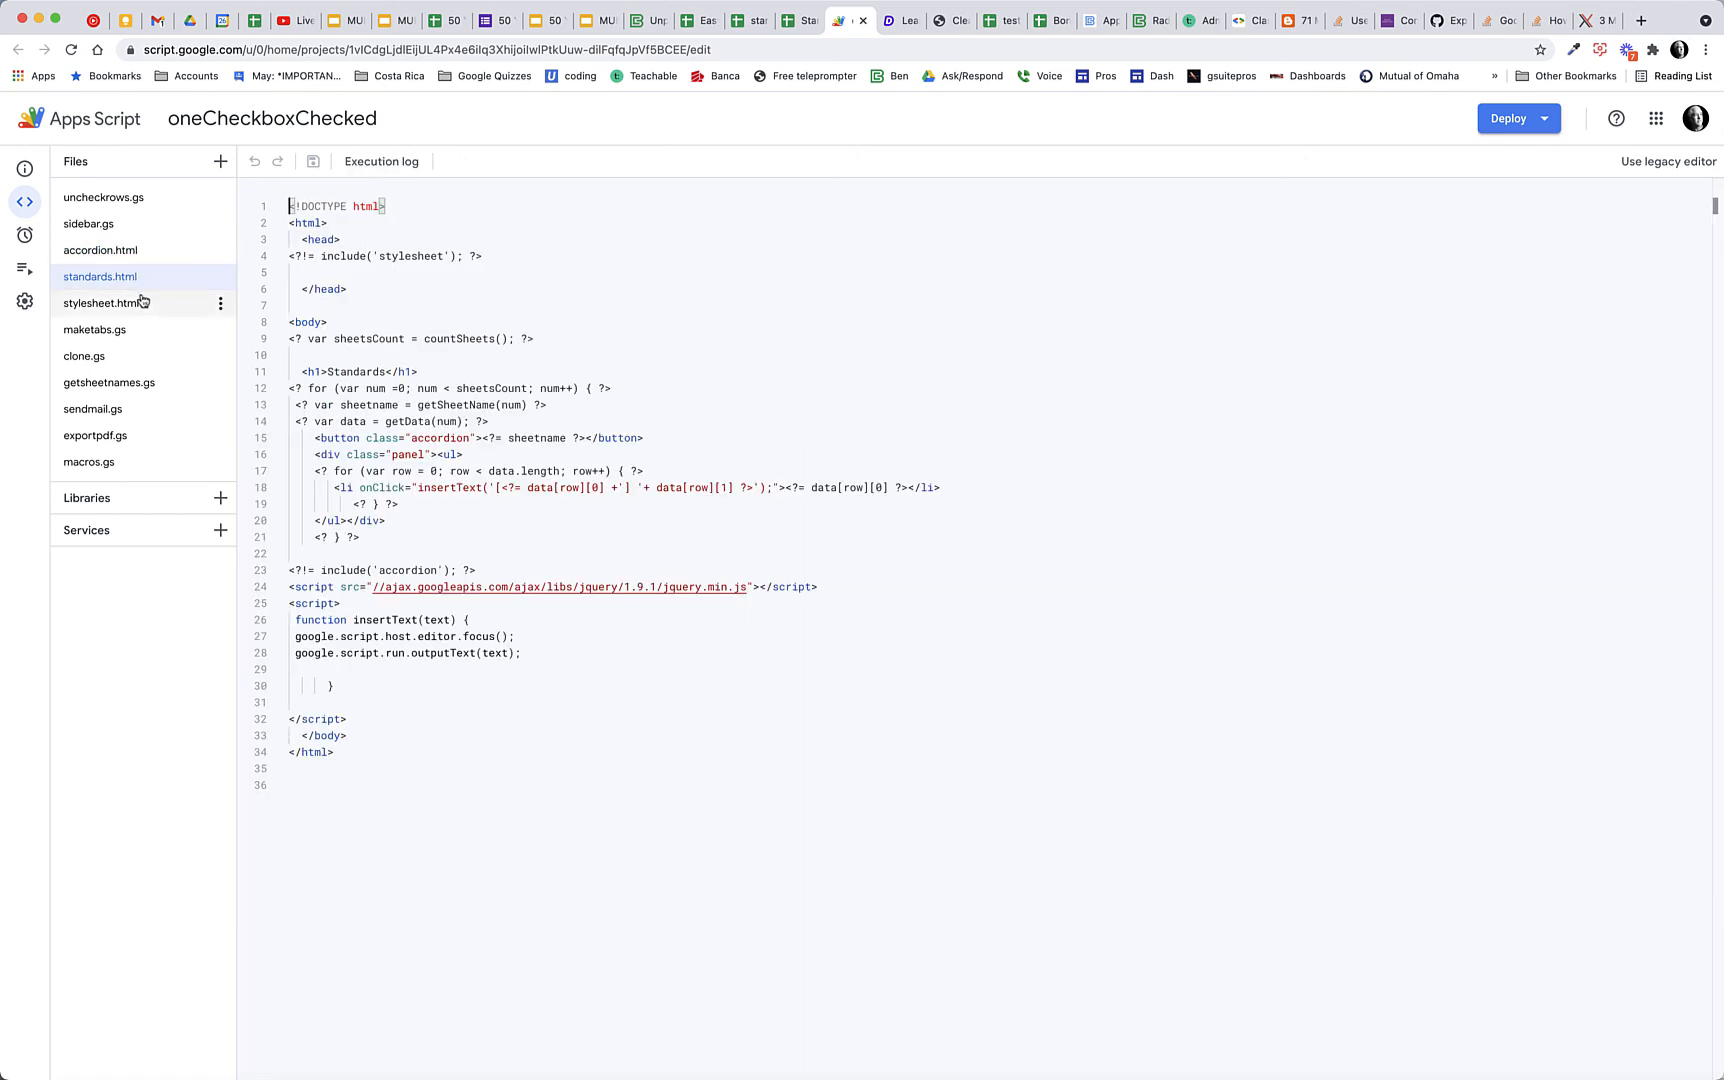
pyautogui.click(142, 305)
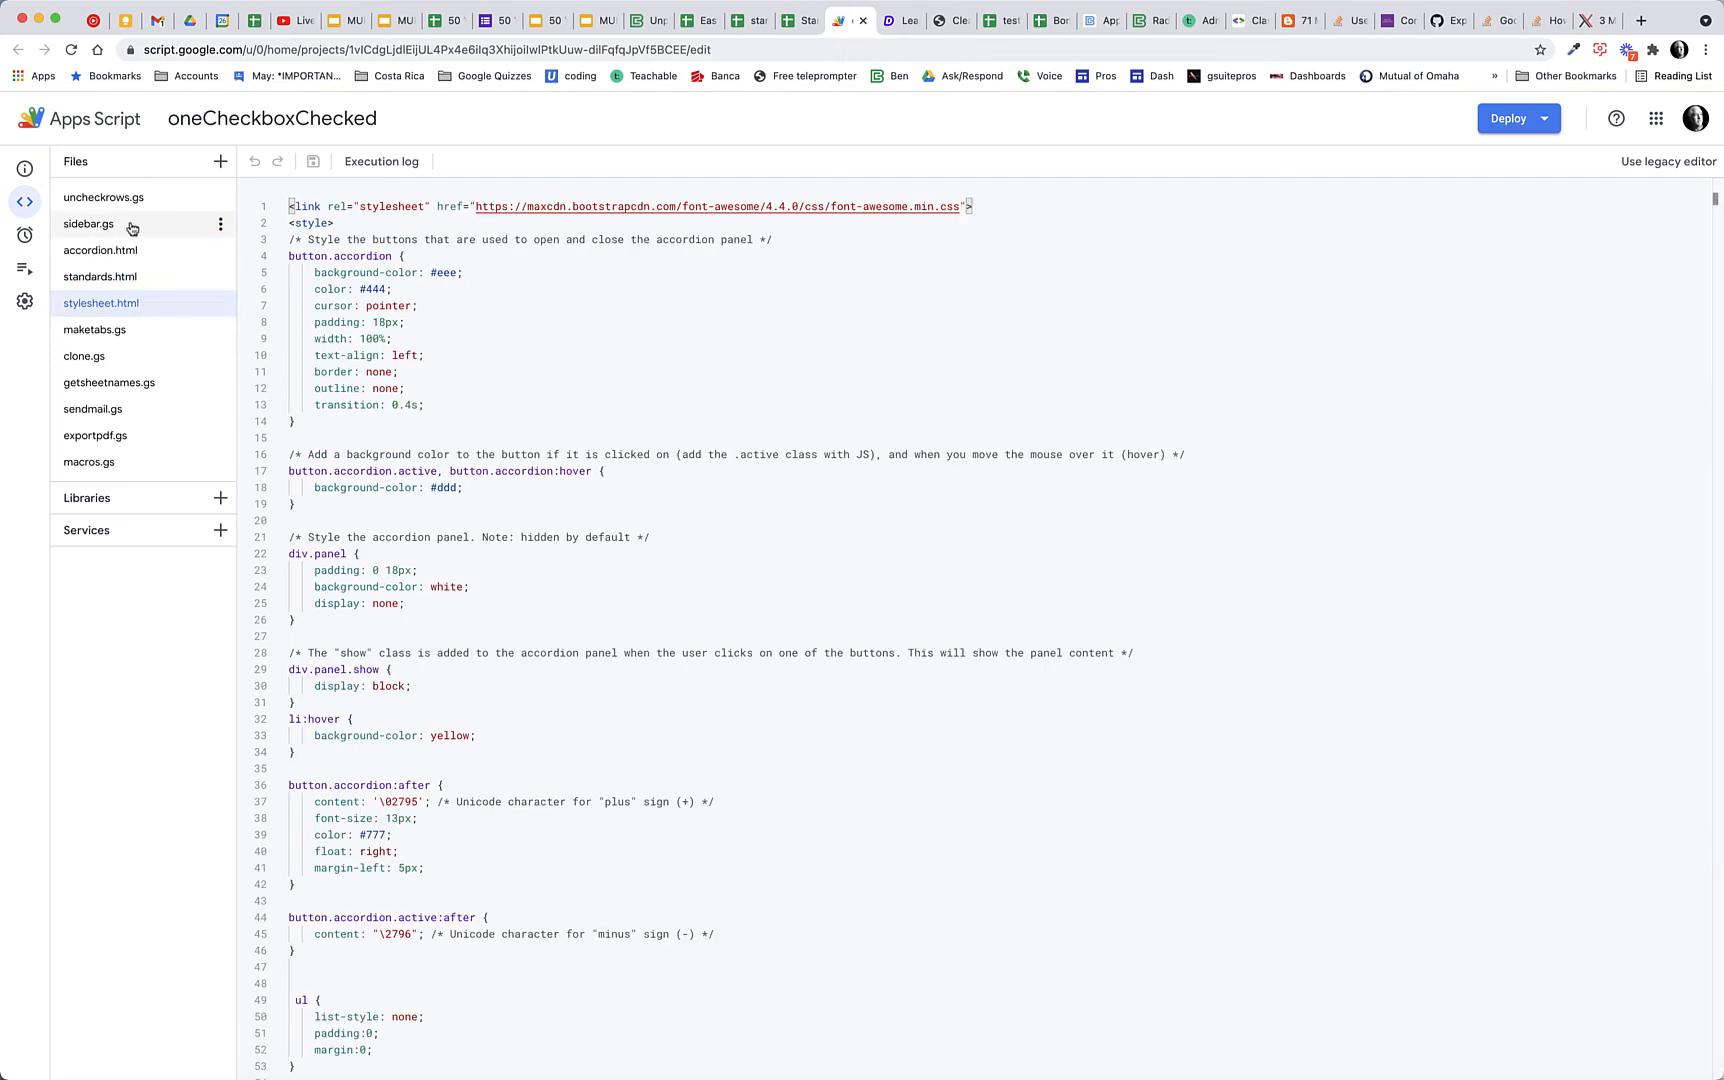
# Examine the maketabs.gs code together with the template-cloning function in clone.gs
pyautogui.click(145, 331)
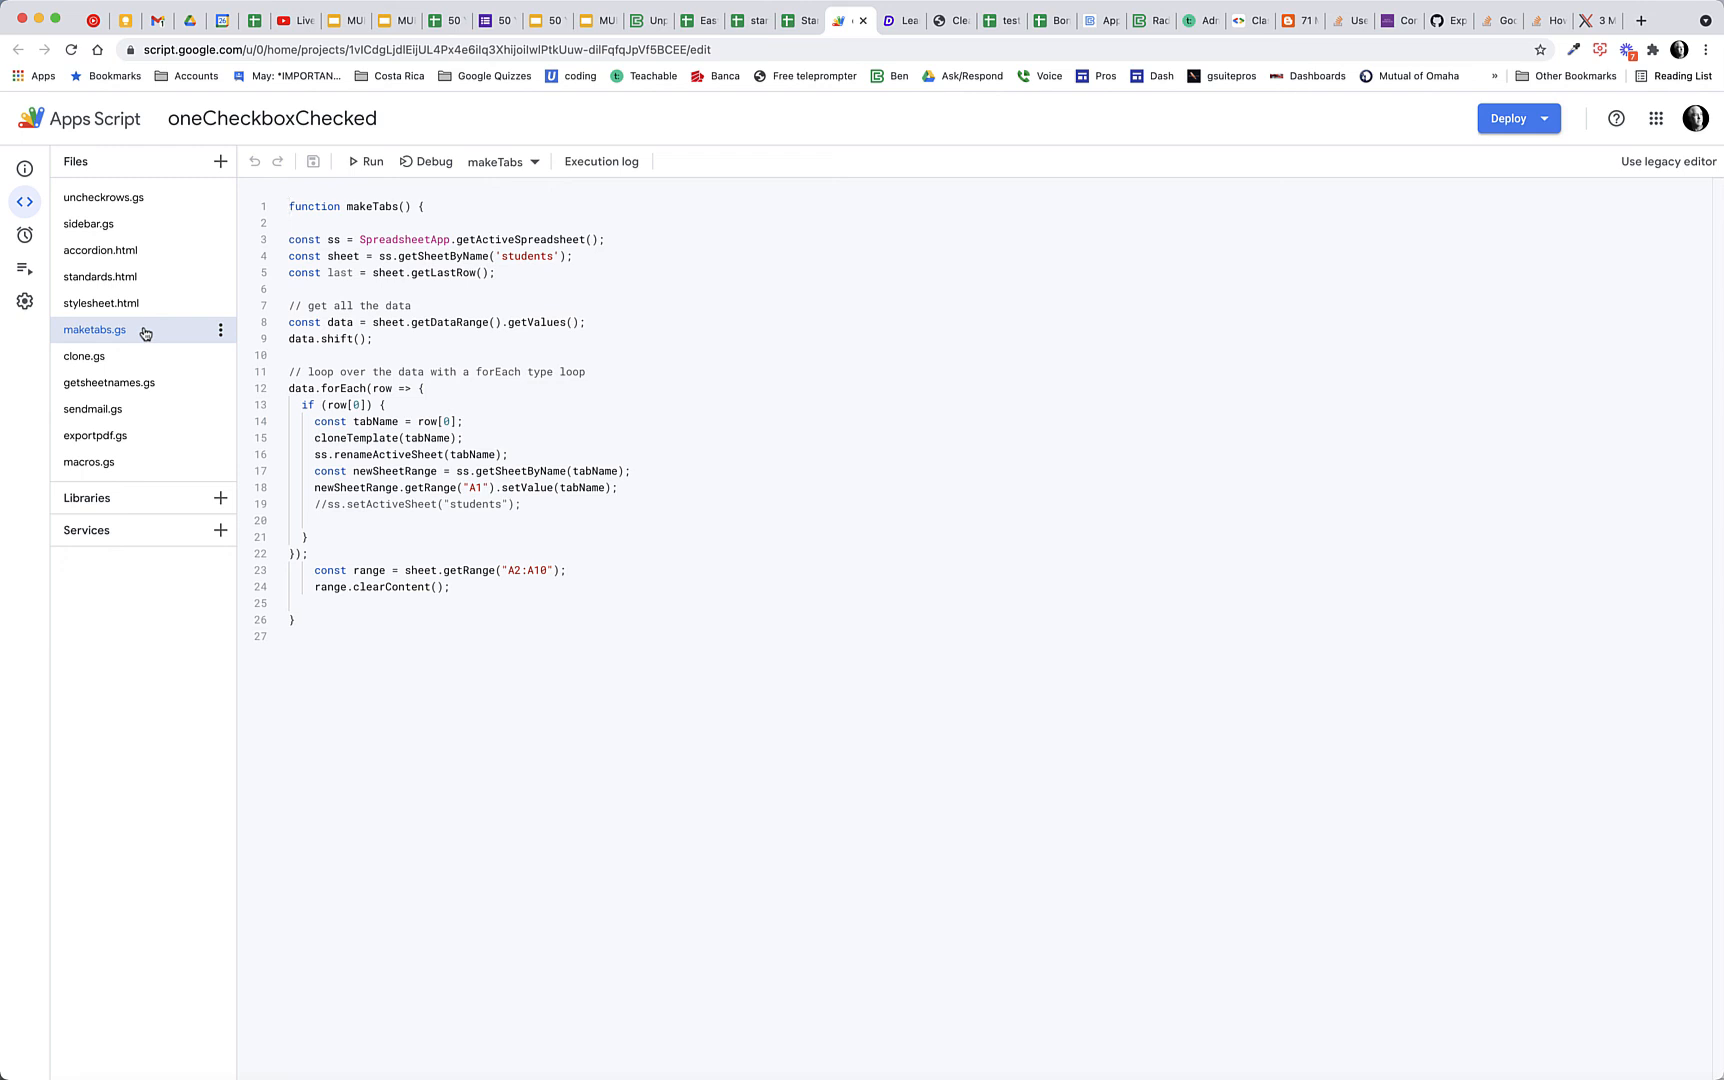
pyautogui.click(118, 360)
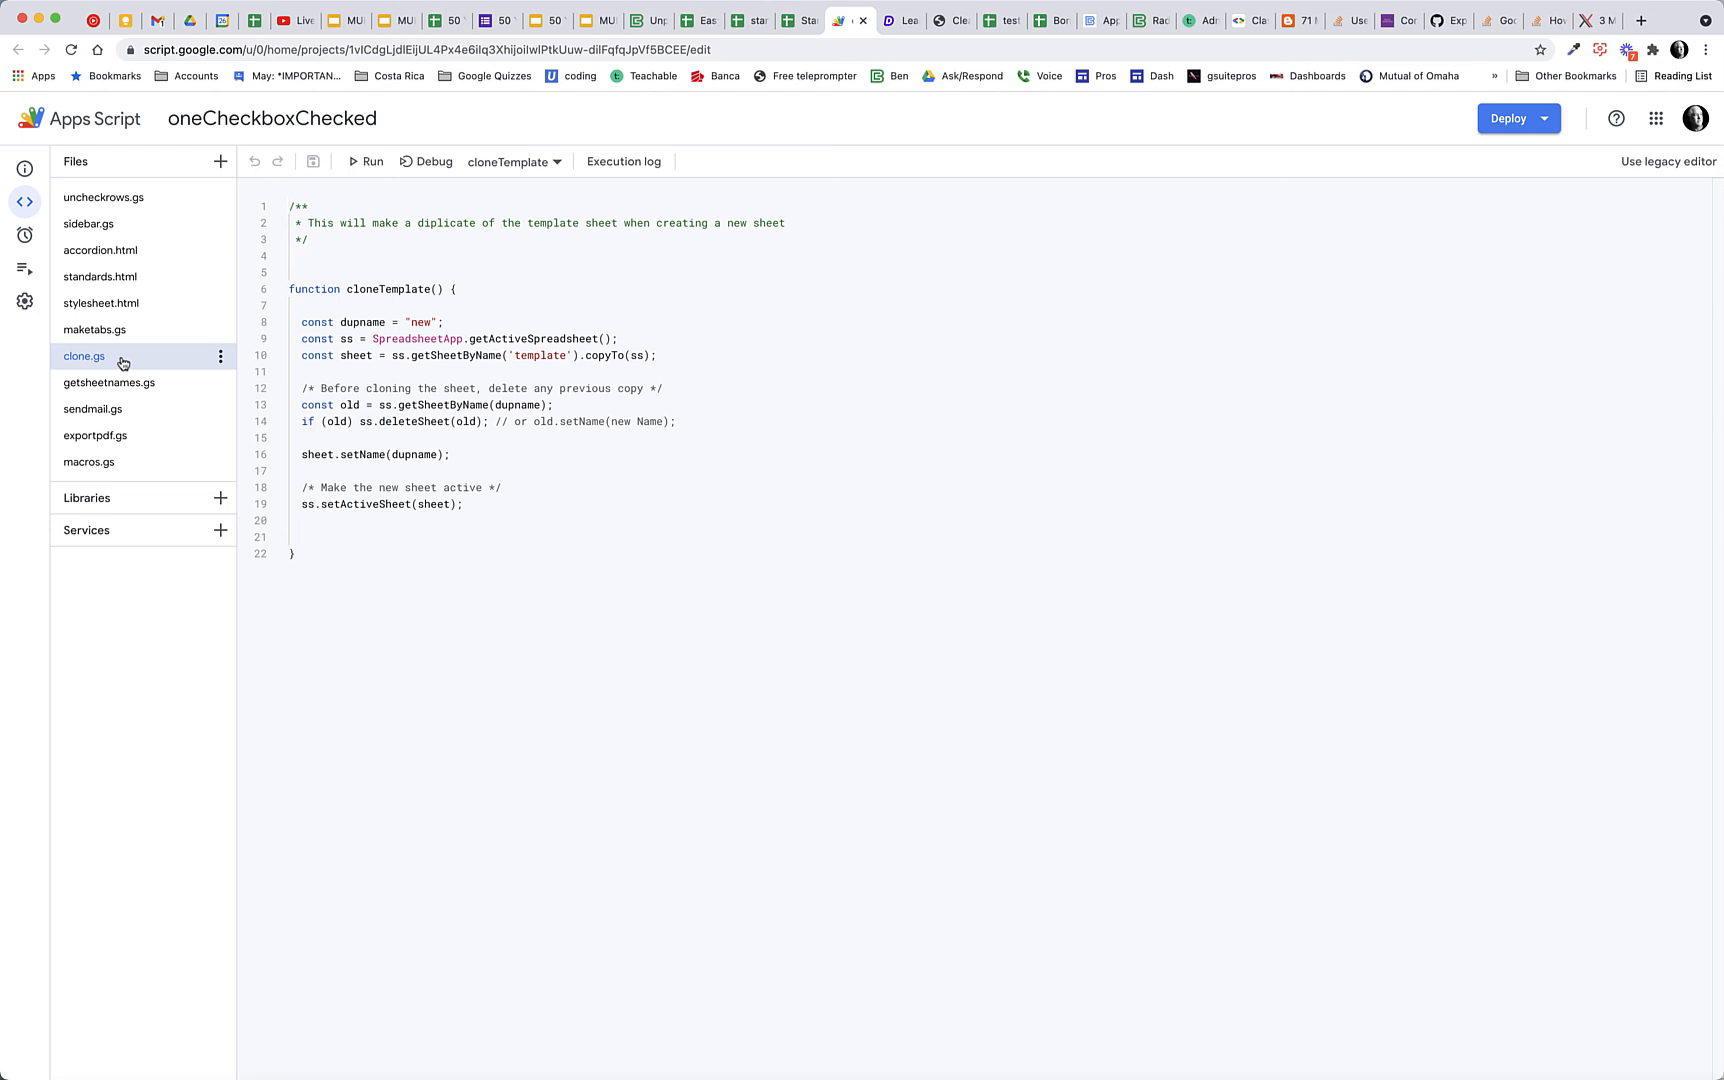
pyautogui.click(130, 331)
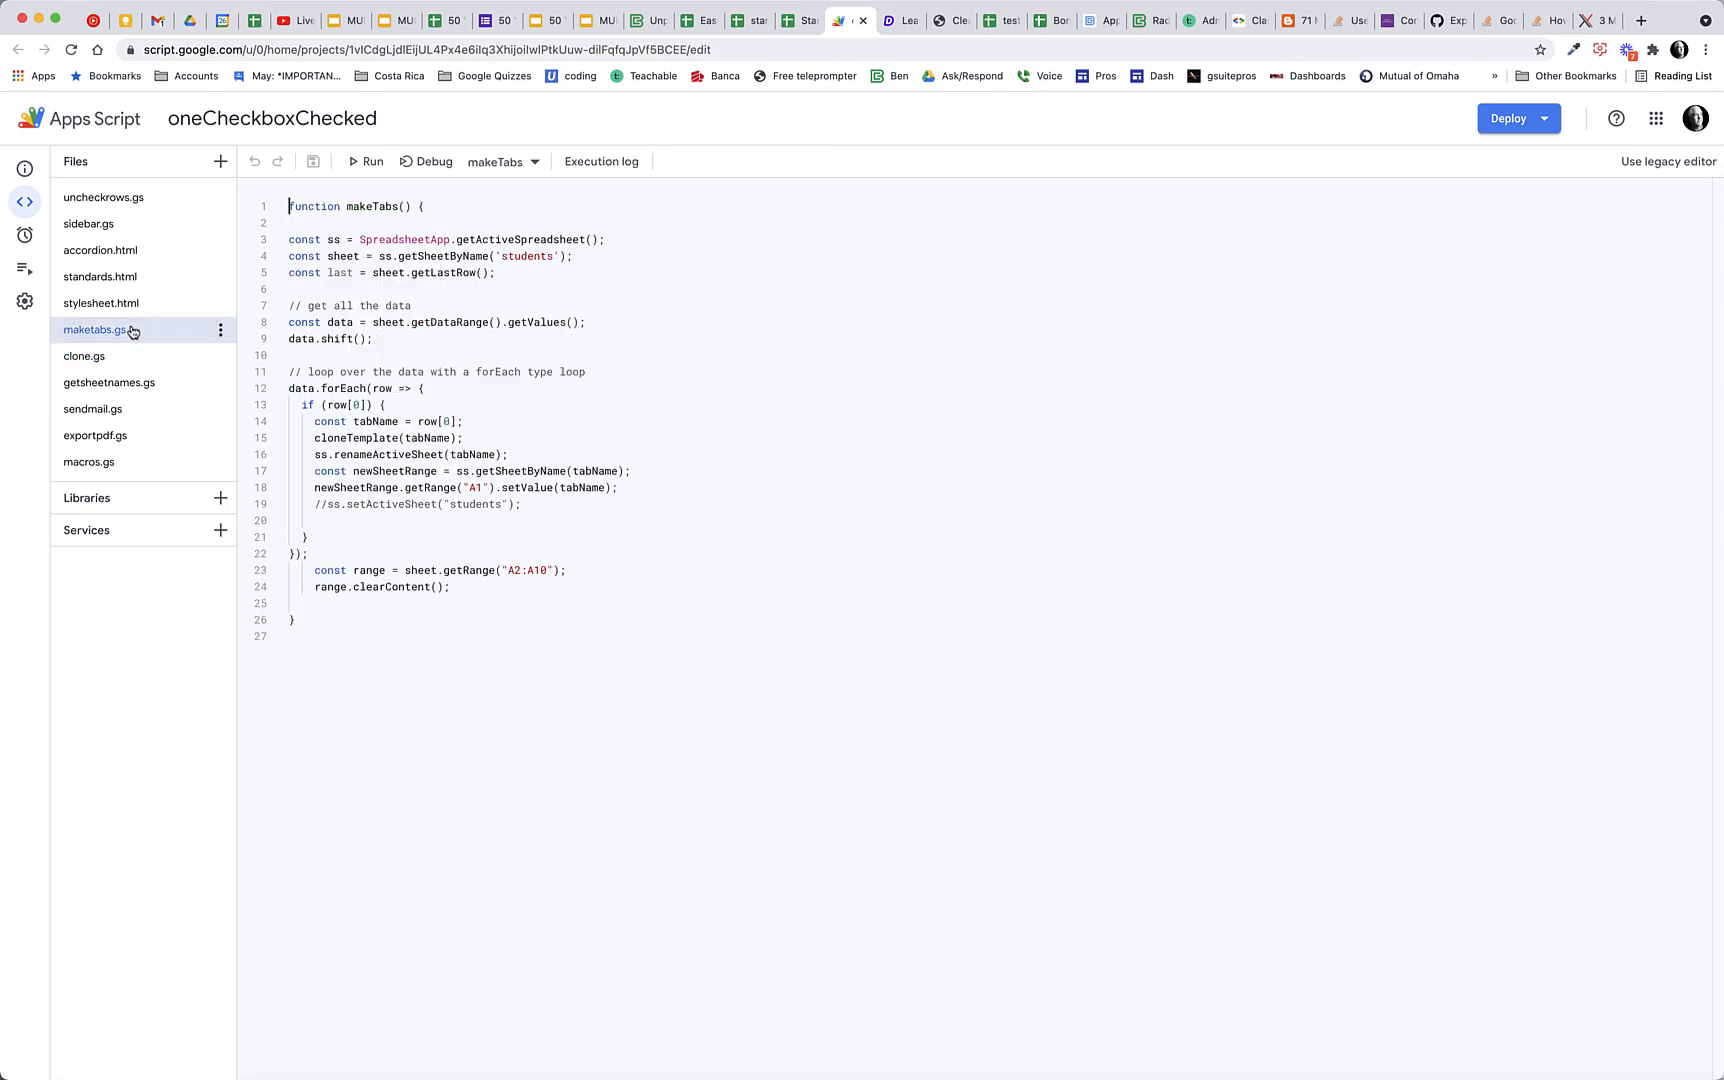
# Review the getsheetnames.gs, sendmail.gs and exportpdf.gs scripts and return to the Standards Based Assessment Tool spreadsheet
pyautogui.click(159, 390)
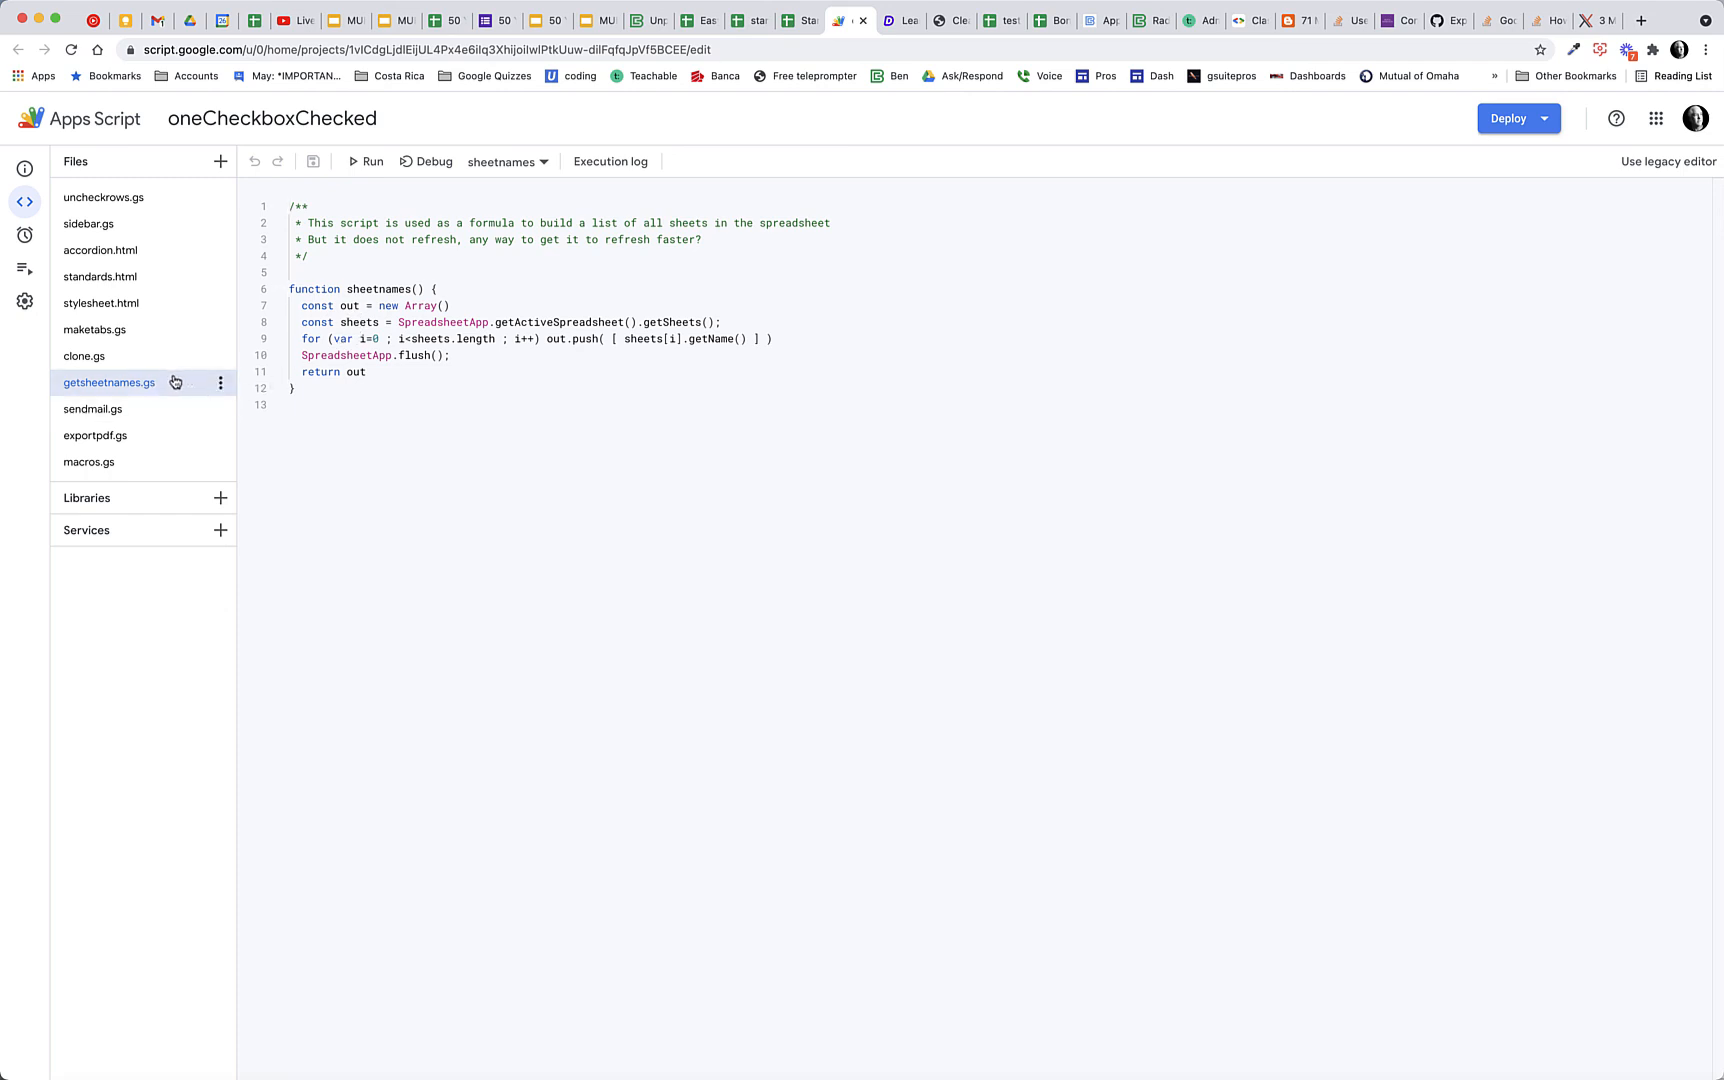
pyautogui.click(136, 414)
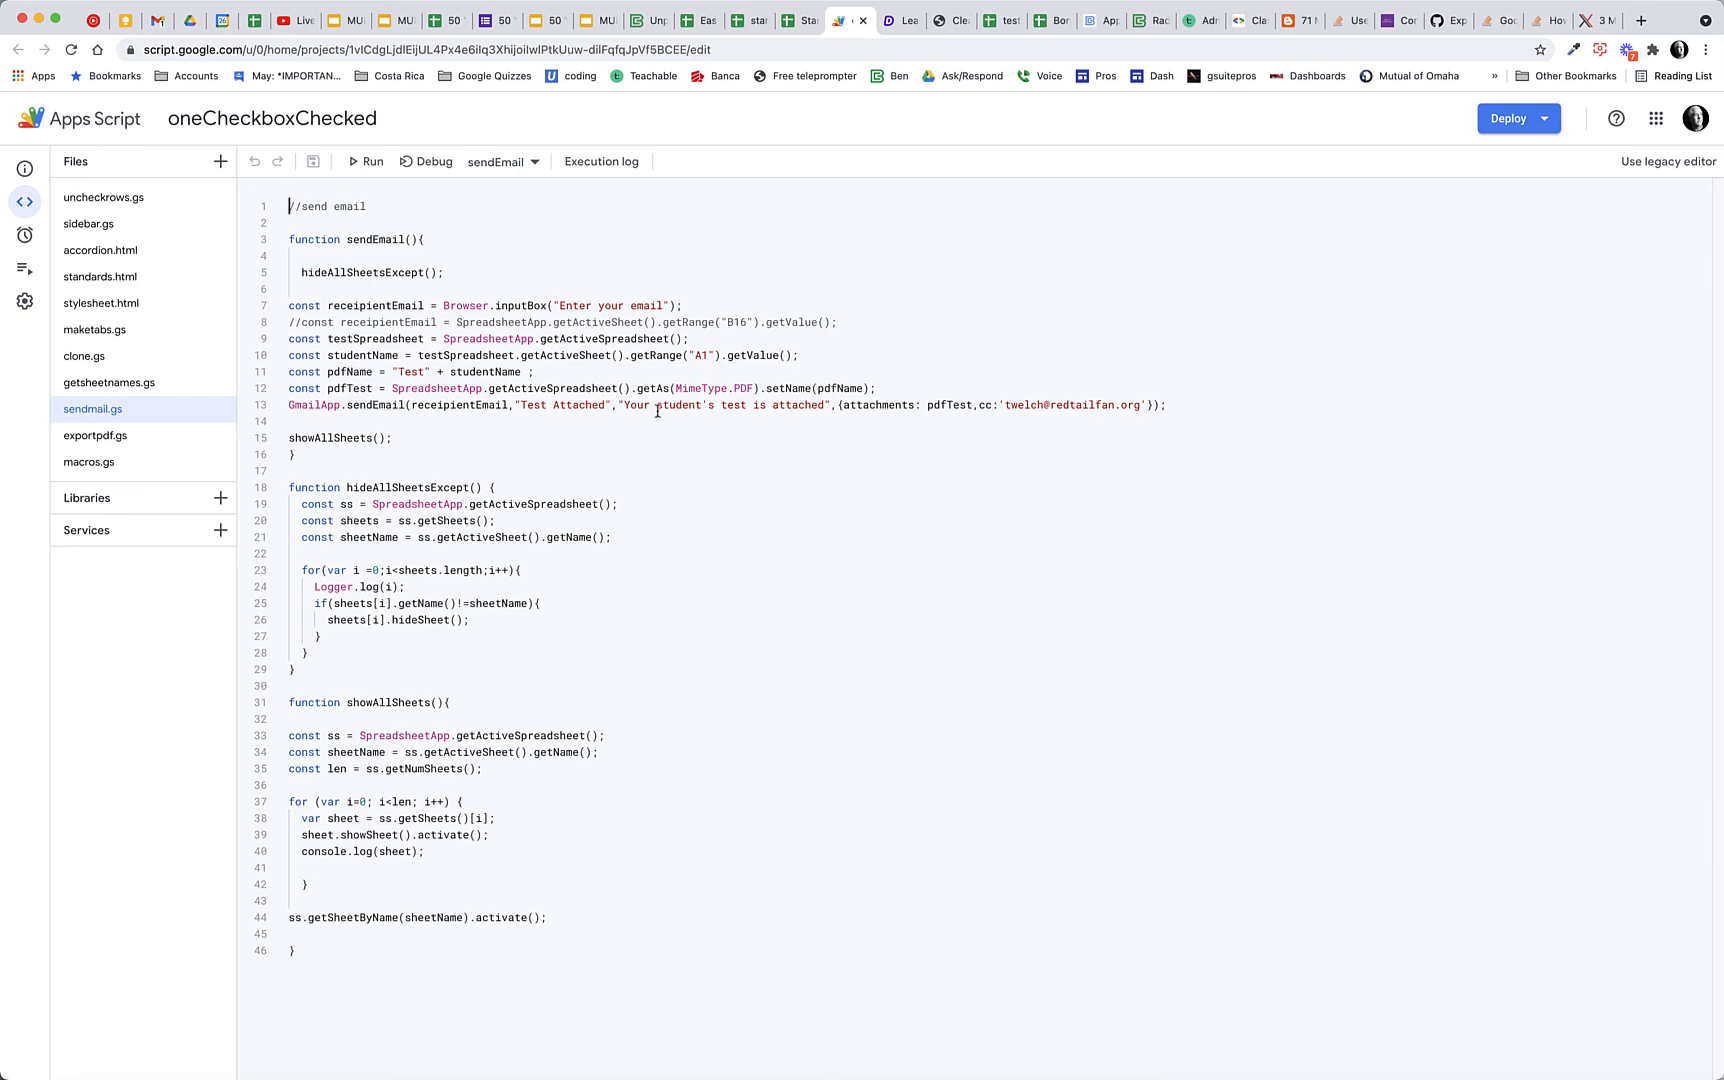
pyautogui.click(100, 436)
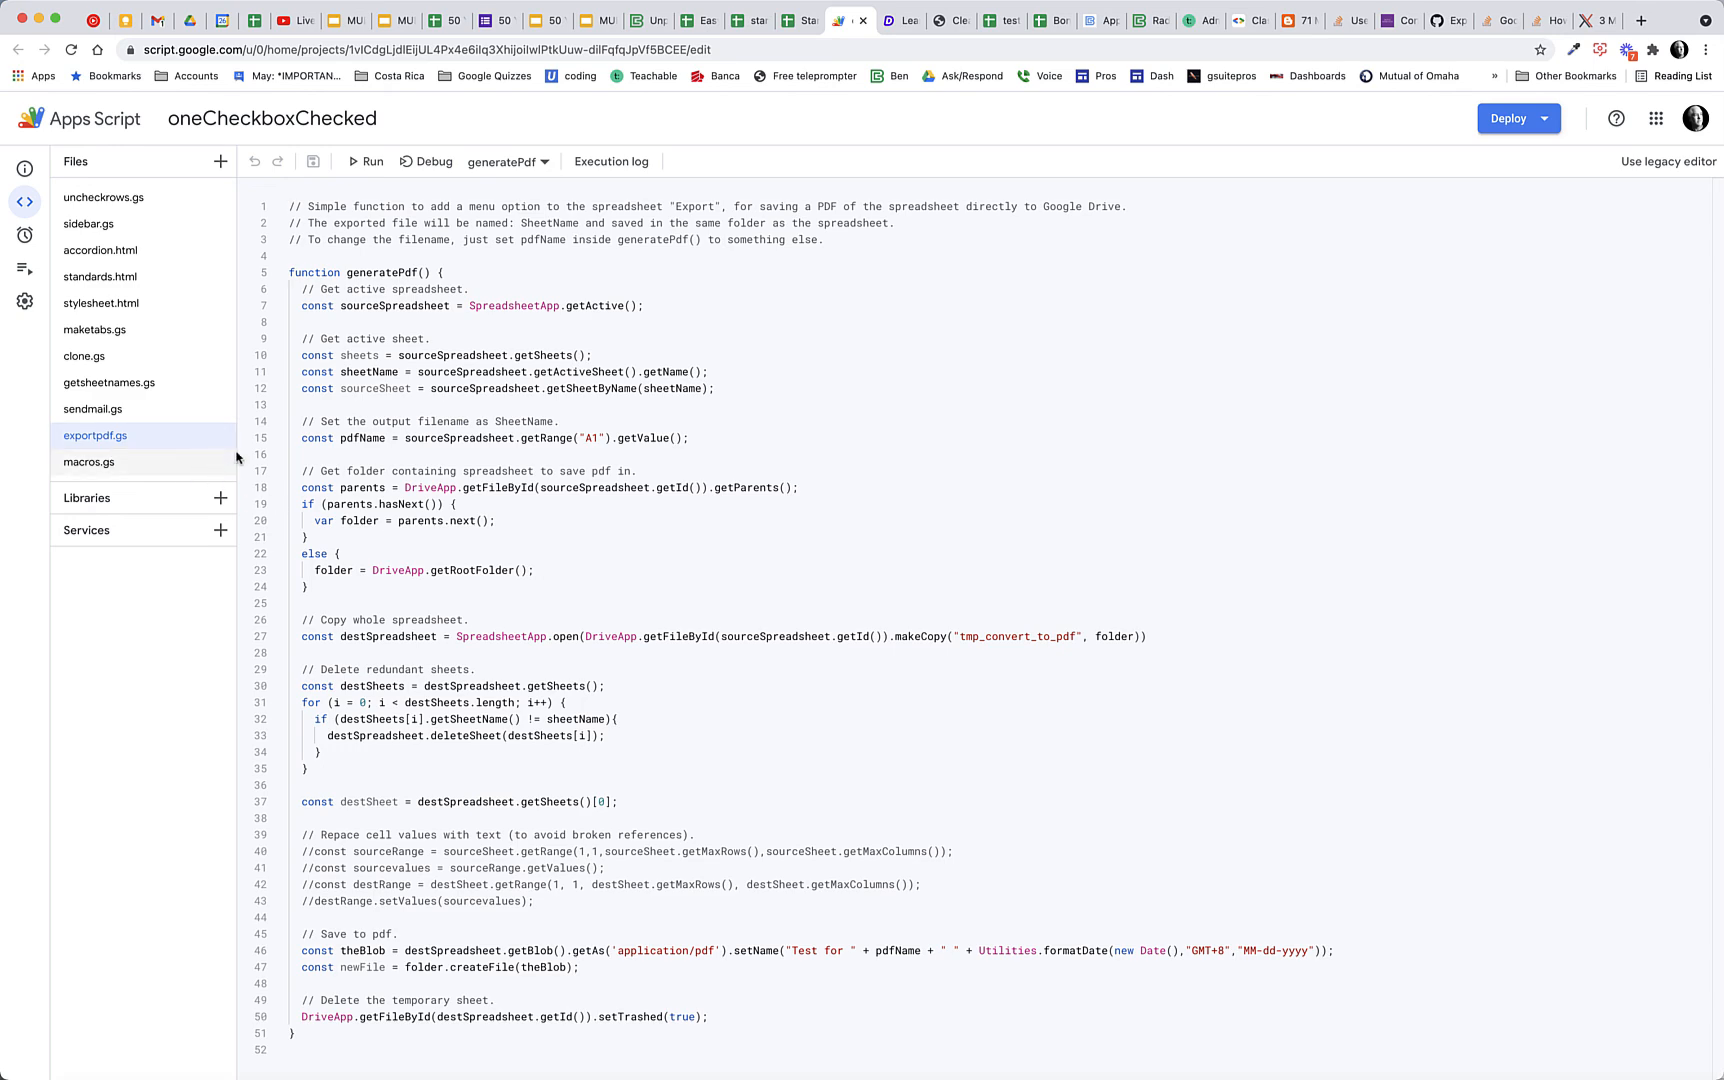
pyautogui.click(806, 27)
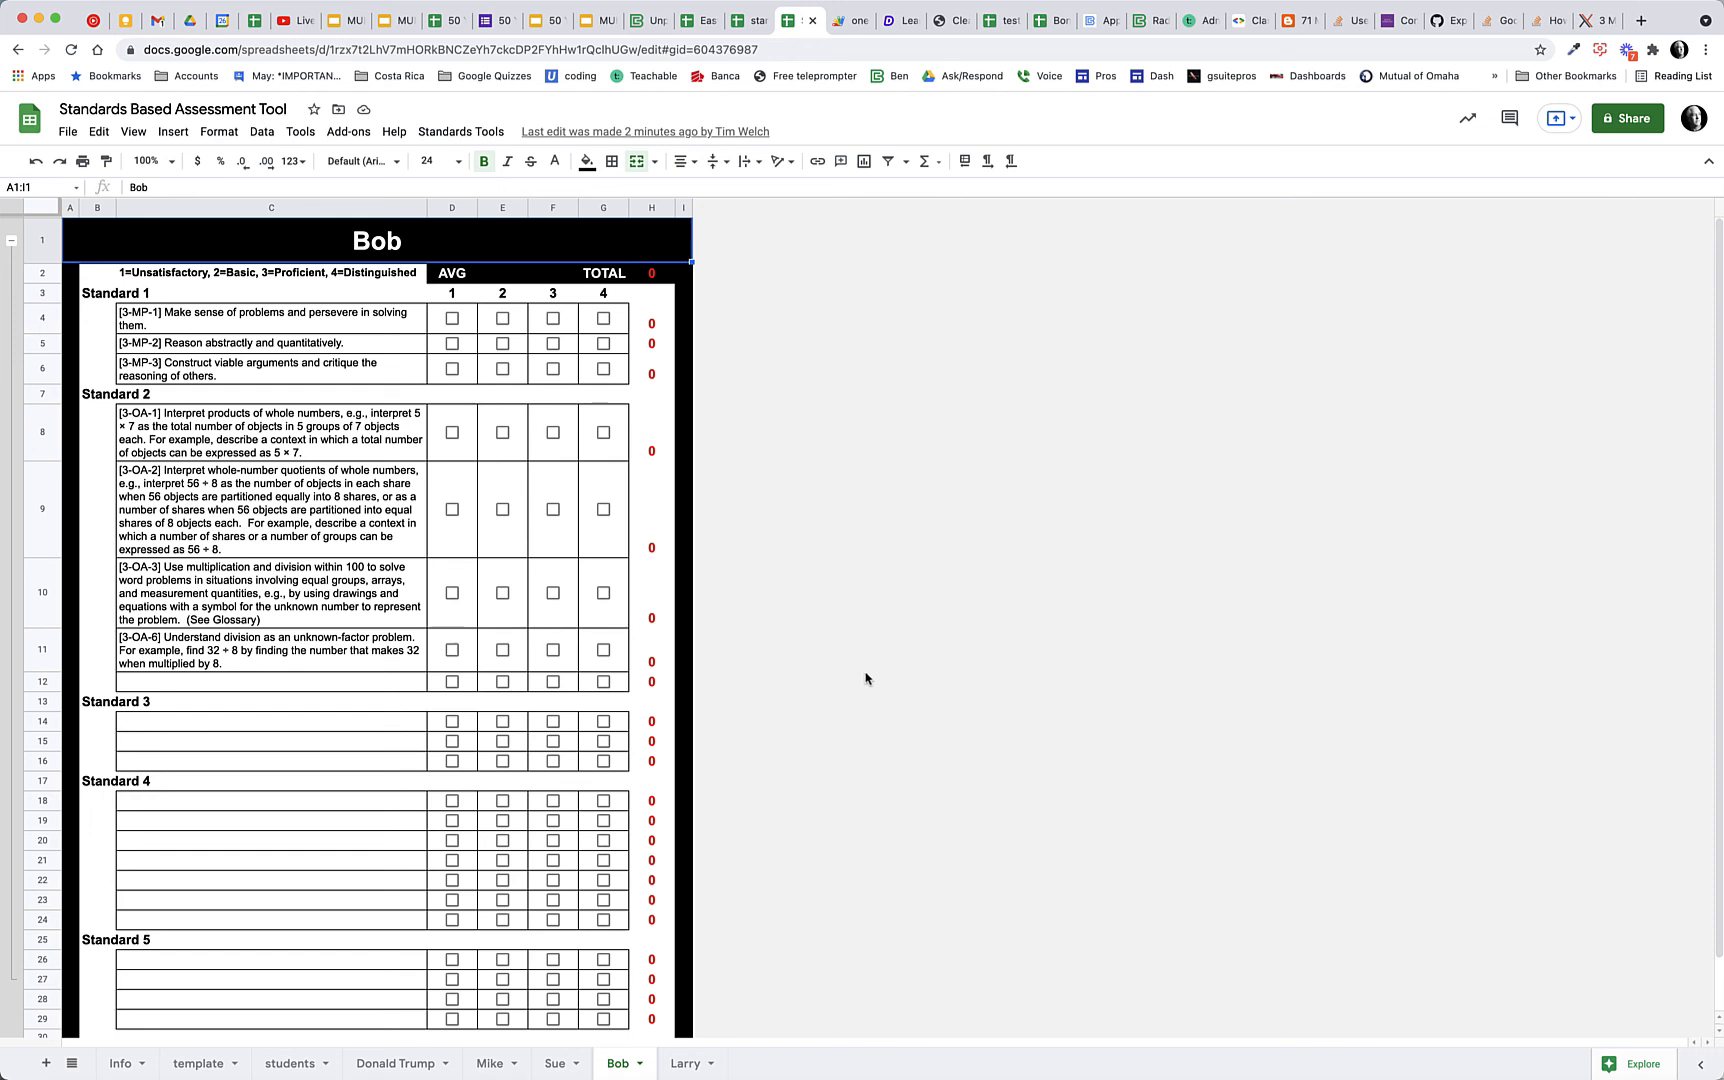